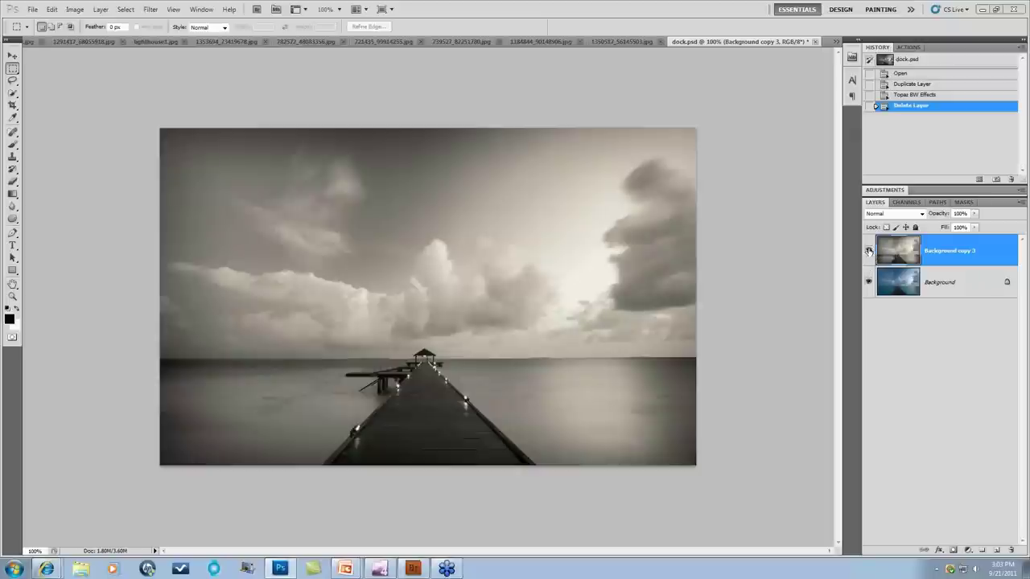
Compare the black-and-white effect layer with the original in dock.psd and in the highway overpass image 782572_48083356.jpg.
{"action": "left_click", "coordinate": [868, 251]}
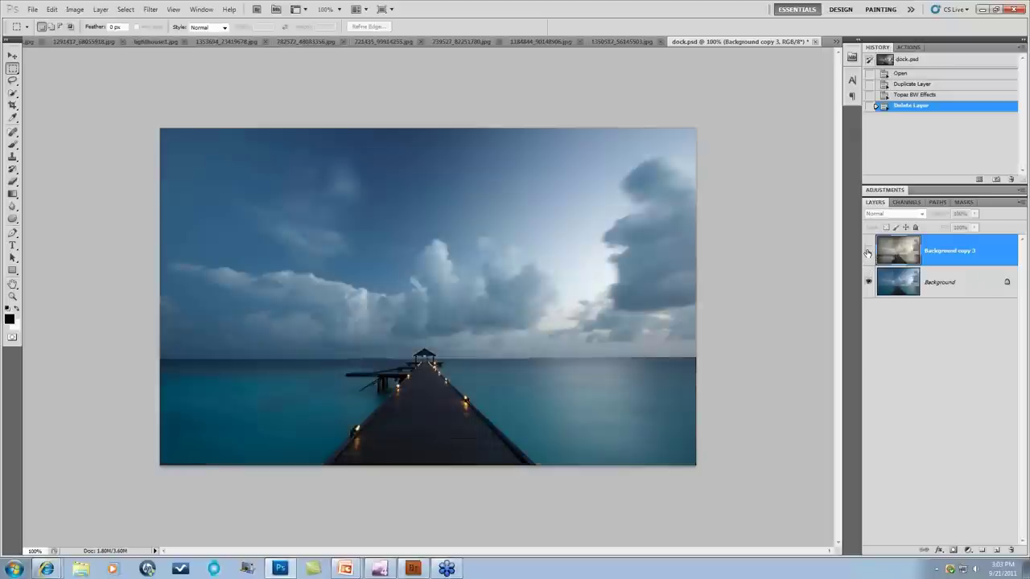
{"action": "left_click", "coordinate": [868, 251]}
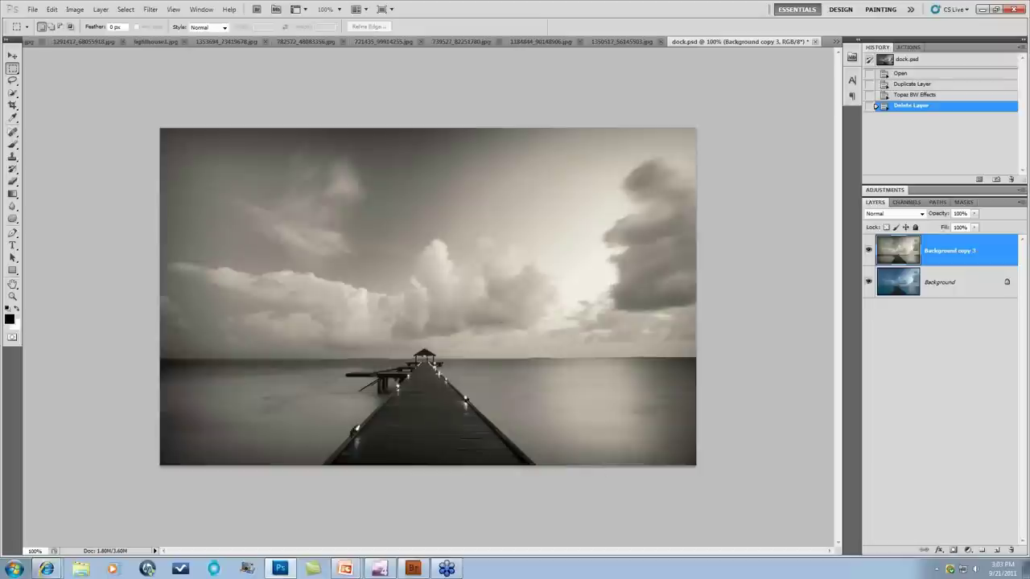
{"action": "left_click", "coordinate": [867, 251]}
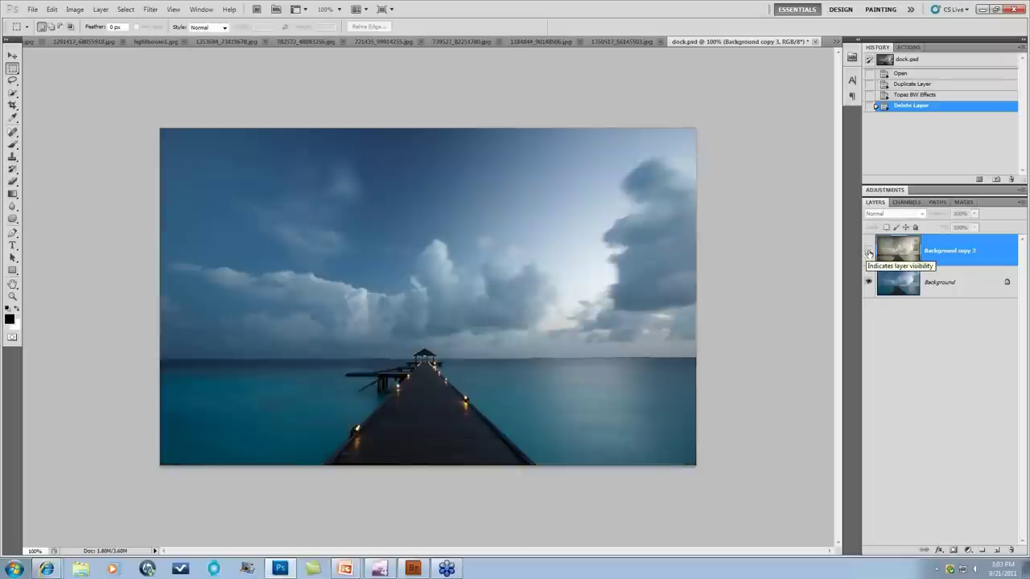
{"action": "left_click", "coordinate": [867, 251]}
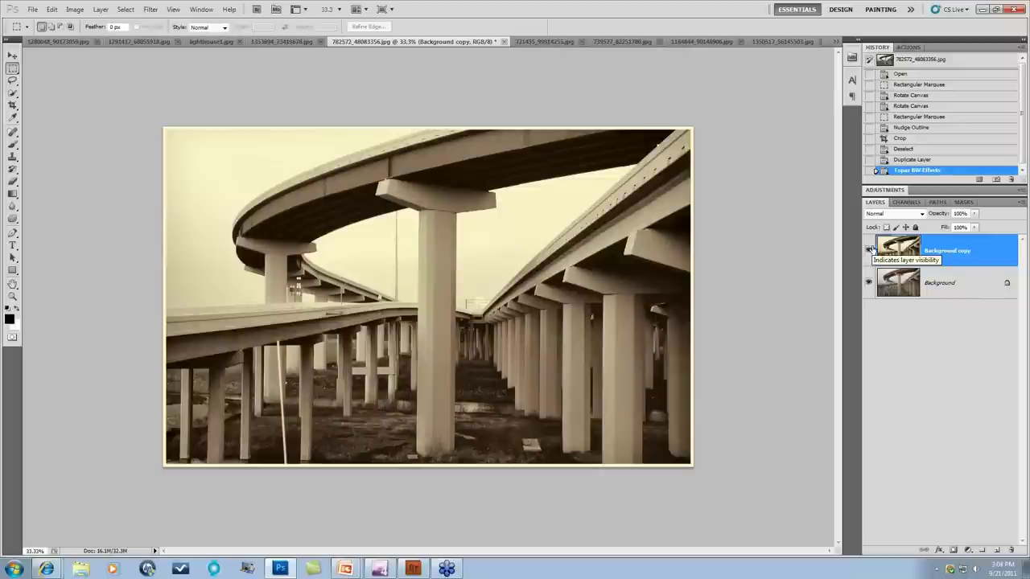
{"action": "left_click", "coordinate": [869, 250]}
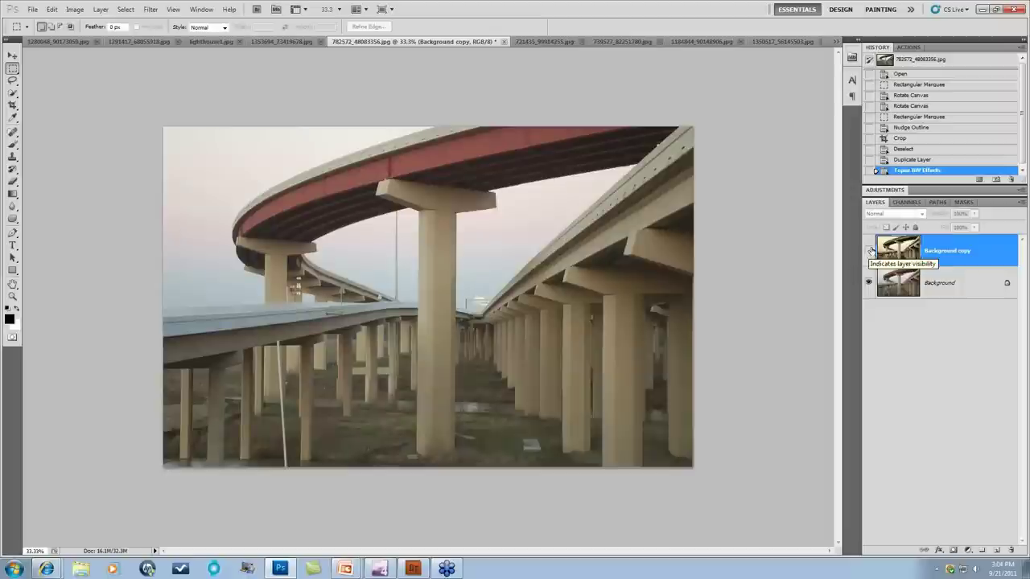
{"action": "left_click", "coordinate": [870, 251]}
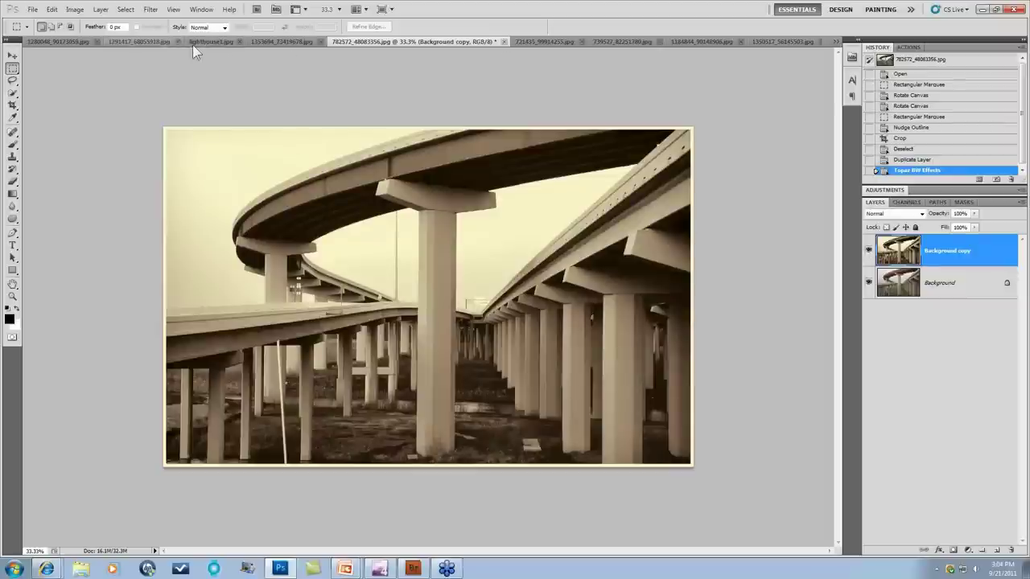
Switch to dock3.jpg and compare its effect layer with the original Background by hiding and showing Background copy.
{"action": "left_click", "coordinate": [836, 43]}
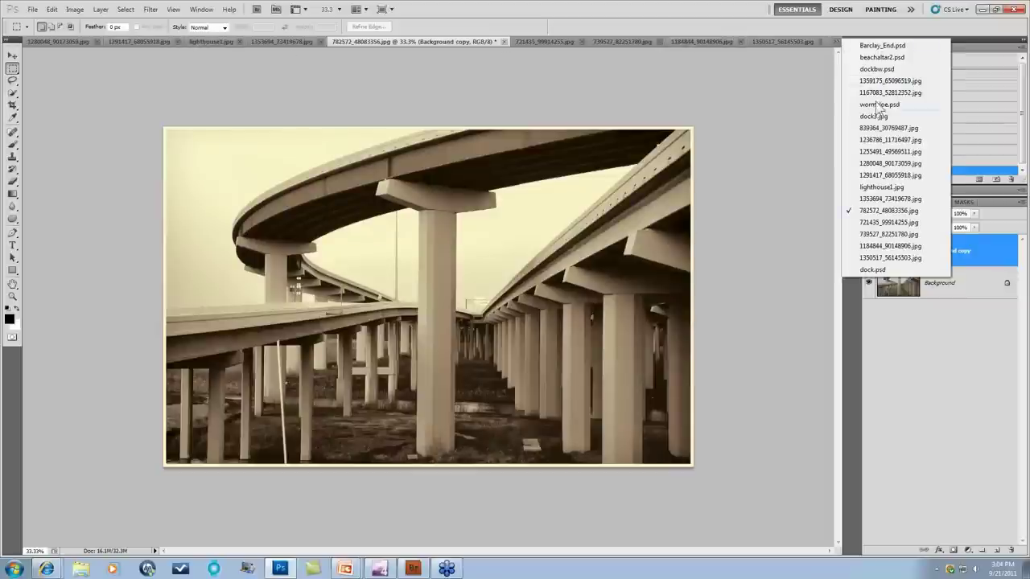
{"action": "left_click", "coordinate": [882, 121]}
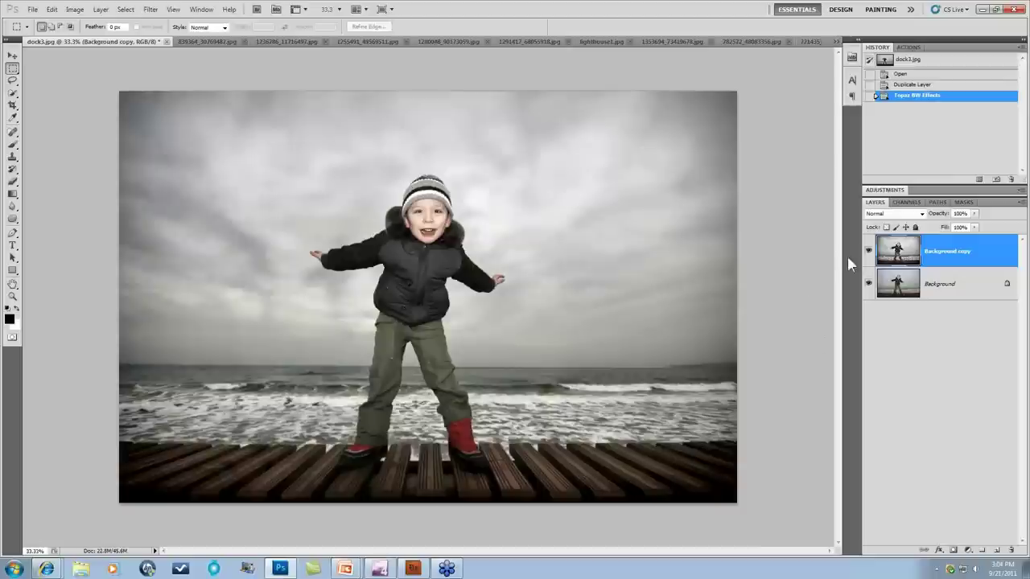
{"action": "left_click", "coordinate": [868, 252]}
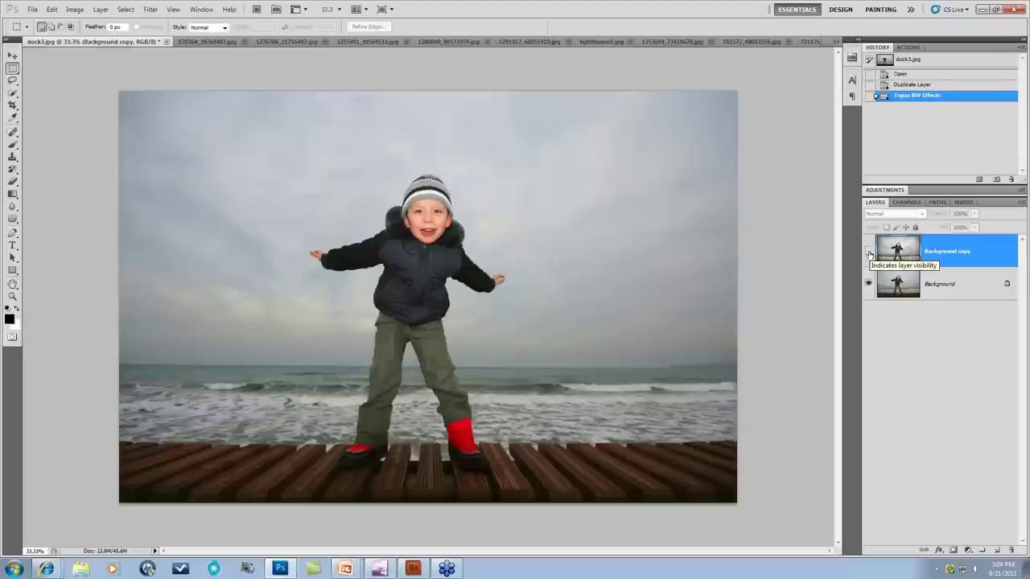
{"action": "left_click", "coordinate": [869, 252]}
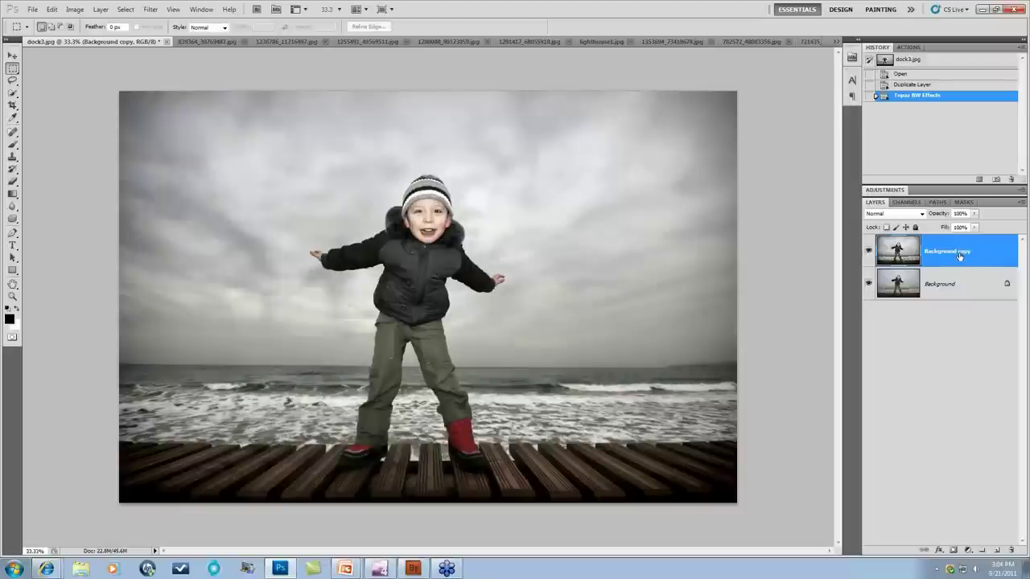
Revert dock3.jpg to its Open history state and duplicate the Background layer.
{"action": "left_click", "coordinate": [900, 75]}
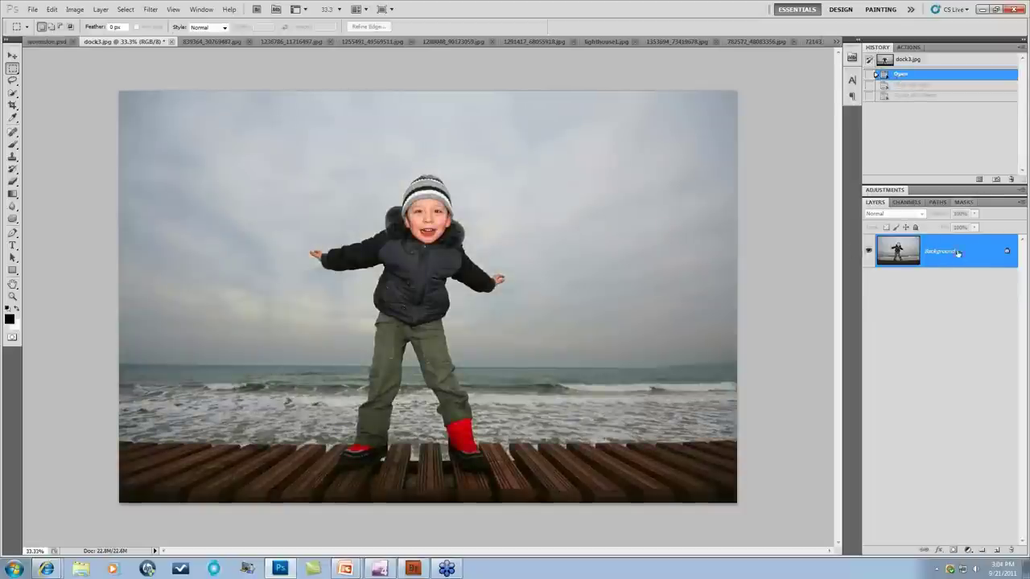
{"action": "left_click_drag", "start_coordinate": [962, 259], "coordinate": [997, 550]}
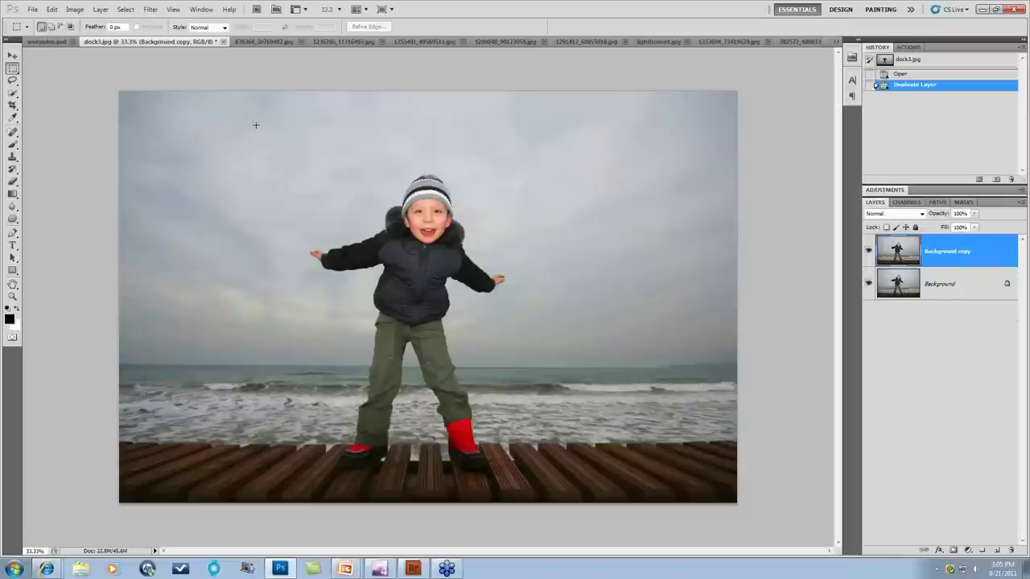
Launch the Topaz BW Effects filter on the Background copy layer.
{"action": "left_click", "coordinate": [151, 9]}
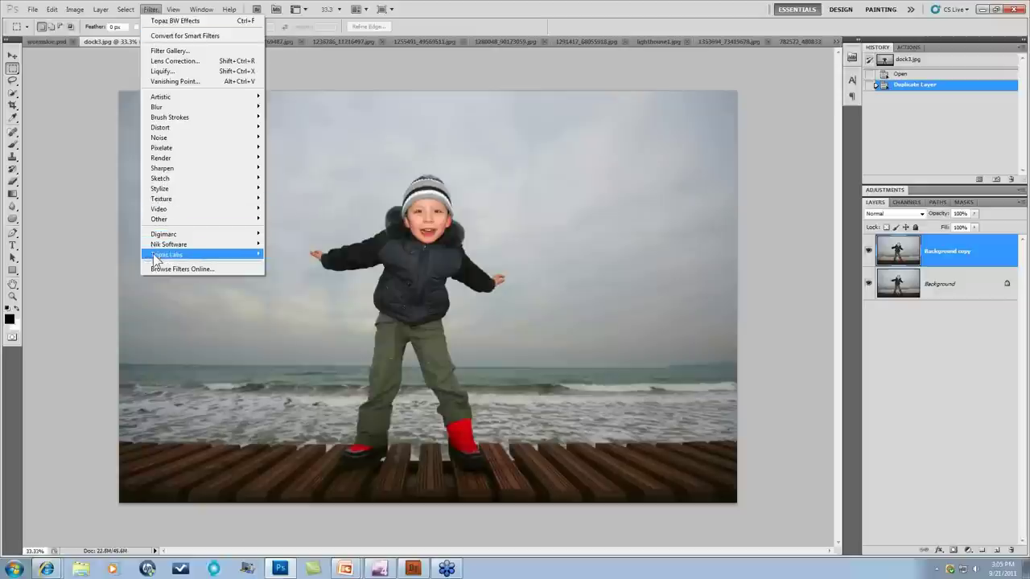
{"action": "mouse_move", "coordinate": [155, 258]}
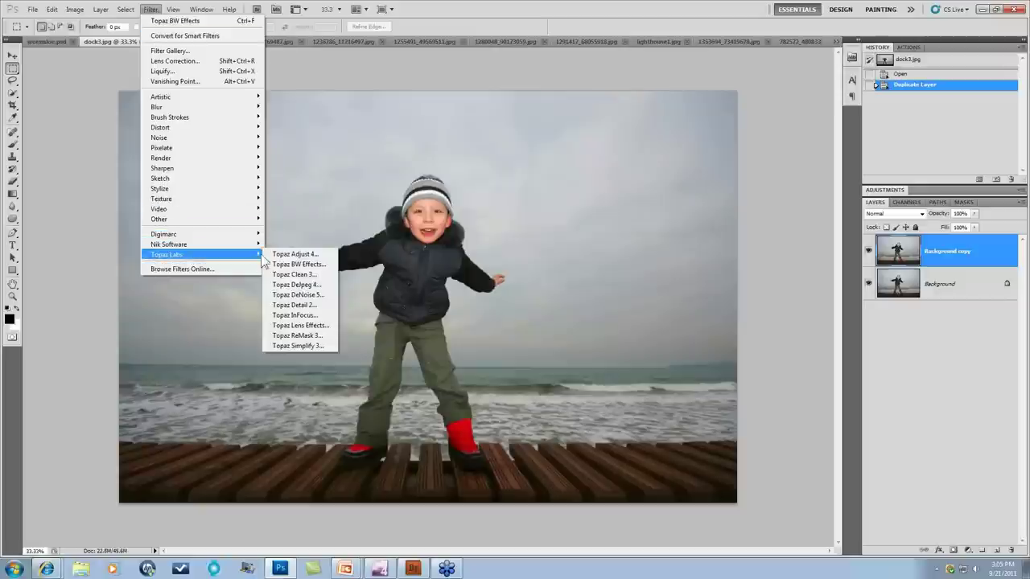
{"action": "left_click", "coordinate": [290, 264]}
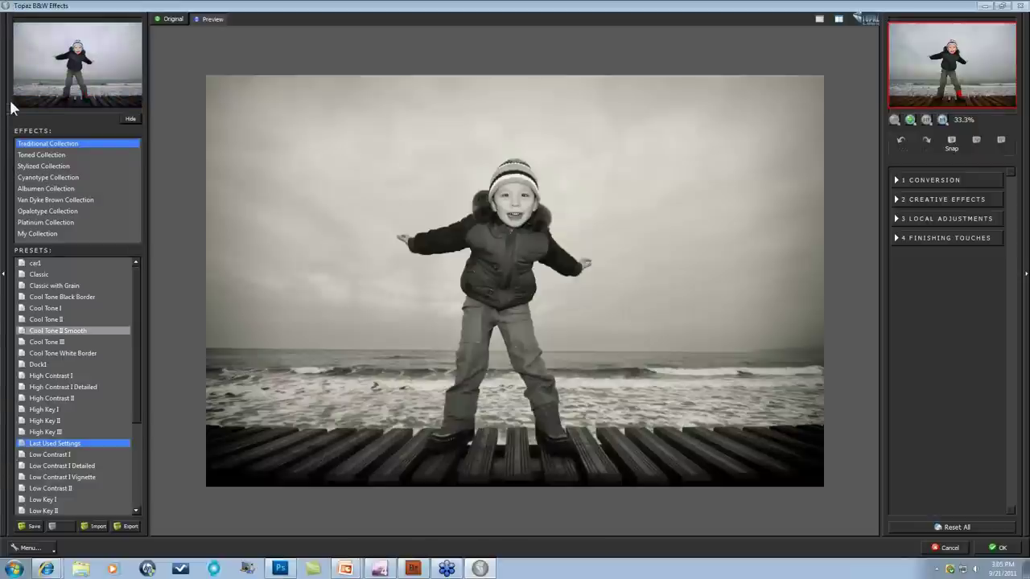
Preview the Traditional Collection presets Dock1, Cool Tone II, High Contrast I Detailed, High Key I, Low Contrast I Detailed and Warm Tone White Border.
{"action": "left_click", "coordinate": [44, 366]}
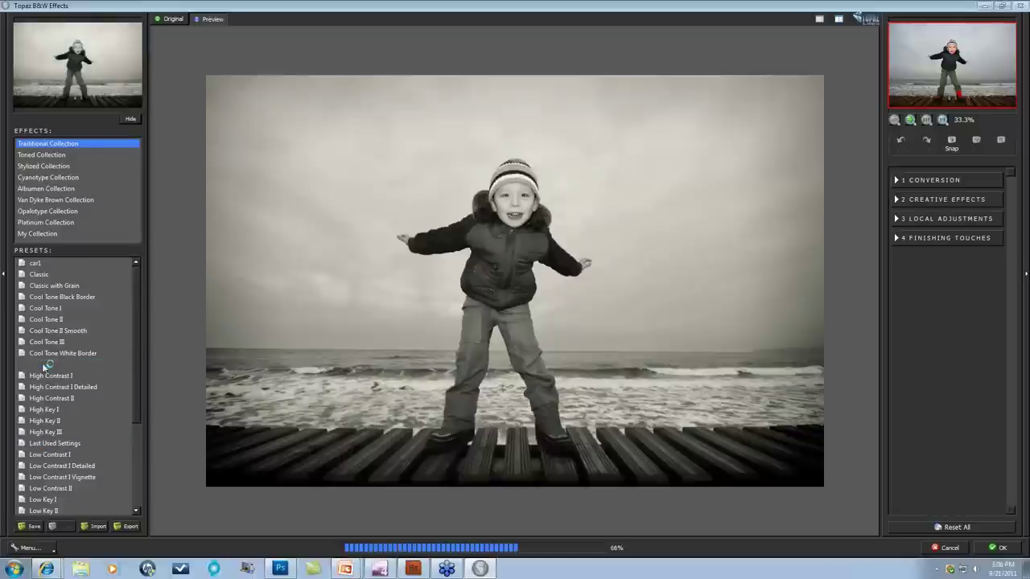
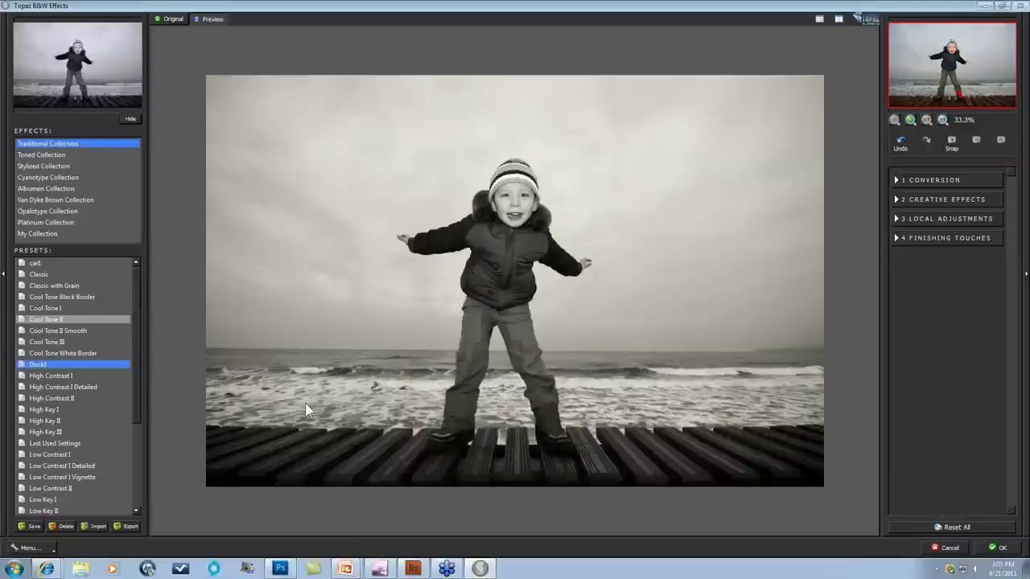
{"action": "left_click", "coordinate": [47, 320]}
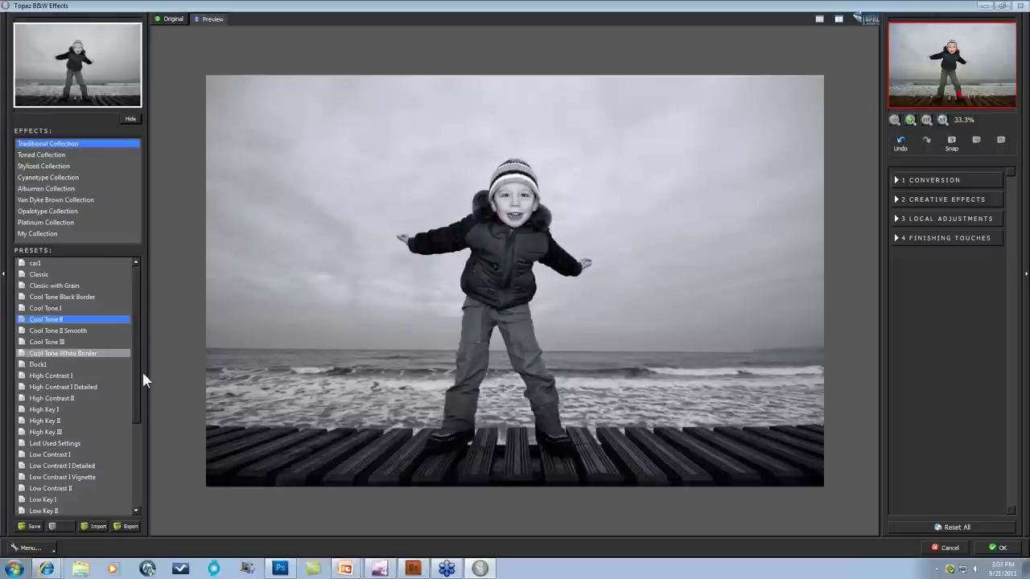
{"action": "left_click", "coordinate": [70, 387]}
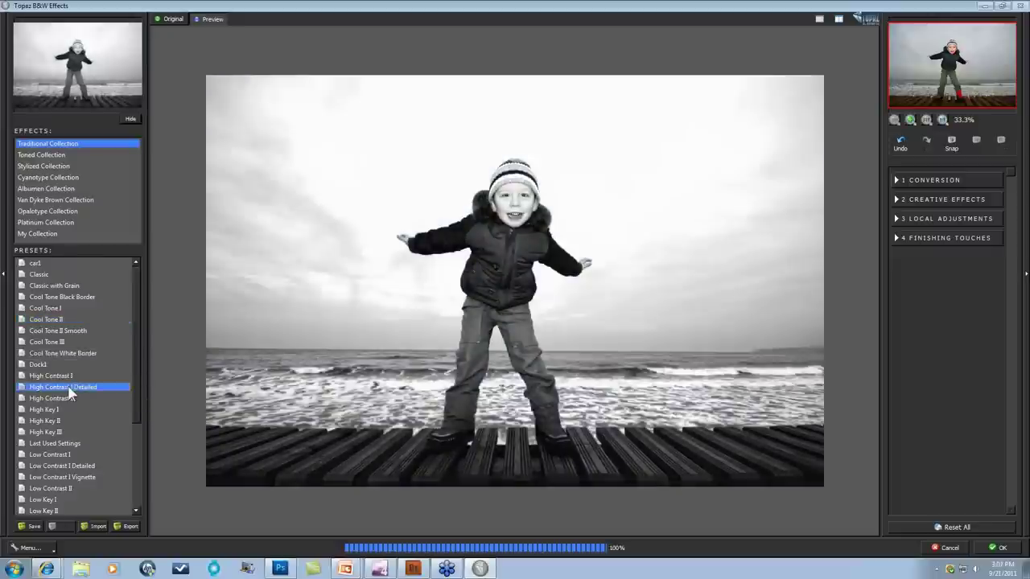
{"action": "scroll", "coordinate": [97, 362], "scroll_direction": "down", "scroll_amount": 1}
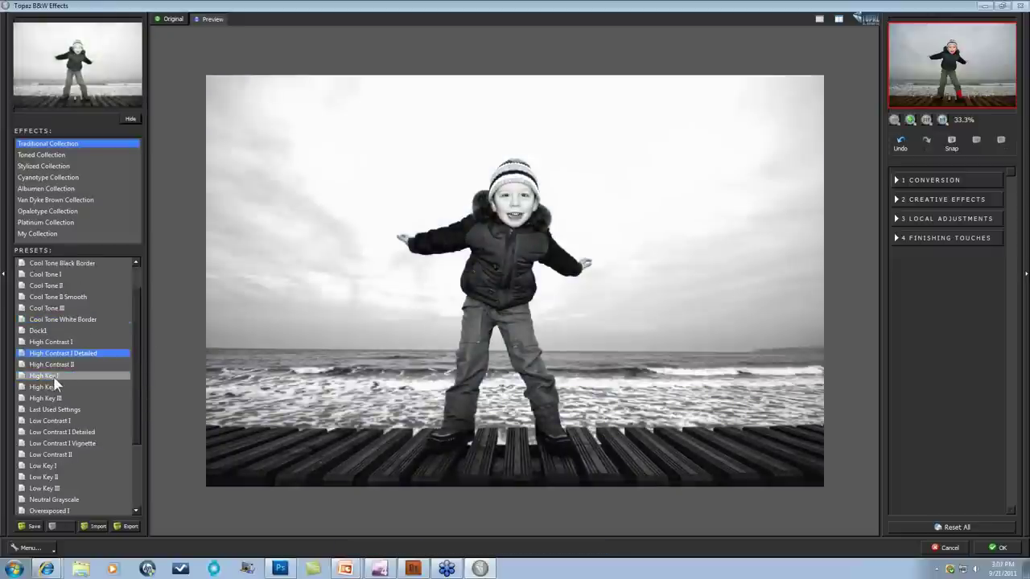
{"action": "left_click", "coordinate": [54, 377]}
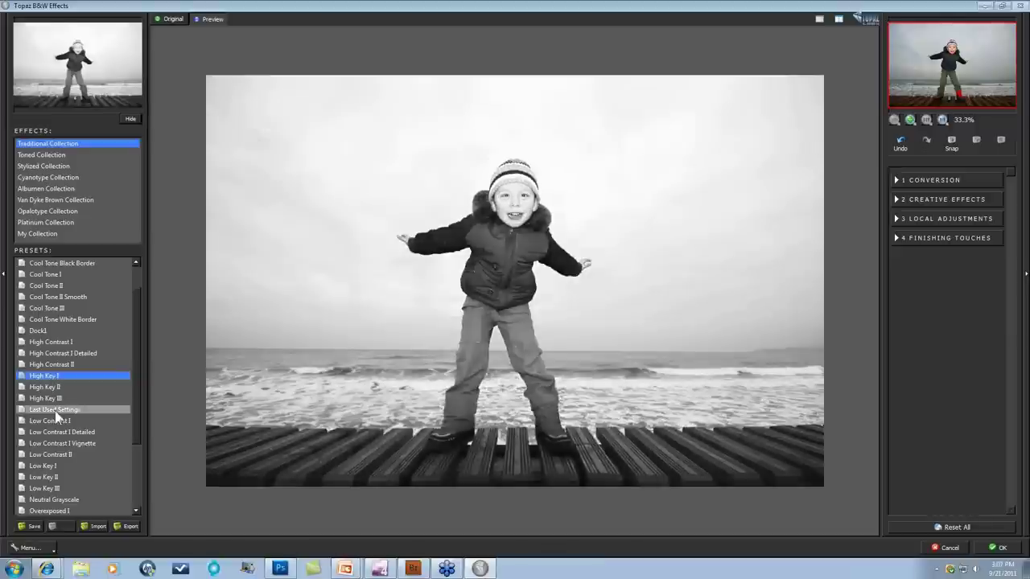
{"action": "left_click", "coordinate": [59, 435]}
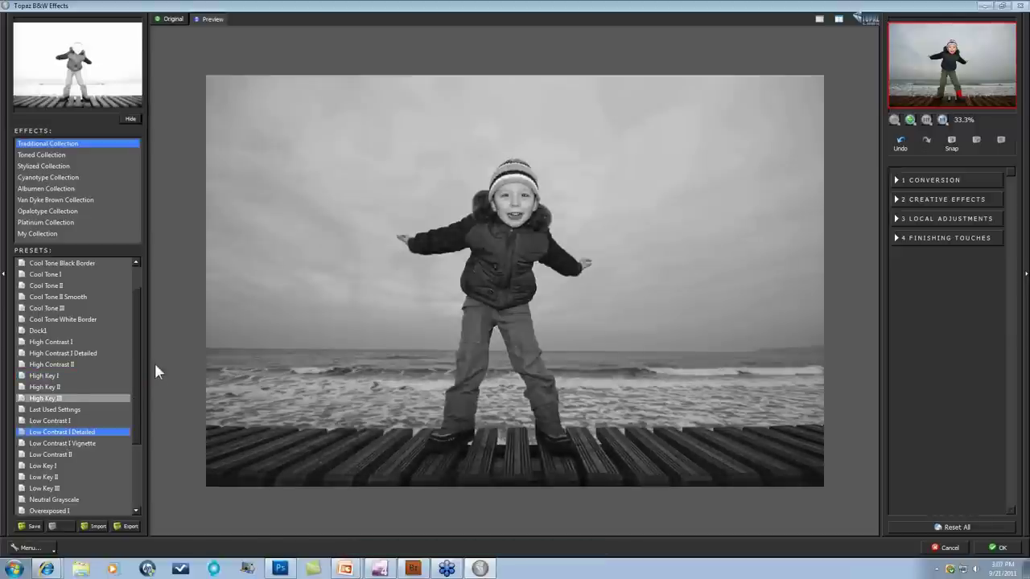
{"action": "scroll", "coordinate": [50, 419], "scroll_direction": "down", "scroll_amount": 3}
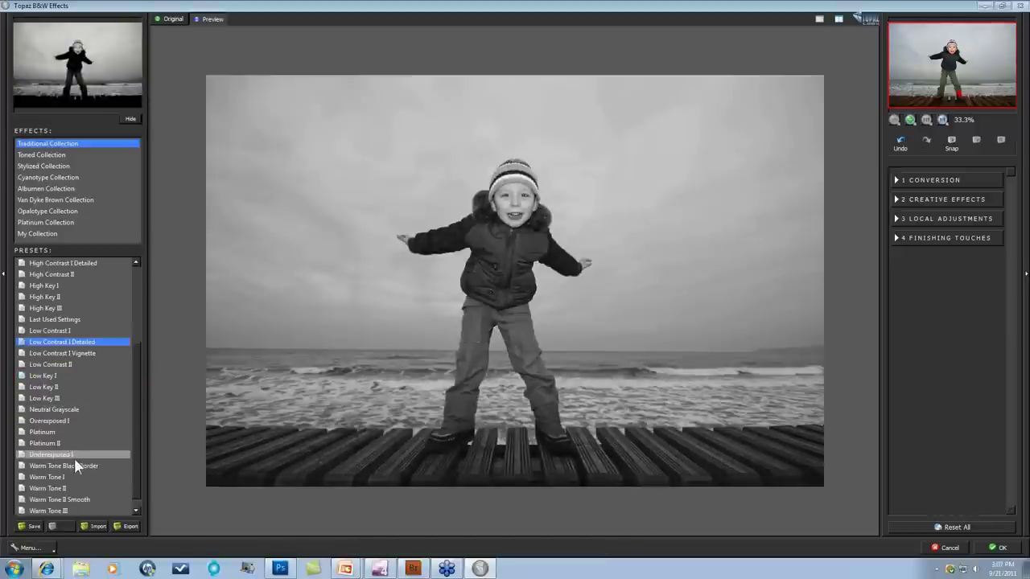
{"action": "scroll", "coordinate": [73, 499], "scroll_direction": "down", "scroll_amount": 1}
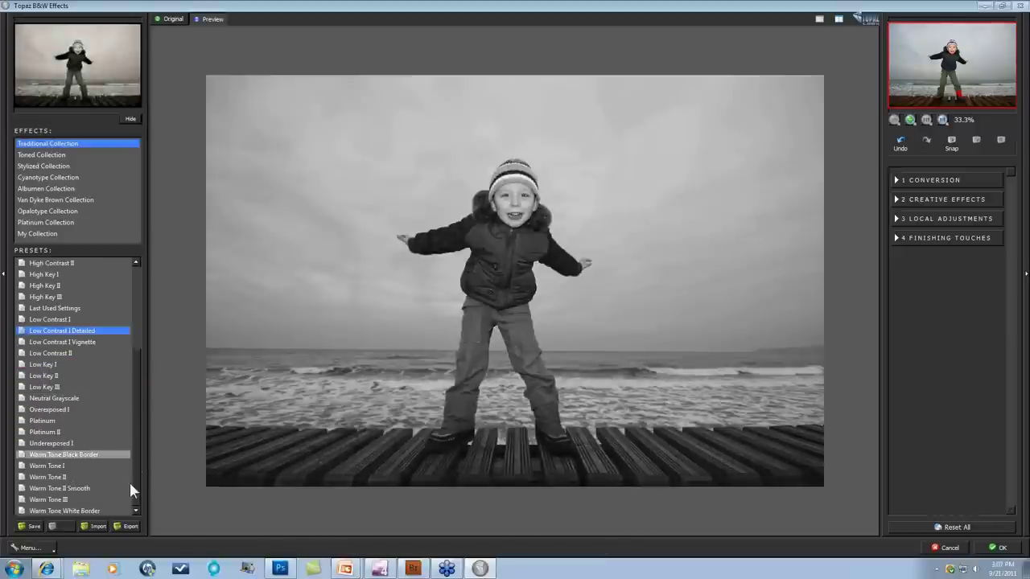
{"action": "left_click", "coordinate": [68, 511]}
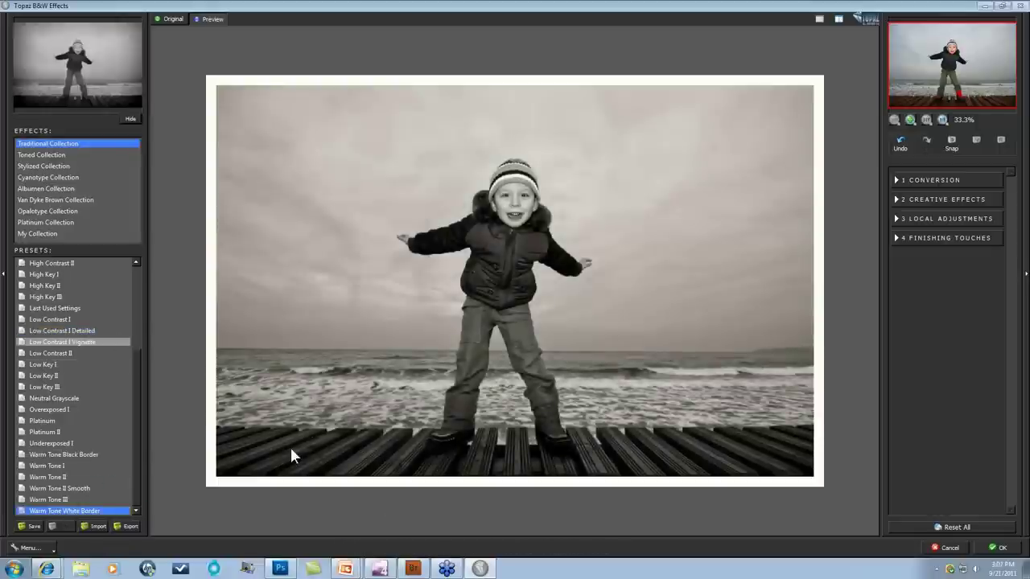
Browse the Toned Collection, and preview the Dynamic I Grunge and Graphic Dreams presets of the Stylized Collection.
{"action": "left_click", "coordinate": [39, 155]}
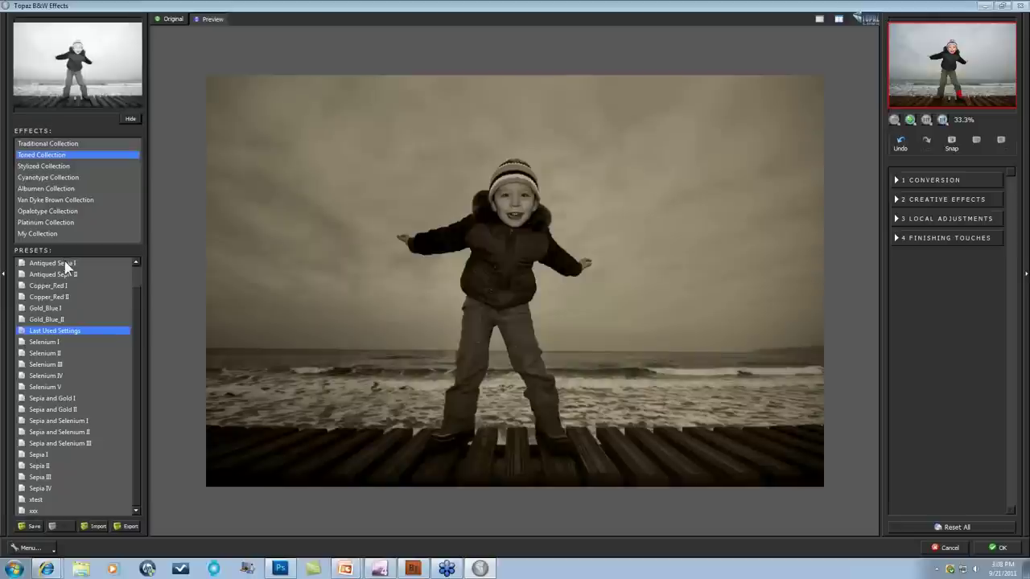
{"action": "left_click", "coordinate": [49, 166]}
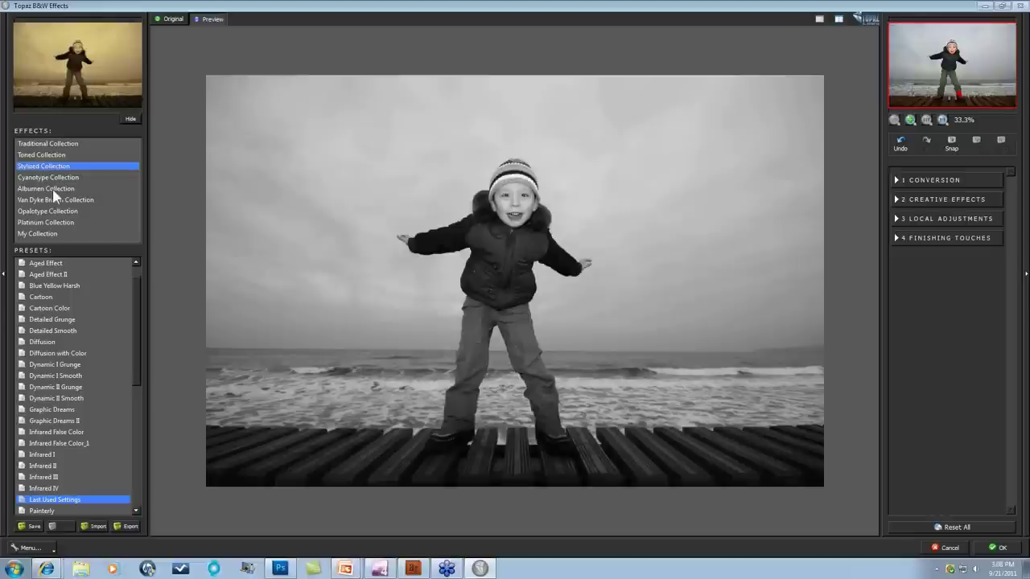
{"action": "left_click", "coordinate": [65, 365]}
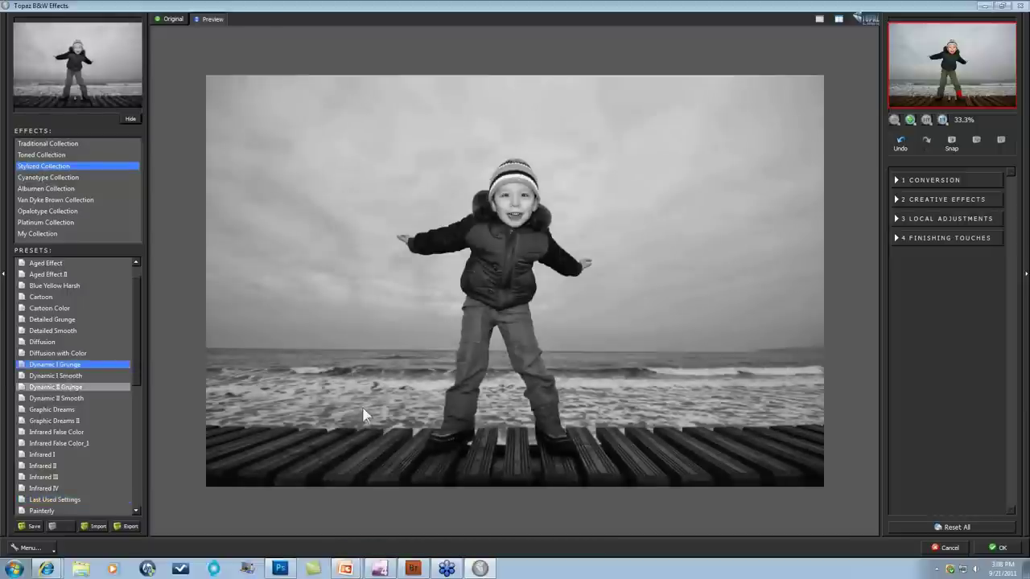
{"action": "left_click", "coordinate": [66, 410]}
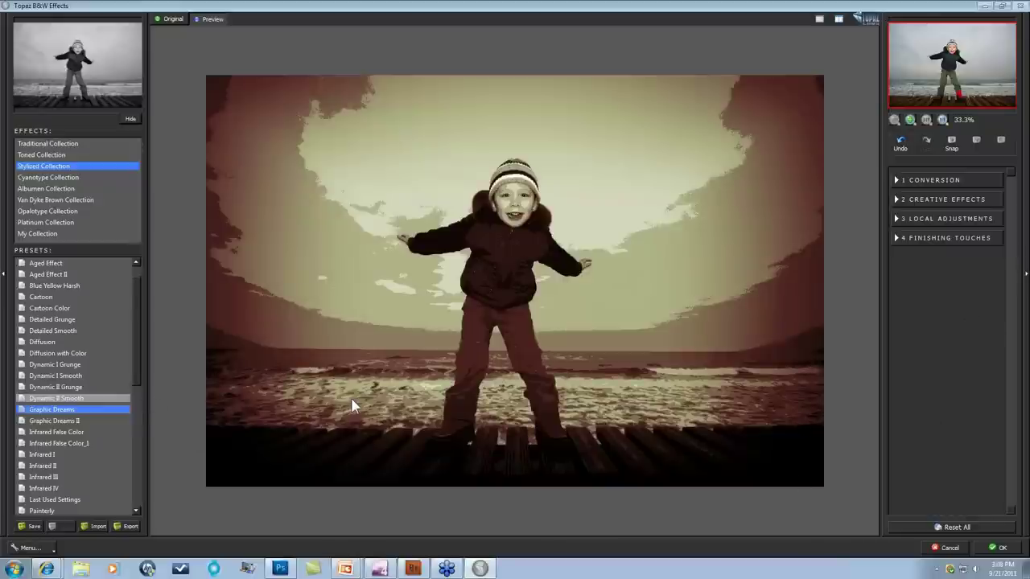
Preview the Cerulean preset of the Cyanotype Collection, and browse the Albumen and Van Dyke Brown collections.
{"action": "left_click", "coordinate": [58, 178]}
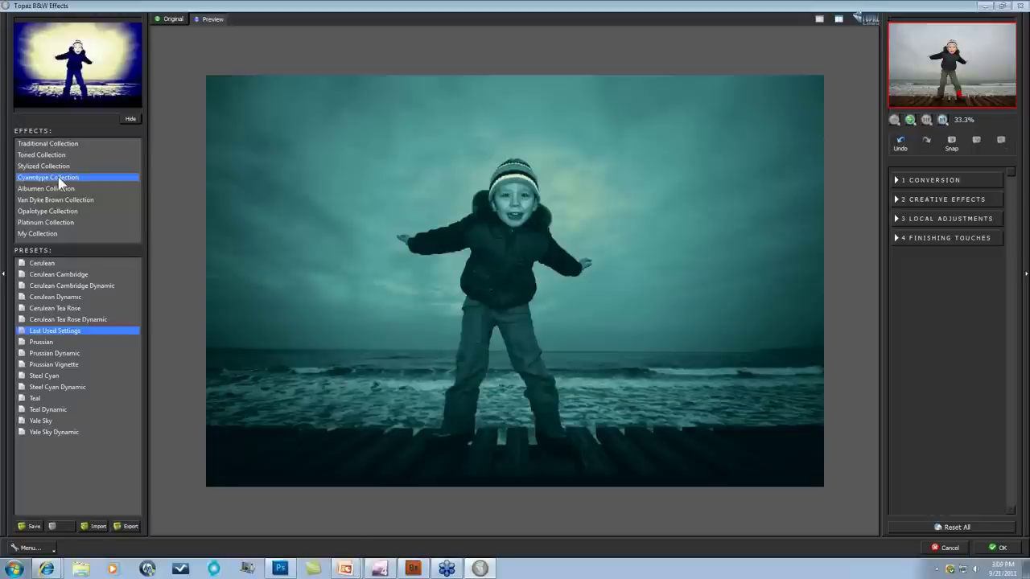
{"action": "left_click", "coordinate": [43, 264]}
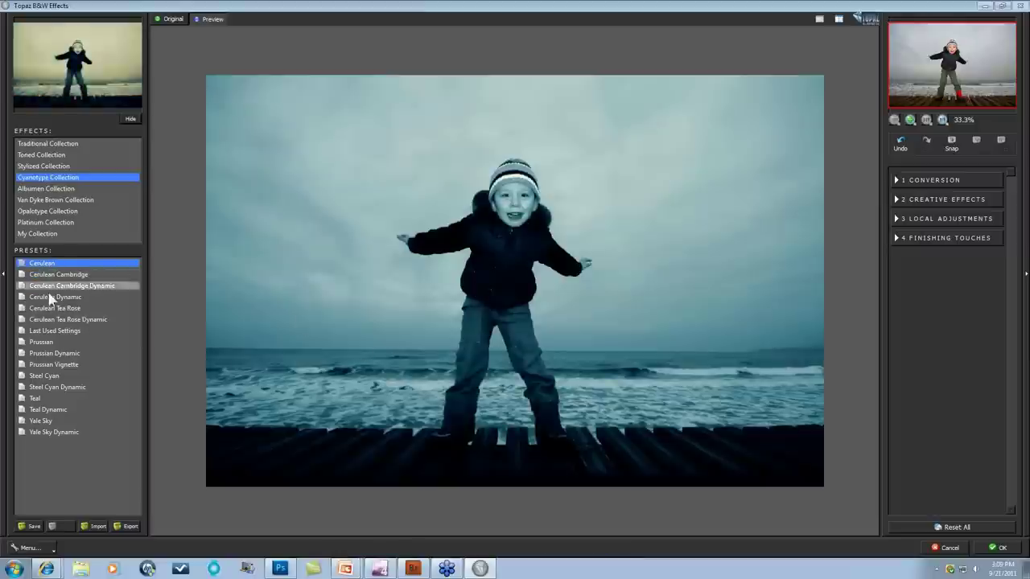
{"action": "left_click", "coordinate": [45, 189]}
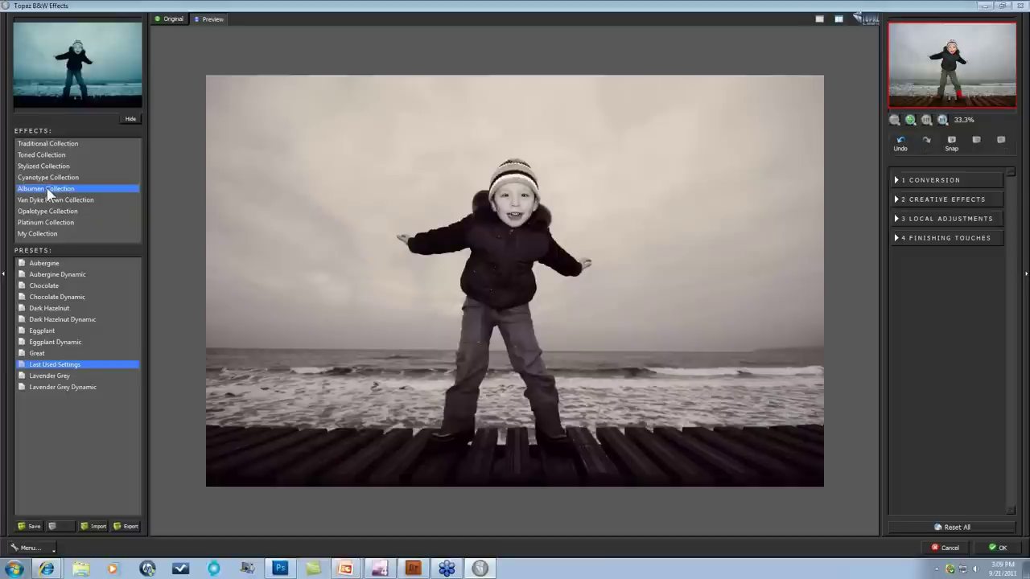
{"action": "left_click", "coordinate": [50, 200]}
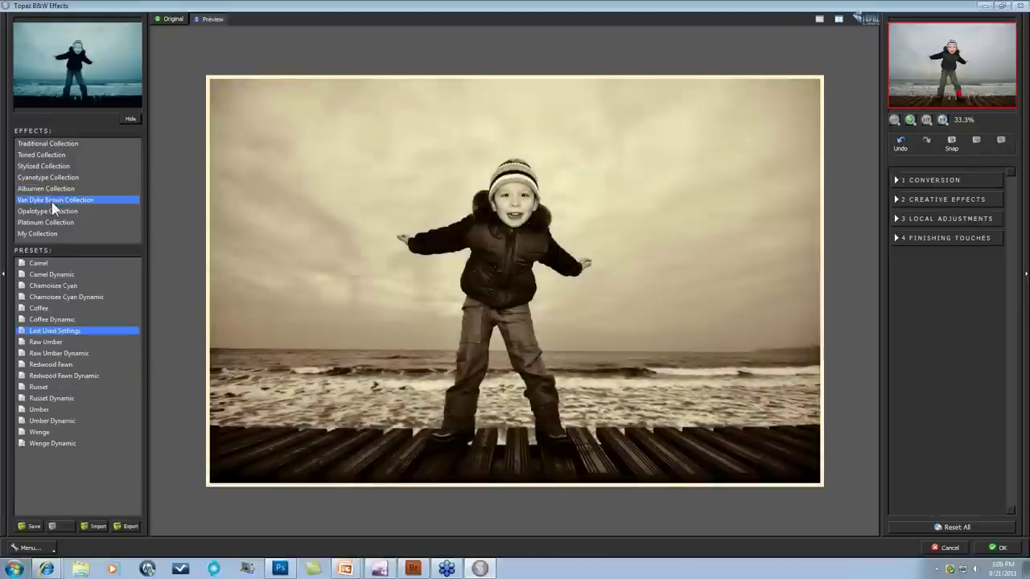
Apply the Hand Tinted Cream preset from the Opalotype Collection to the preview.
{"action": "left_click", "coordinate": [53, 212]}
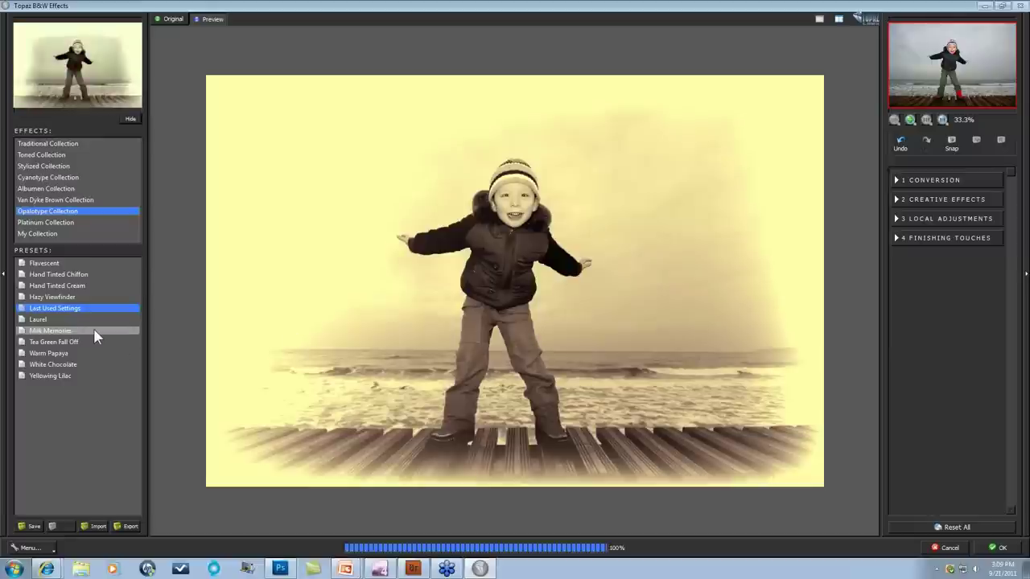
{"action": "left_click", "coordinate": [48, 288]}
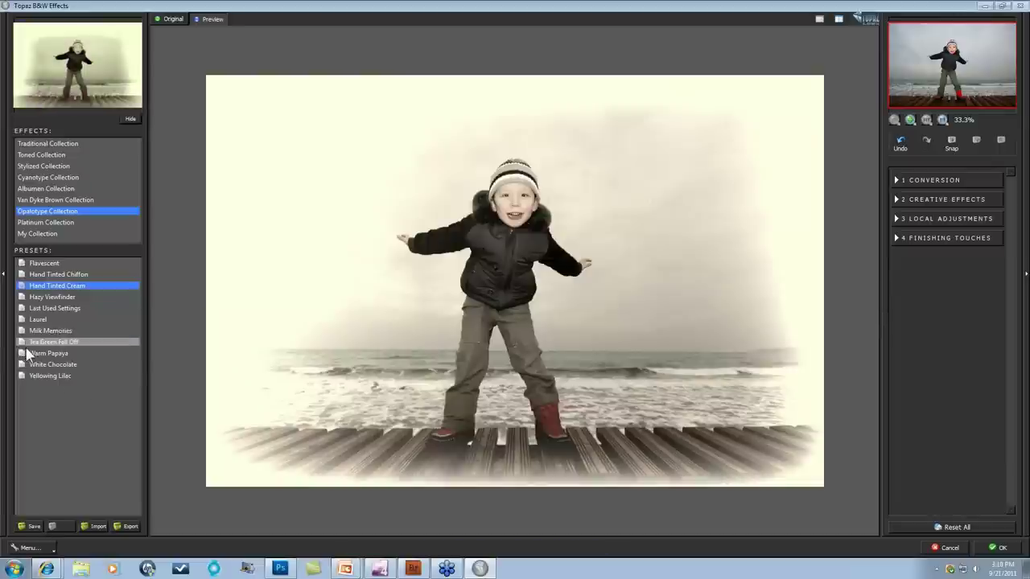
Preview the Platinum VI preset of the Platinum Collection, and show the presets saved in My Collection.
{"action": "left_click", "coordinate": [37, 223]}
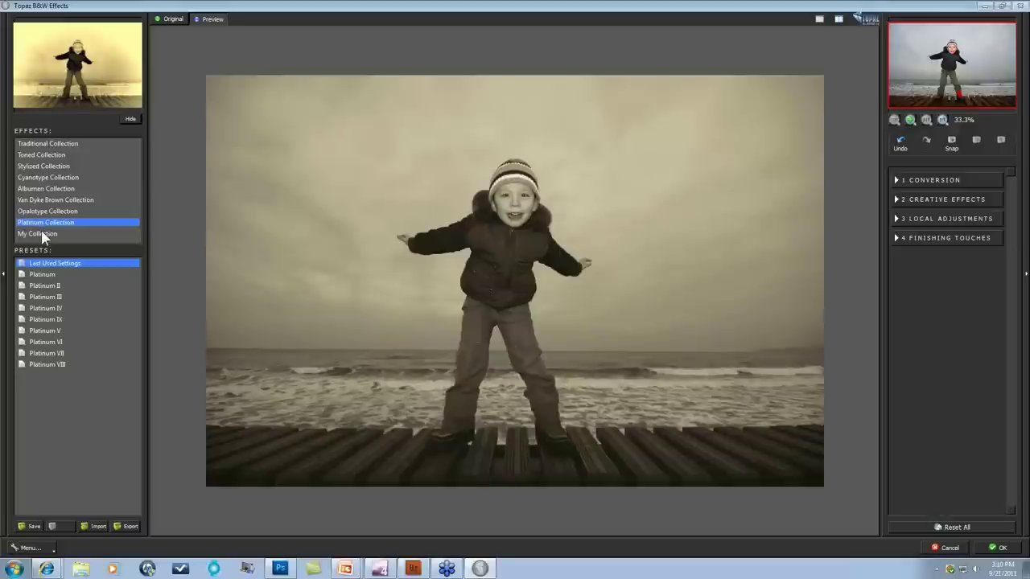
{"action": "left_click", "coordinate": [40, 346]}
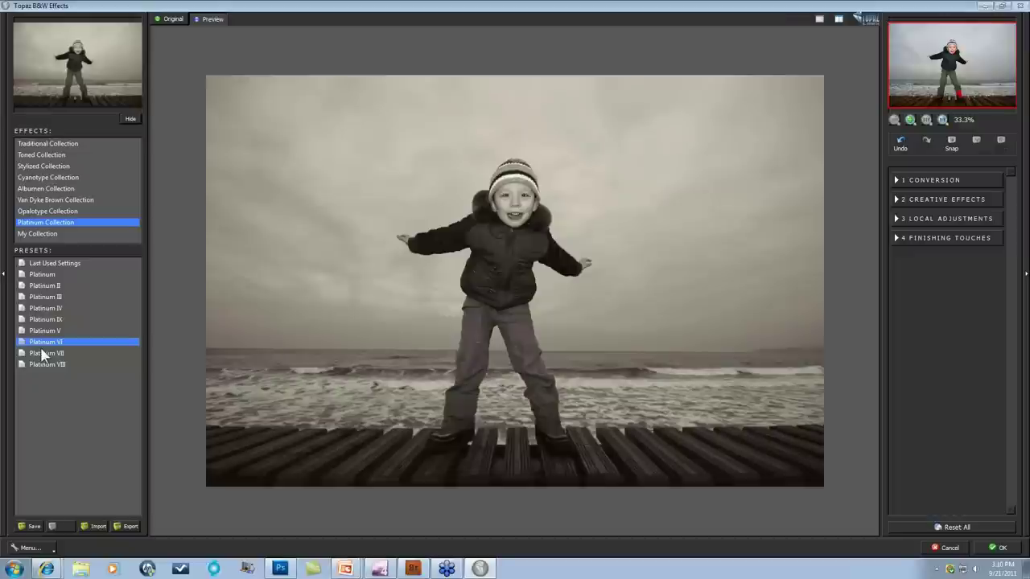
{"action": "left_click", "coordinate": [37, 235]}
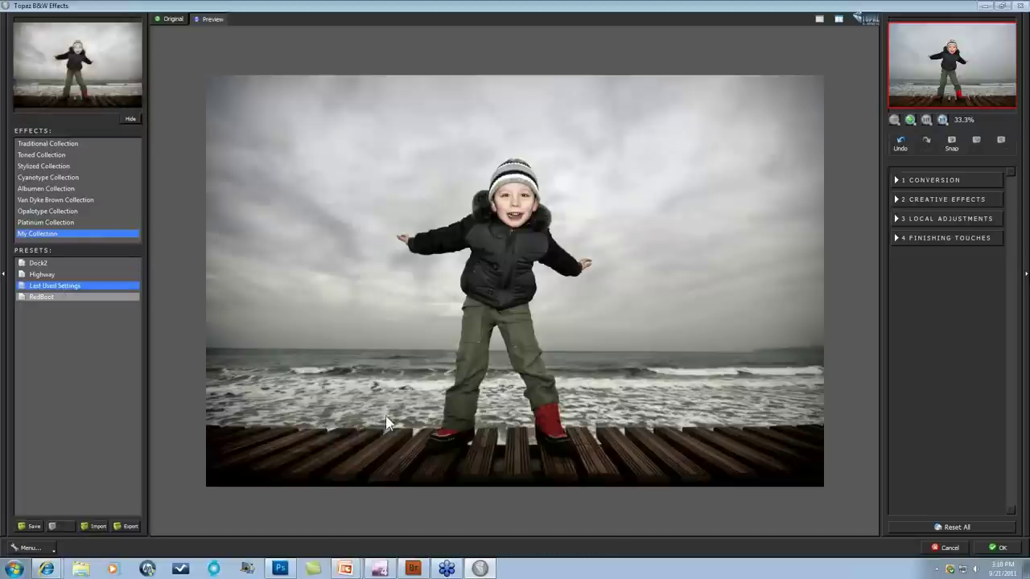
Save the current settings as a preset named test in My Collection, and delete that preset.
{"action": "left_click", "coordinate": [29, 527]}
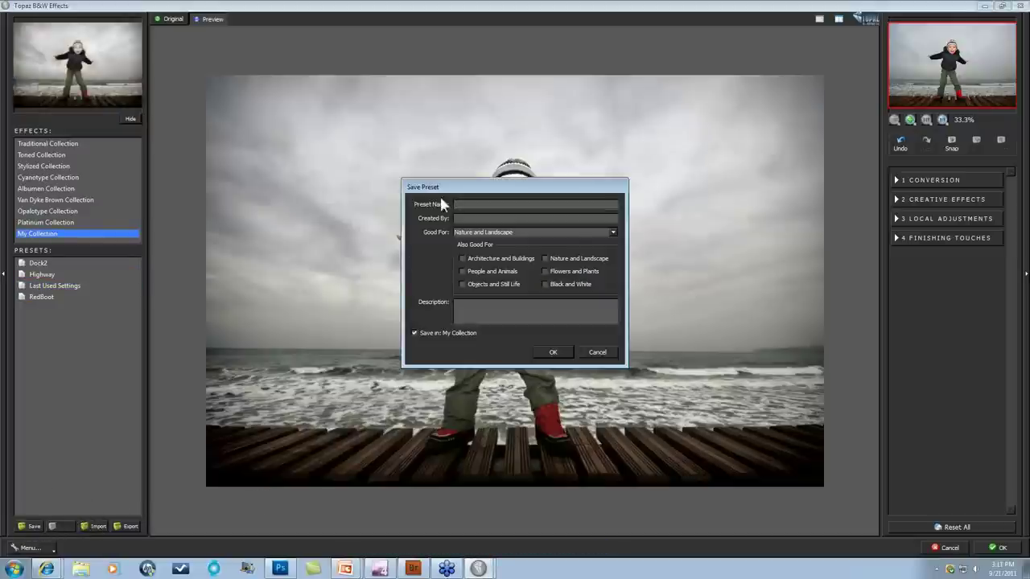
{"action": "type", "text": "test"}
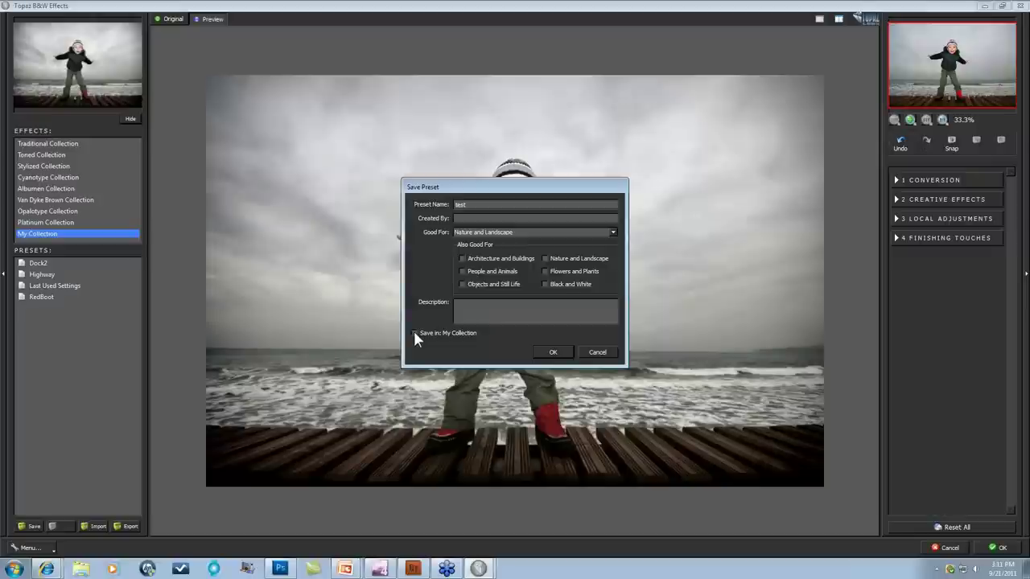
{"action": "left_click", "coordinate": [552, 353]}
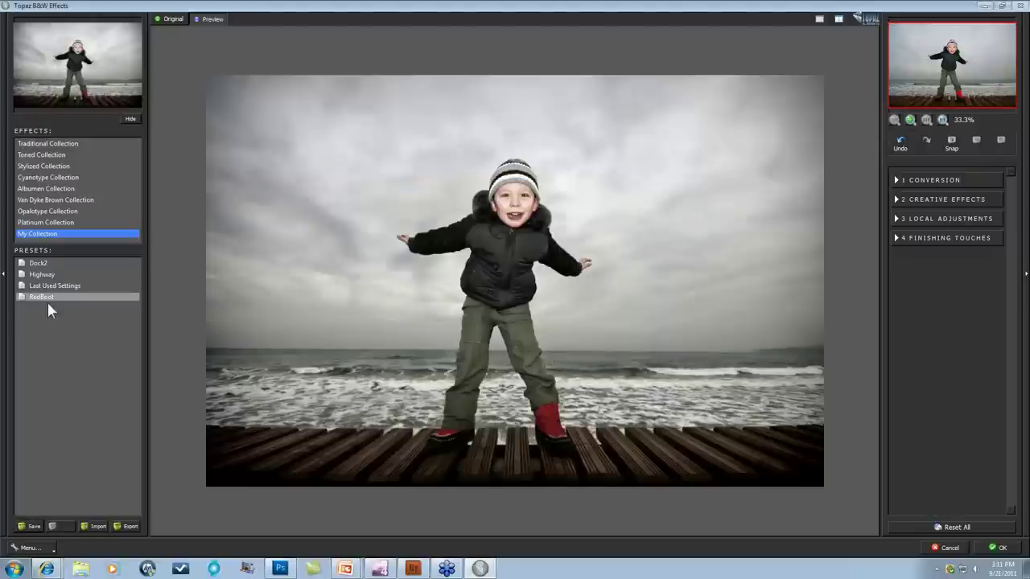
{"action": "left_click", "coordinate": [46, 222]}
{"action": "left_click", "coordinate": [44, 233]}
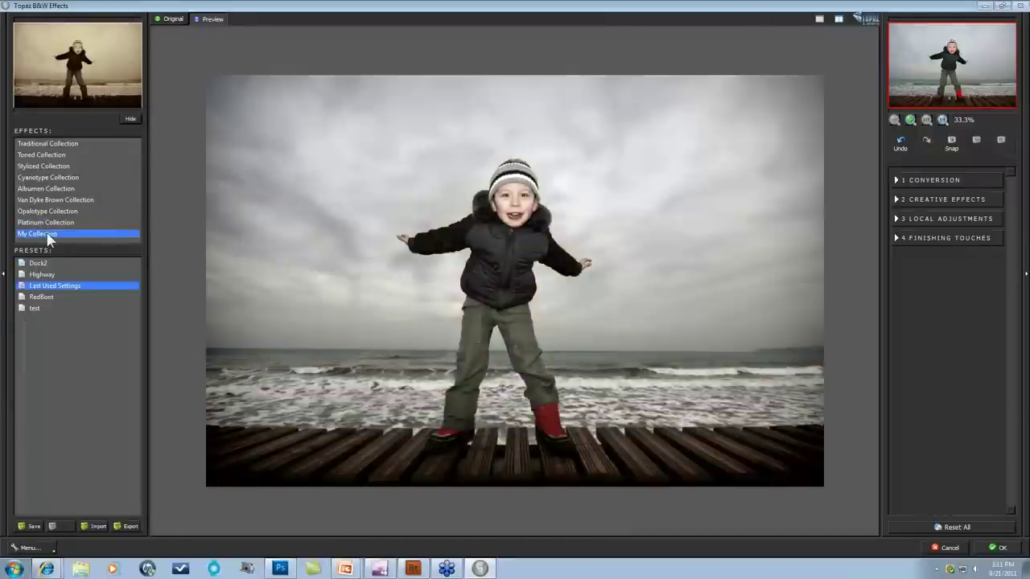
{"action": "left_click", "coordinate": [31, 309]}
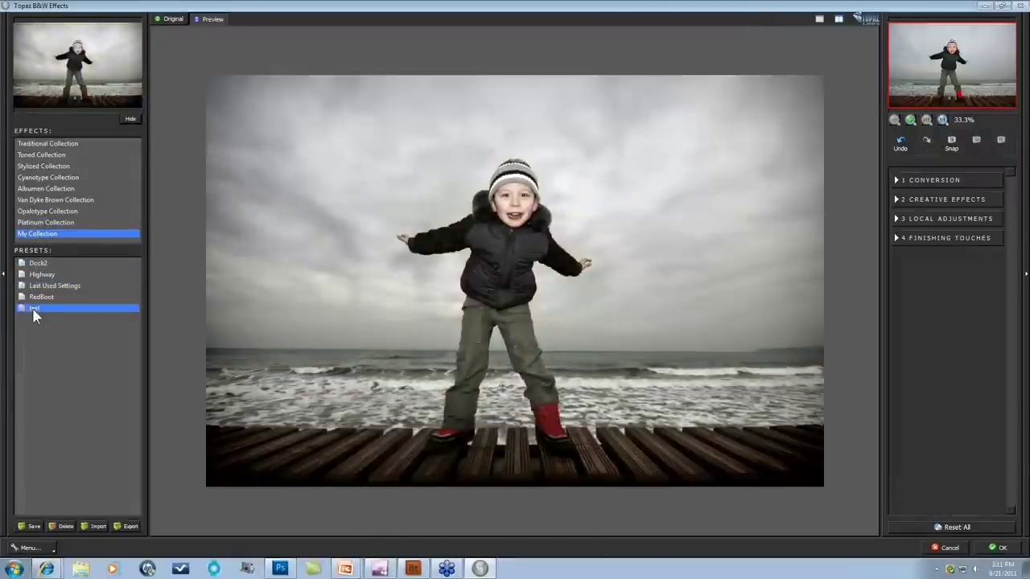
{"action": "left_click", "coordinate": [53, 523]}
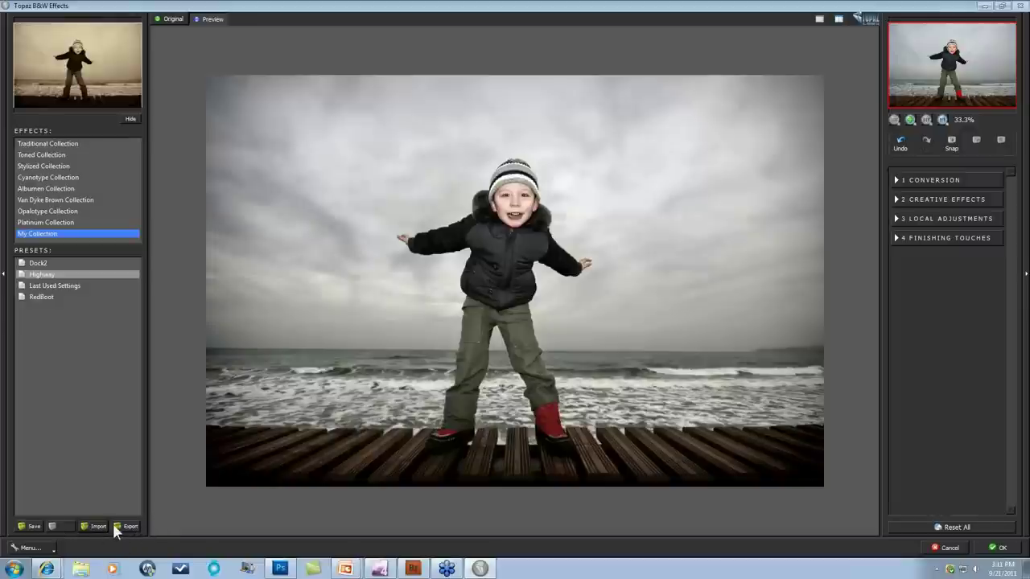
Return to the Traditional Collection, and review the preferences for tooltips, auto-update, preset preview and interactive sliders.
{"action": "left_click", "coordinate": [41, 145]}
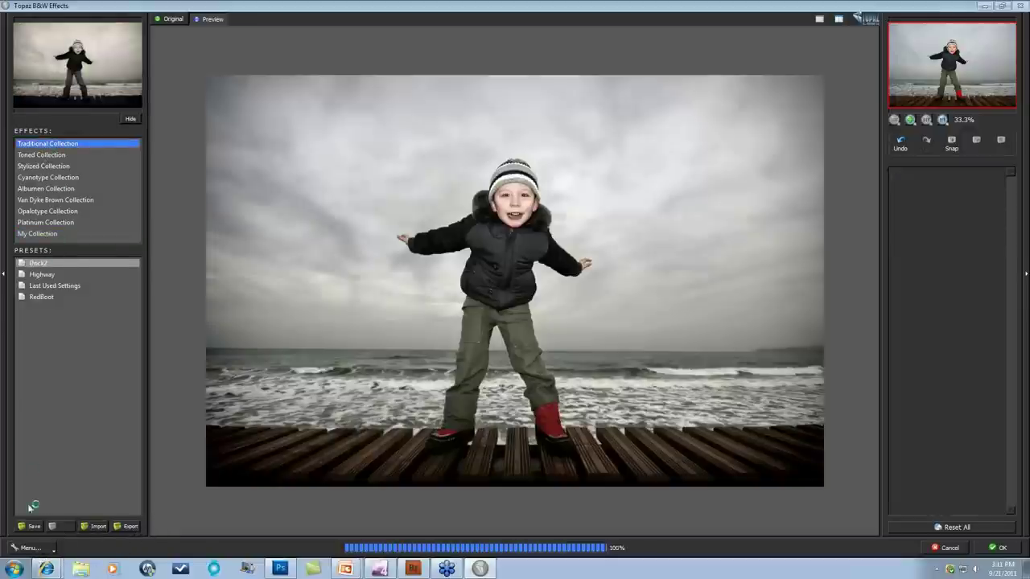
{"action": "left_click", "coordinate": [29, 548]}
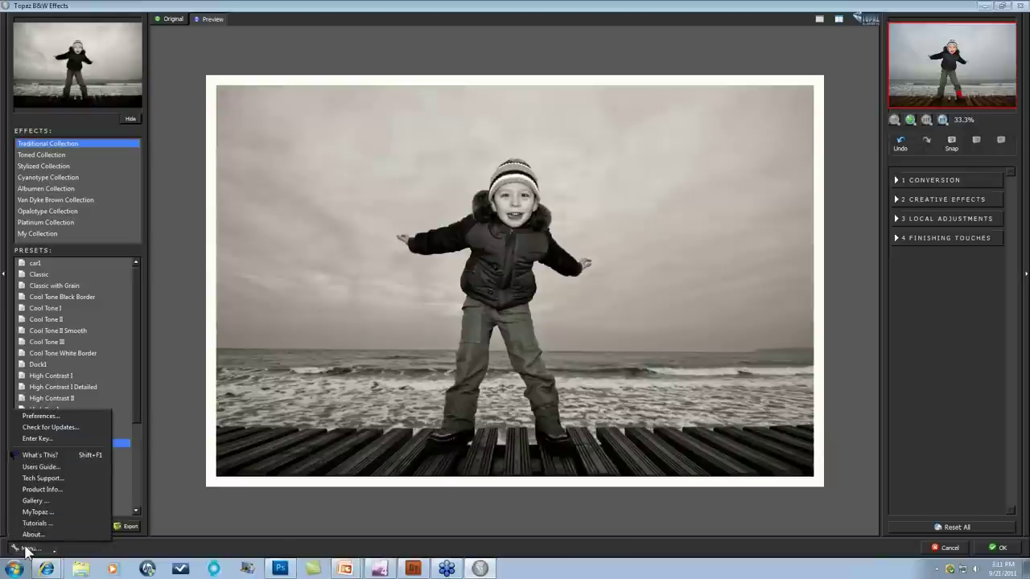
{"action": "left_click", "coordinate": [42, 417]}
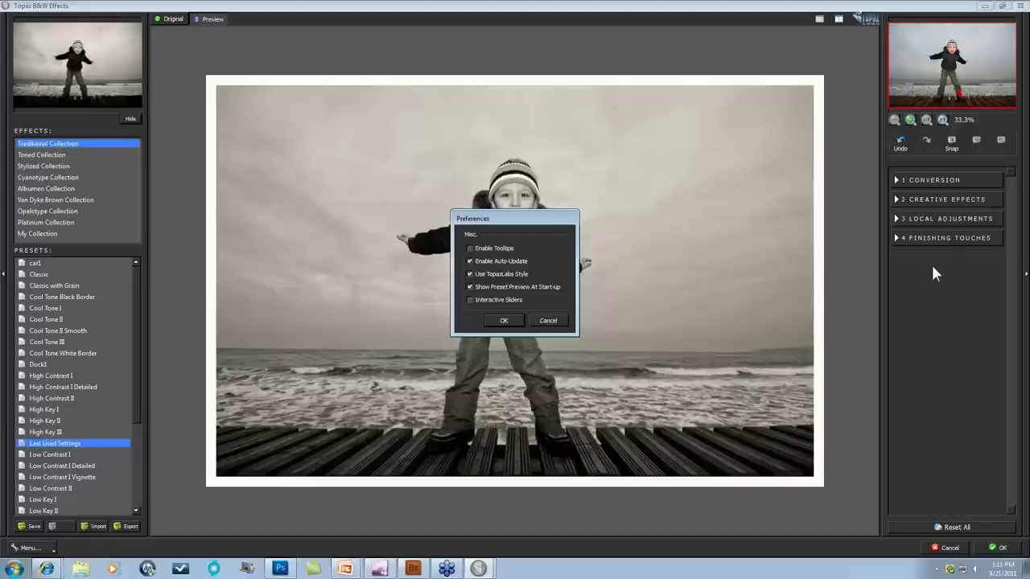
{"action": "left_click", "coordinate": [471, 249]}
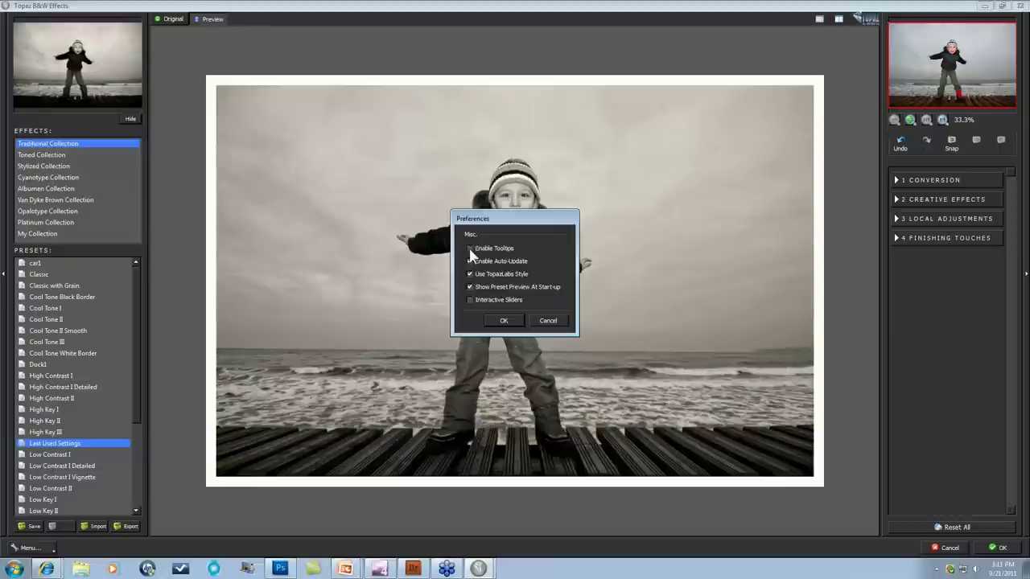
{"action": "left_click", "coordinate": [470, 300]}
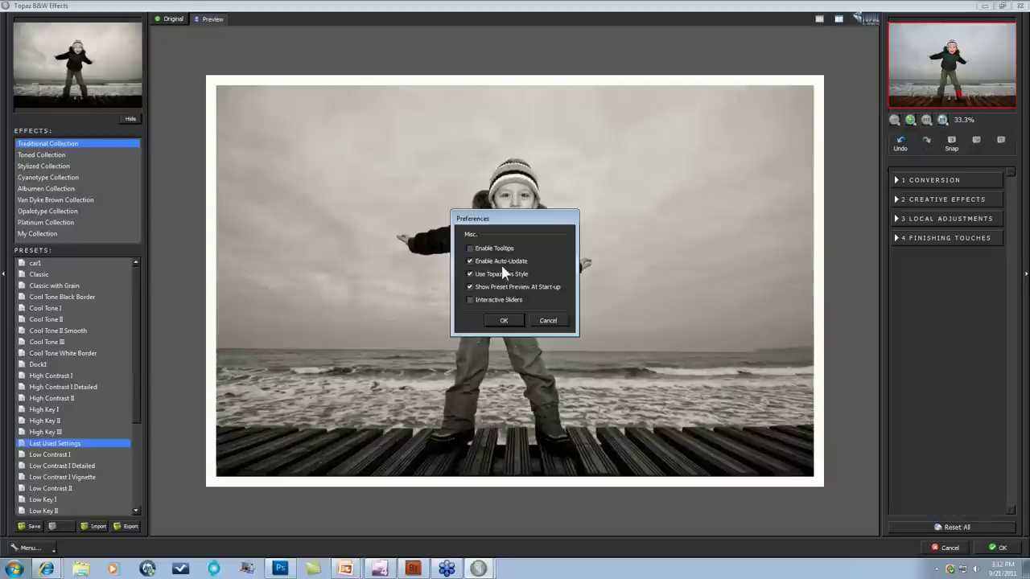
{"action": "left_click", "coordinate": [513, 320]}
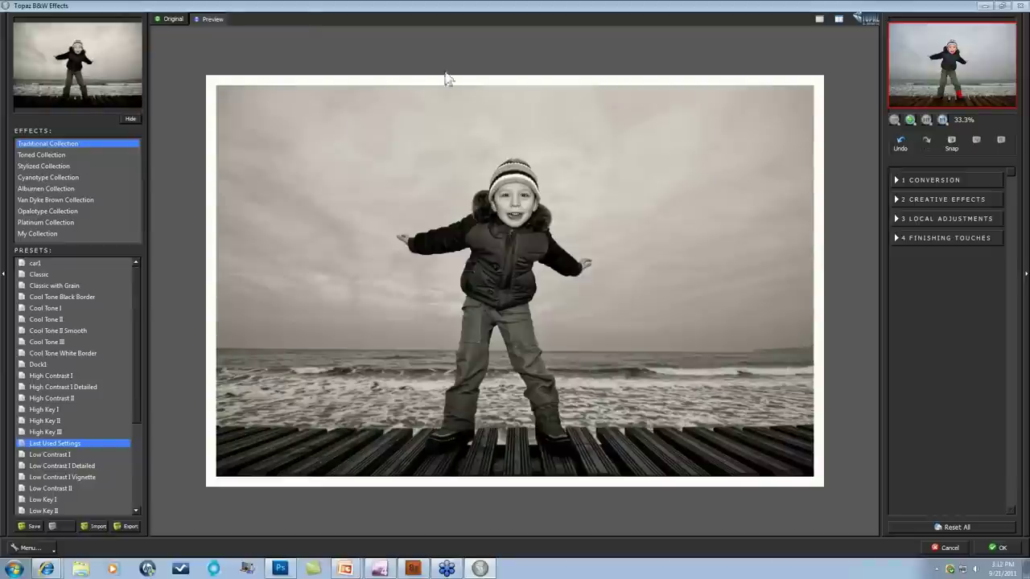
Compare the original and preview side by side, return to the single view, and check the photo at 50% zoom before fitting it again.
{"action": "left_click", "coordinate": [838, 19]}
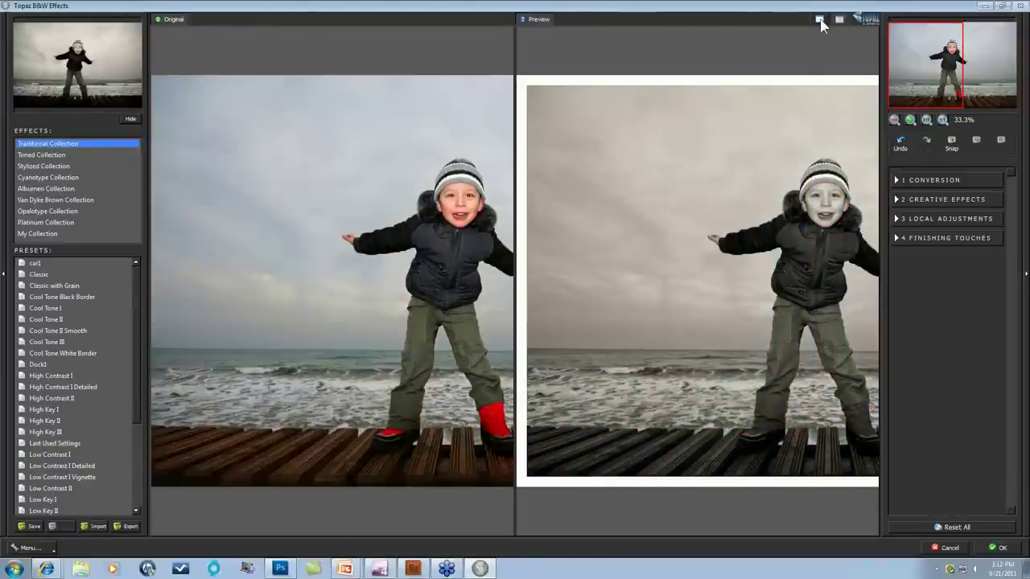
{"action": "left_click", "coordinate": [820, 20]}
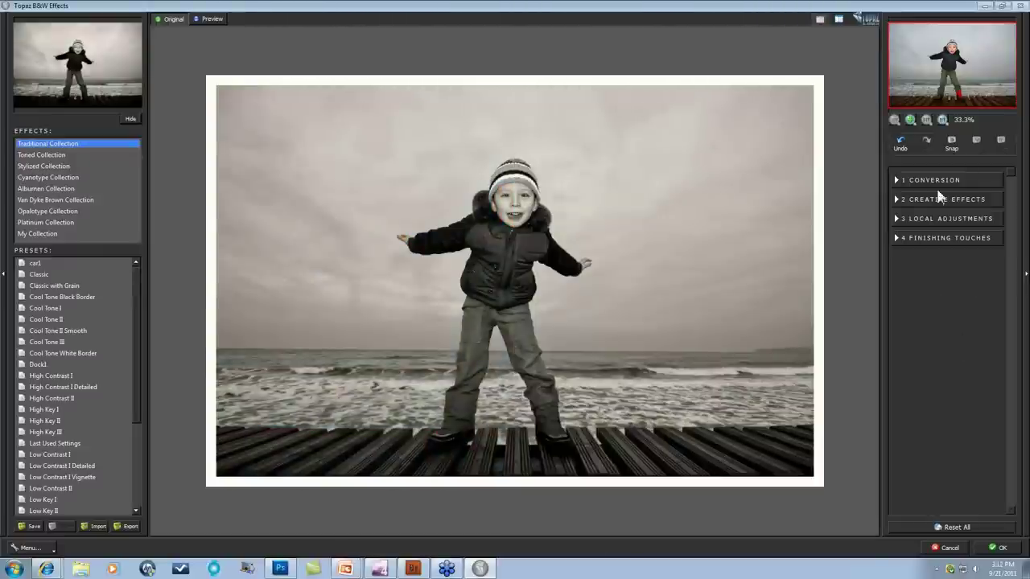
{"action": "left_click", "coordinate": [910, 120]}
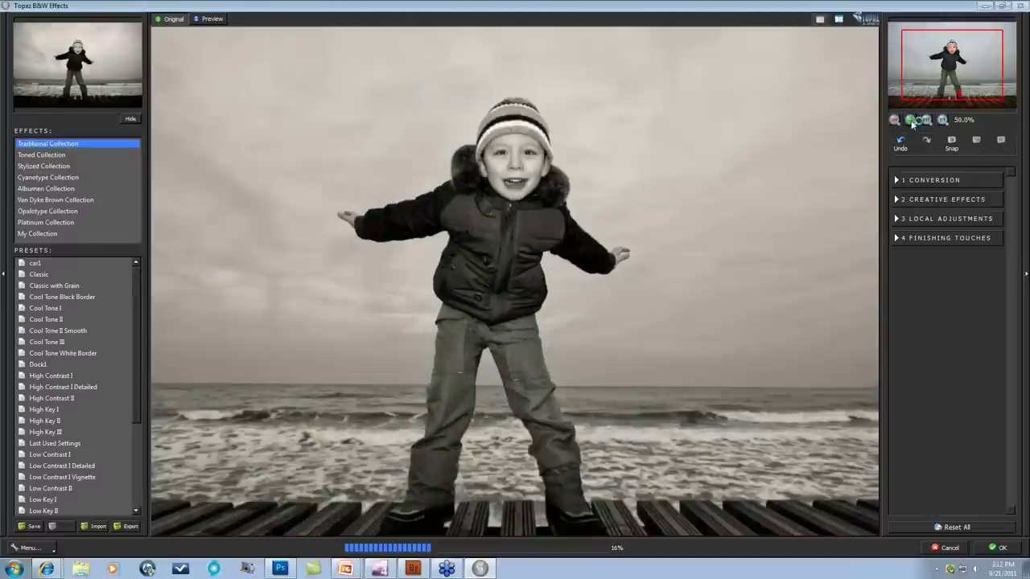
{"action": "left_click", "coordinate": [926, 120]}
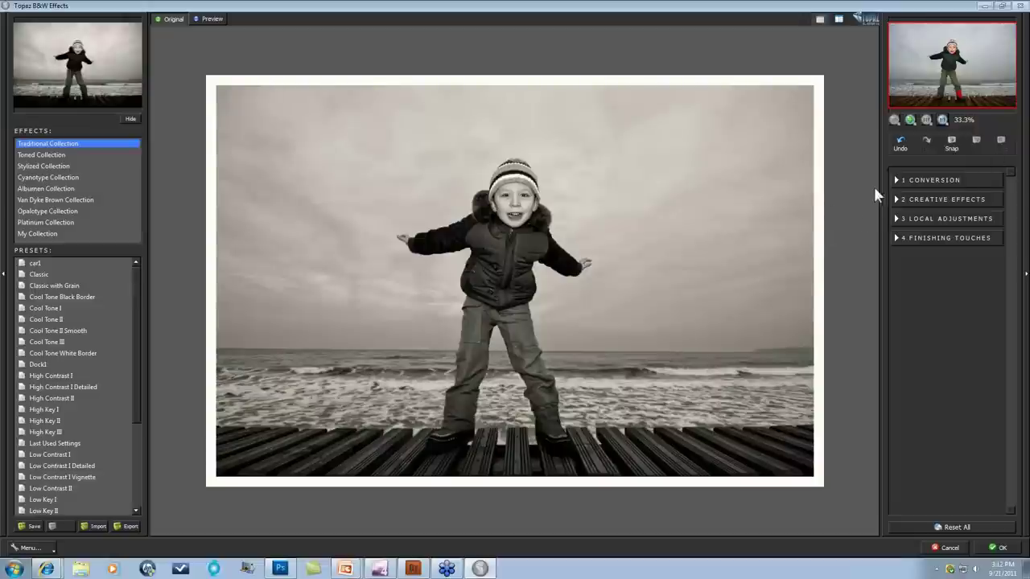
Look through the tools in the Conversion, Creative Effects, Local Adjustments and Finishing Touches groups.
{"action": "left_click", "coordinate": [899, 181]}
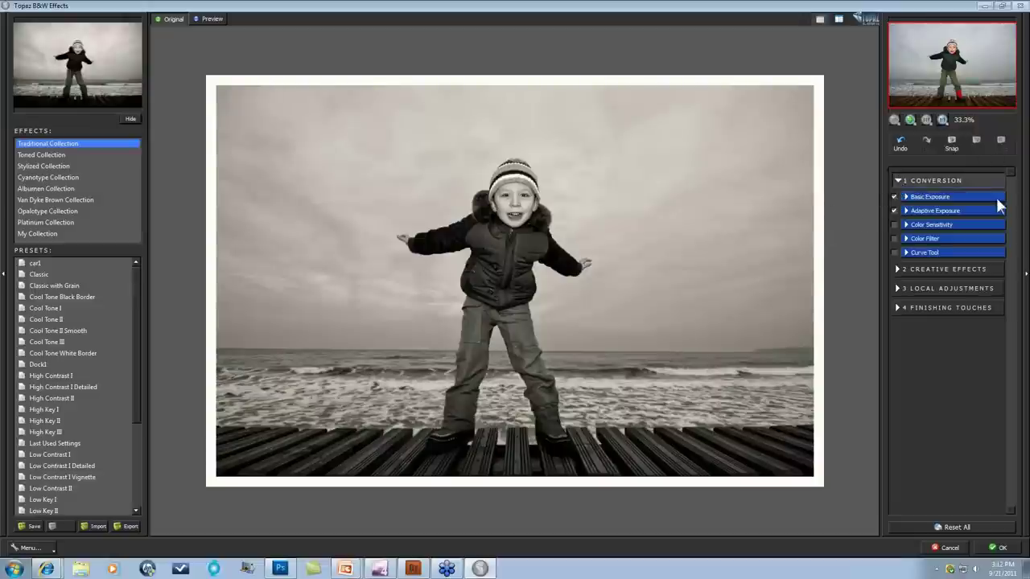
{"action": "left_click", "coordinate": [899, 271]}
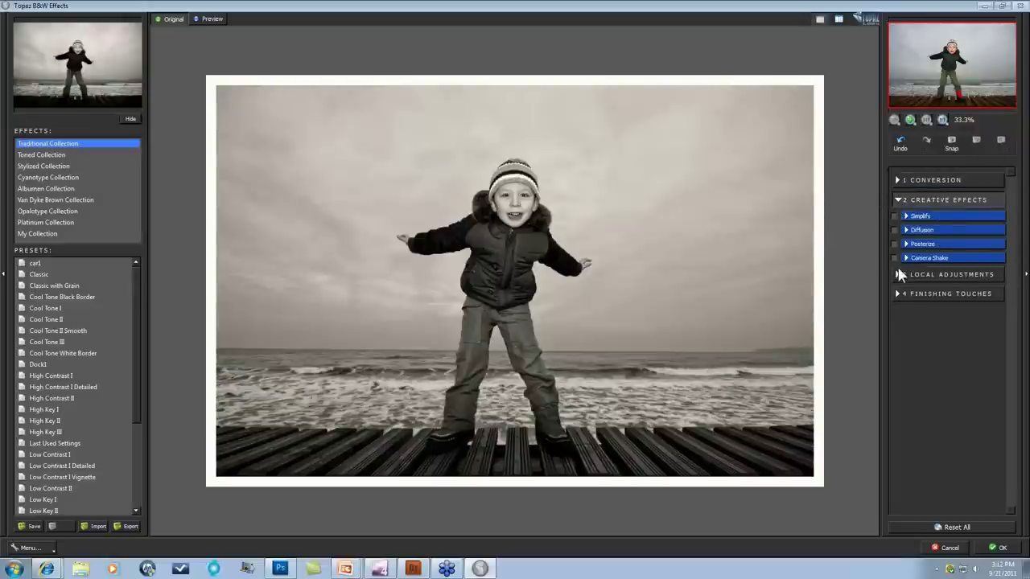
{"action": "left_click", "coordinate": [900, 274]}
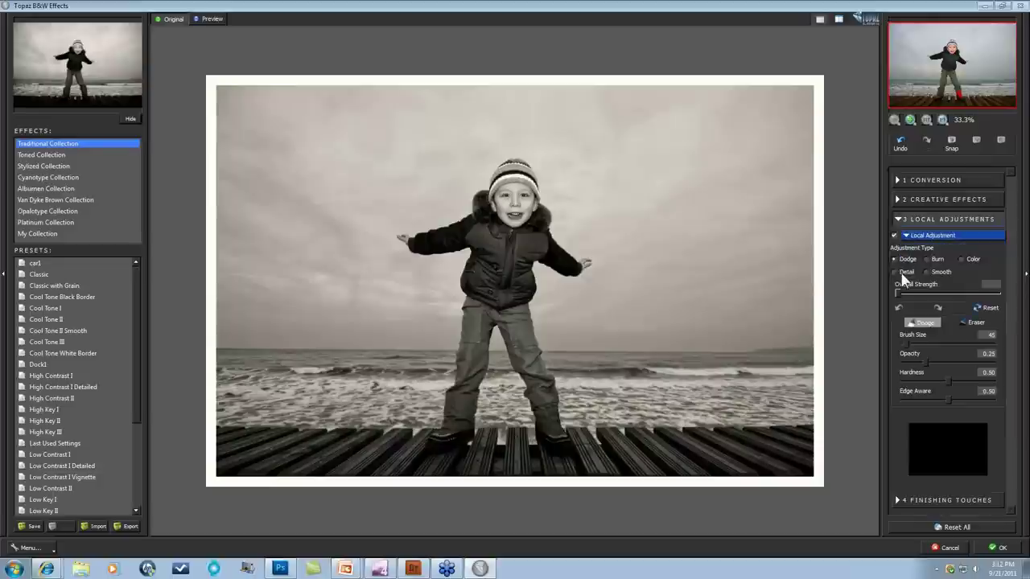
{"action": "left_click", "coordinate": [897, 501]}
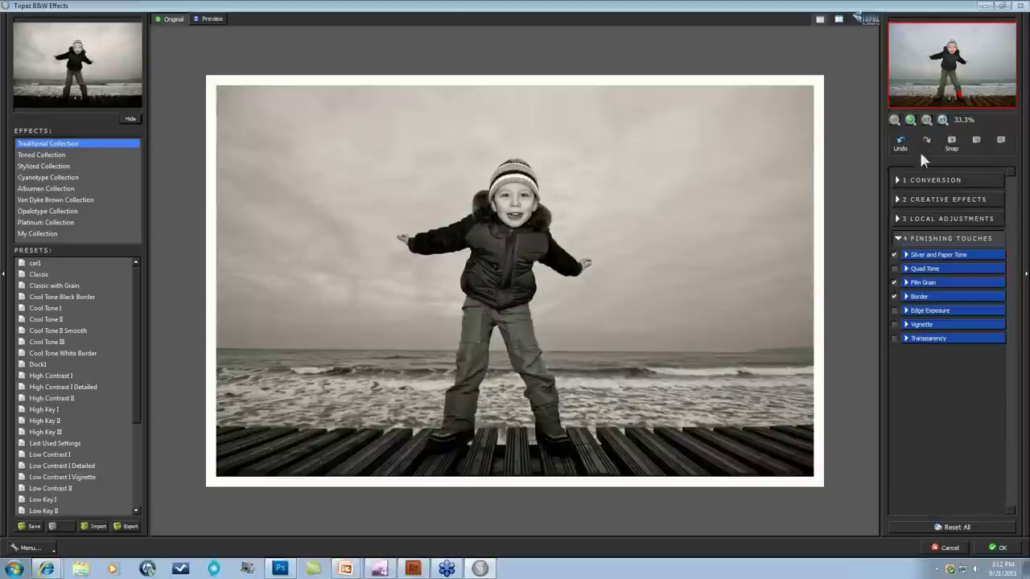
{"action": "left_click", "coordinate": [899, 240]}
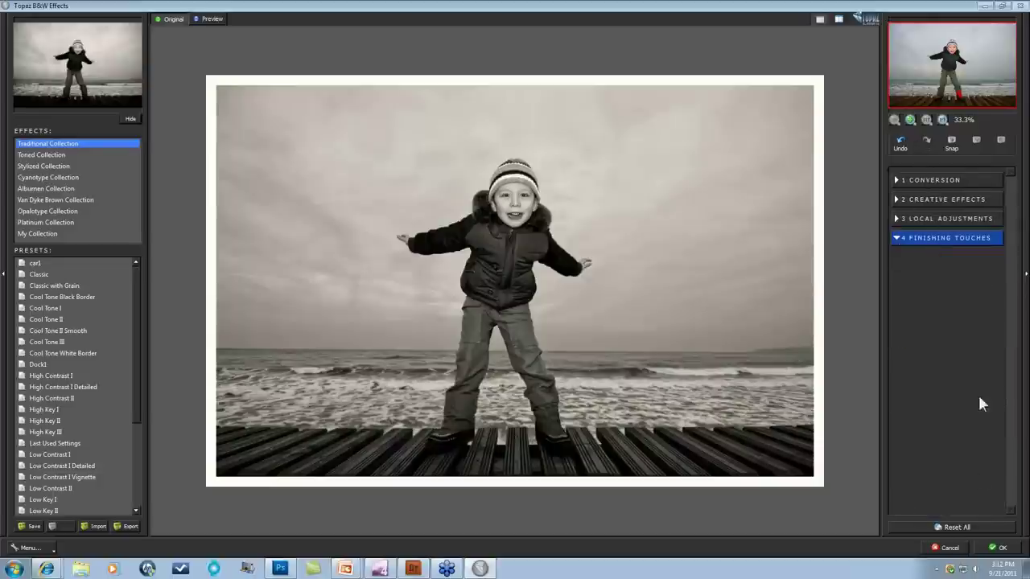
Reset all adjustments to the plain black-and-white conversion, and open the Basic Exposure settings of the Conversion group.
{"action": "left_click", "coordinate": [965, 525]}
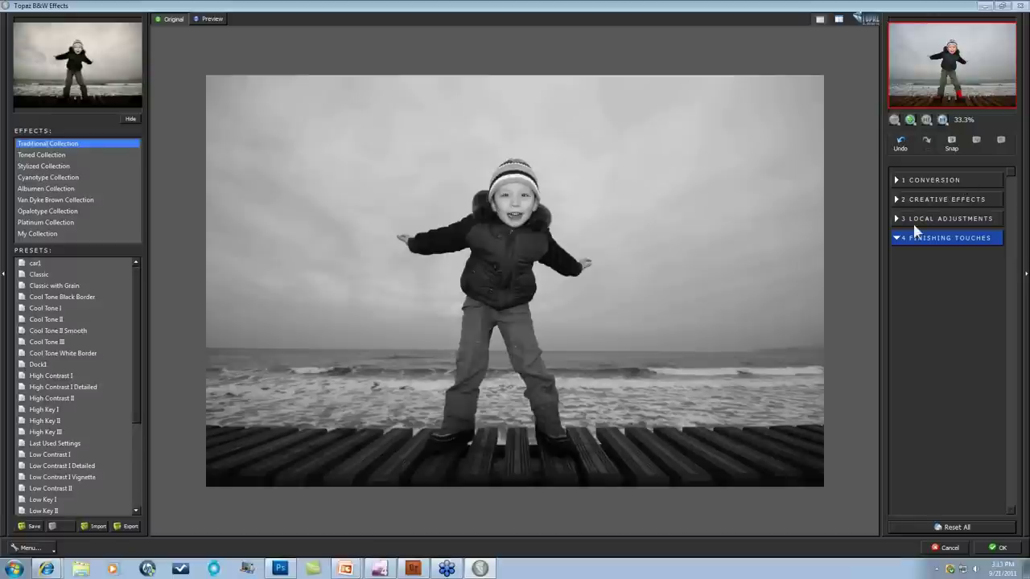
{"action": "left_click", "coordinate": [898, 182]}
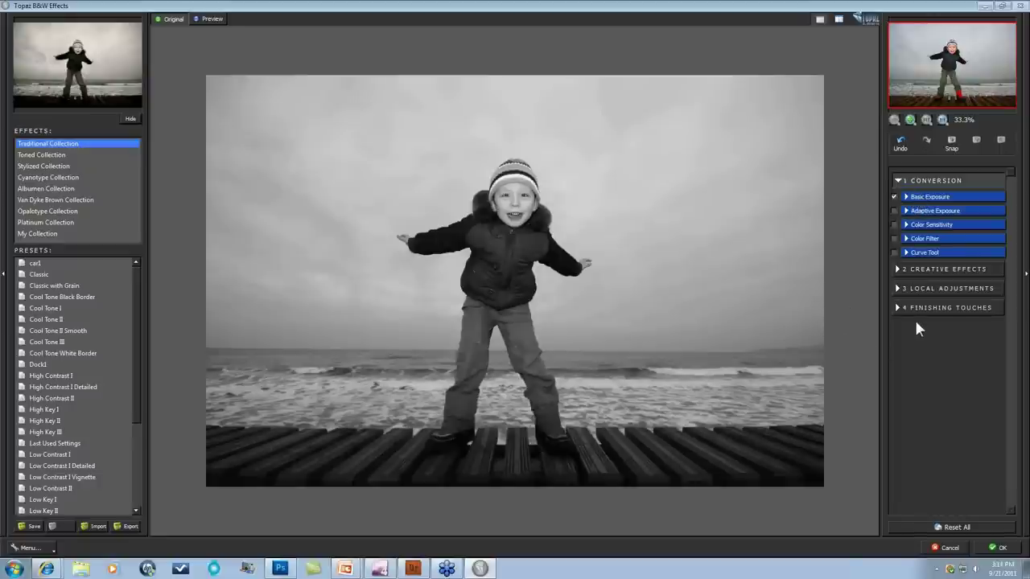
{"action": "left_click", "coordinate": [906, 197]}
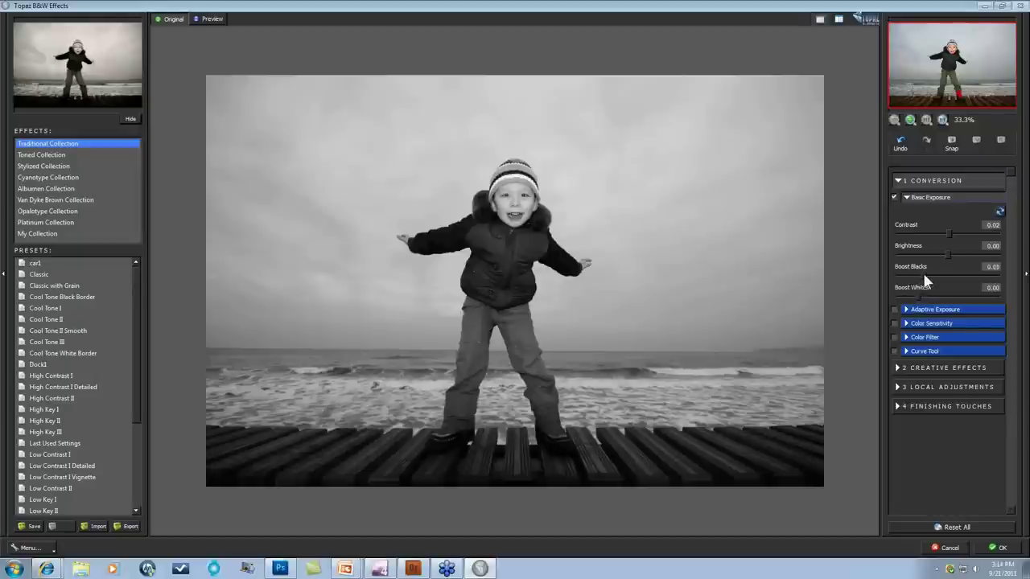
Try Boost Blacks at 0.23 and -0.03 in Basic Exposure, and set it to 0.01.
{"action": "left_click_drag", "start_coordinate": [923, 274], "coordinate": [925, 273]}
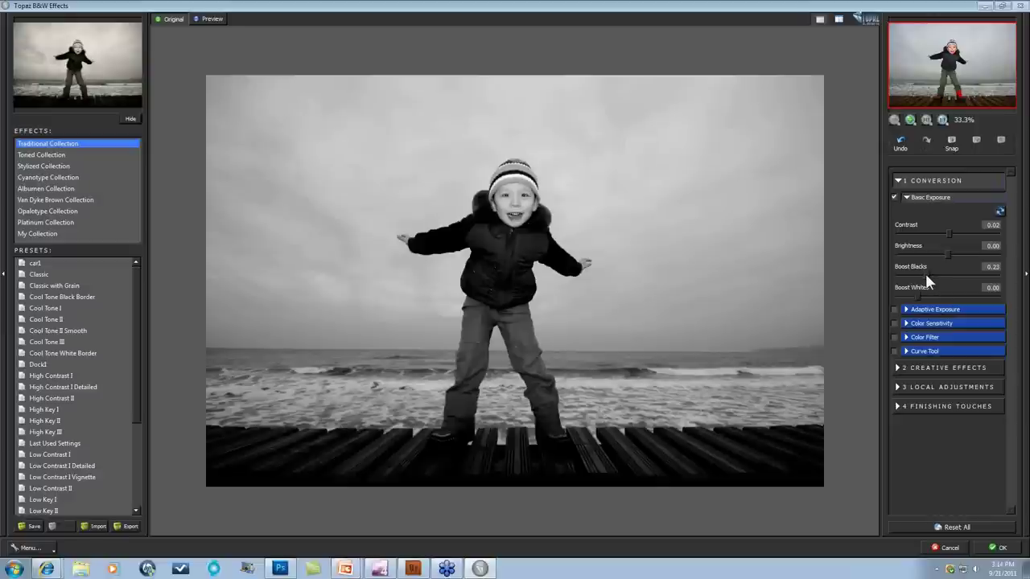
{"action": "left_click_drag", "start_coordinate": [912, 278], "coordinate": [914, 274]}
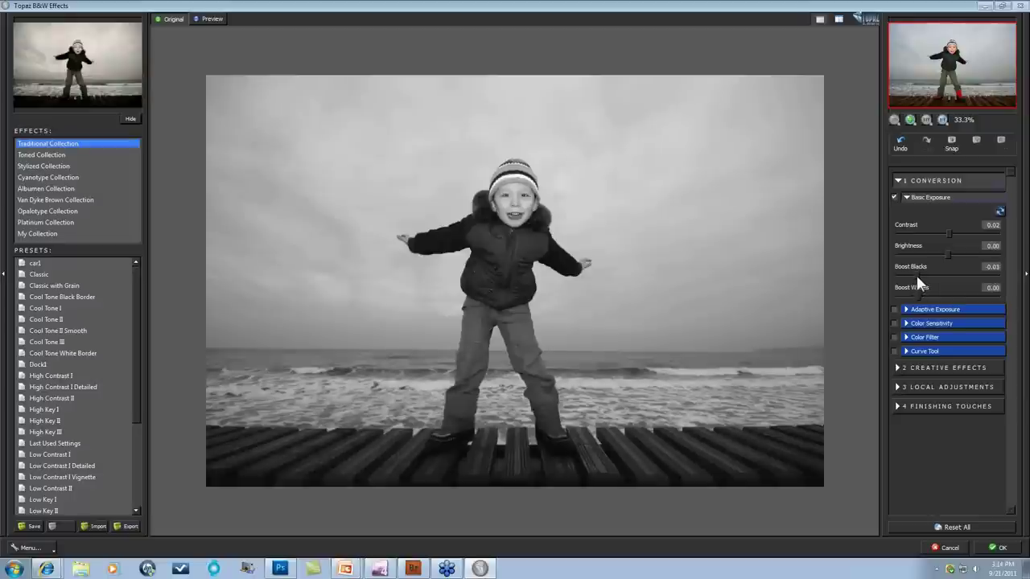
{"action": "left_click_drag", "start_coordinate": [919, 277], "coordinate": [945, 303]}
Brighten the sky with Boost Whites, trying 0.70 and 0.25 and settling on 0.35.
{"action": "left_click", "coordinate": [928, 297]}
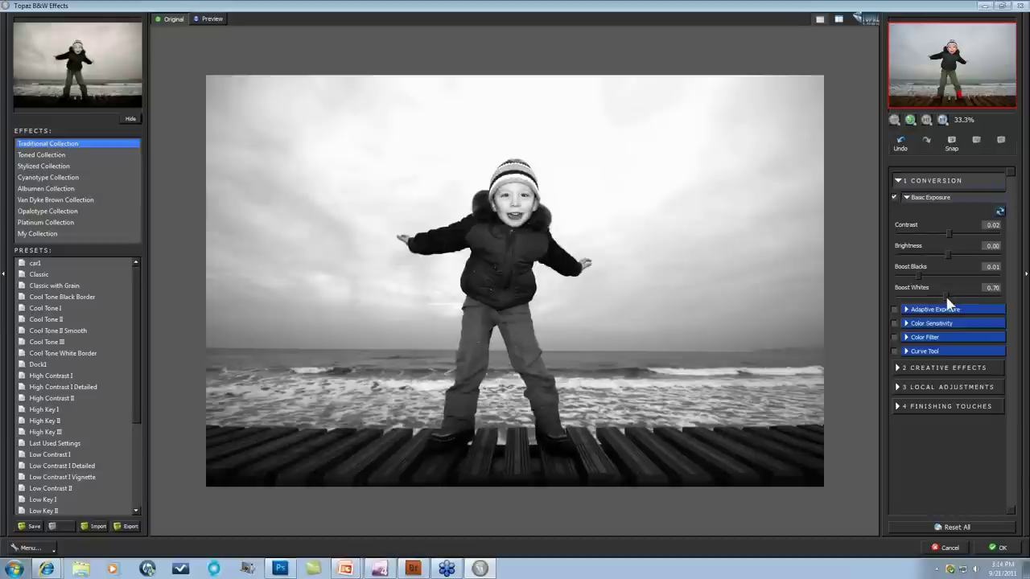
{"action": "left_click_drag", "start_coordinate": [945, 296], "coordinate": [939, 295]}
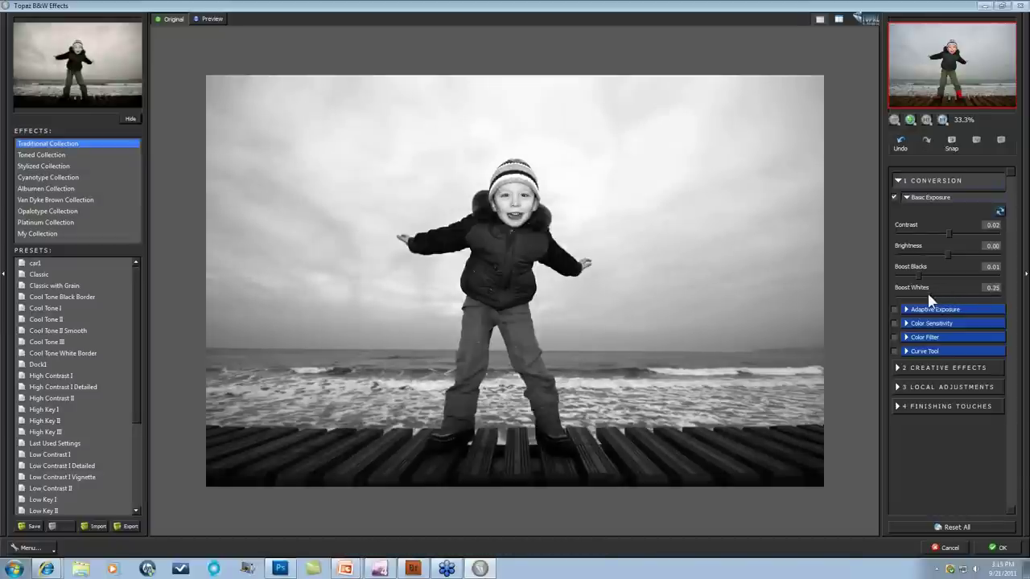
{"action": "left_click_drag", "start_coordinate": [928, 293], "coordinate": [932, 297]}
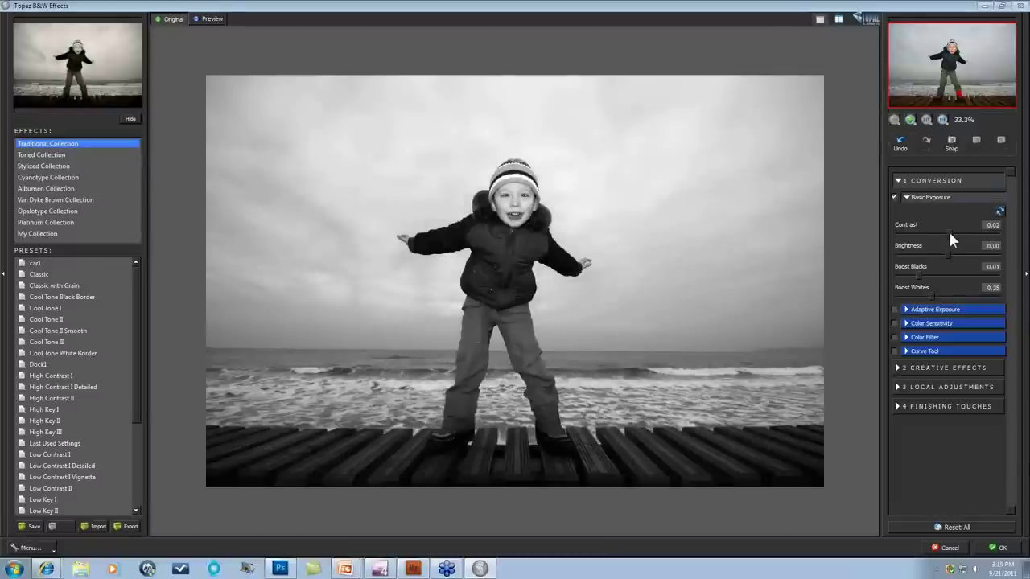
Try a contrast of 0.04, return it to 0.02, and set the brightness to 0.01.
{"action": "left_click_drag", "start_coordinate": [950, 234], "coordinate": [951, 234]}
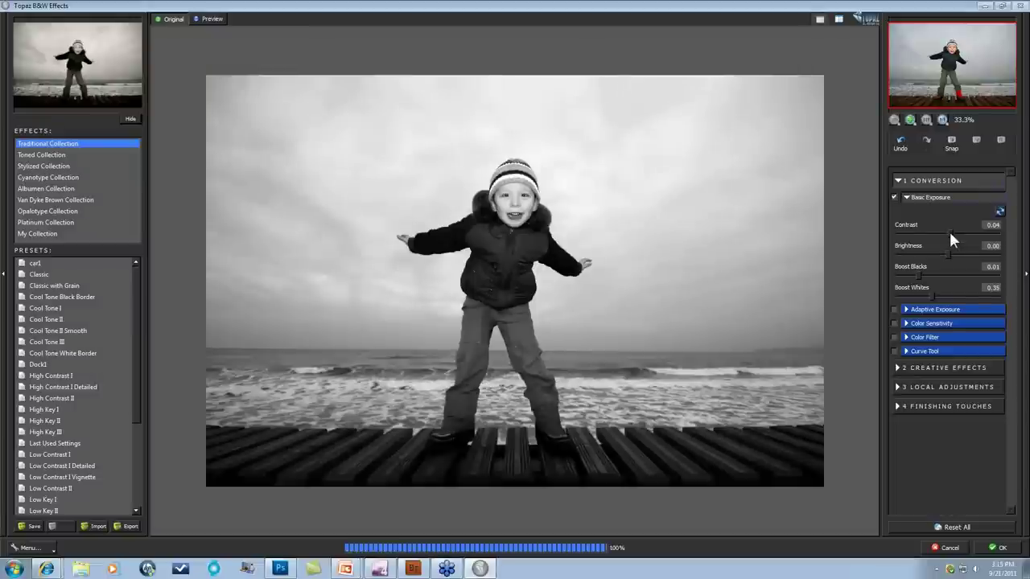
{"action": "left_click_drag", "start_coordinate": [949, 231], "coordinate": [949, 232]}
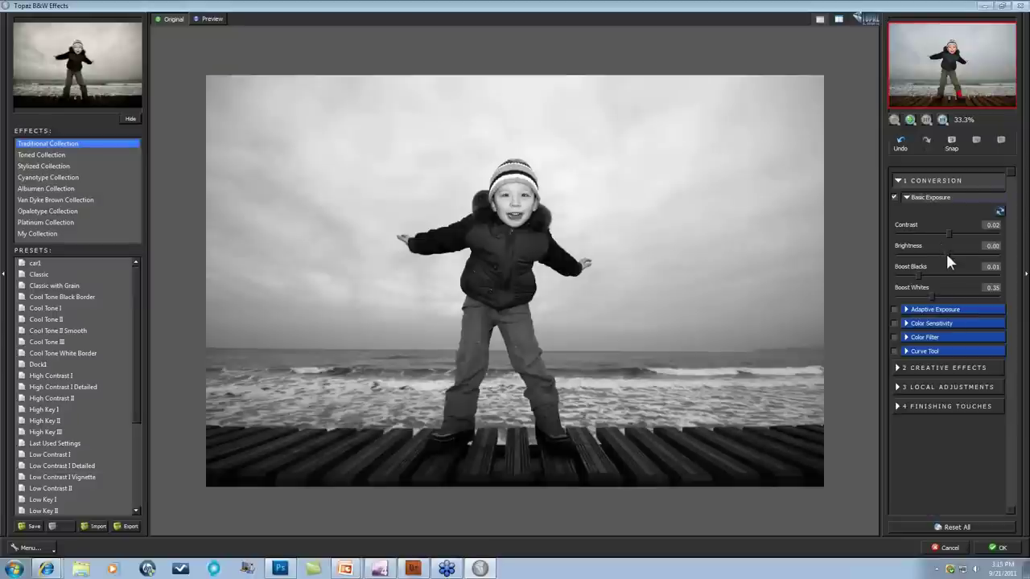
{"action": "left_click_drag", "start_coordinate": [947, 256], "coordinate": [944, 256]}
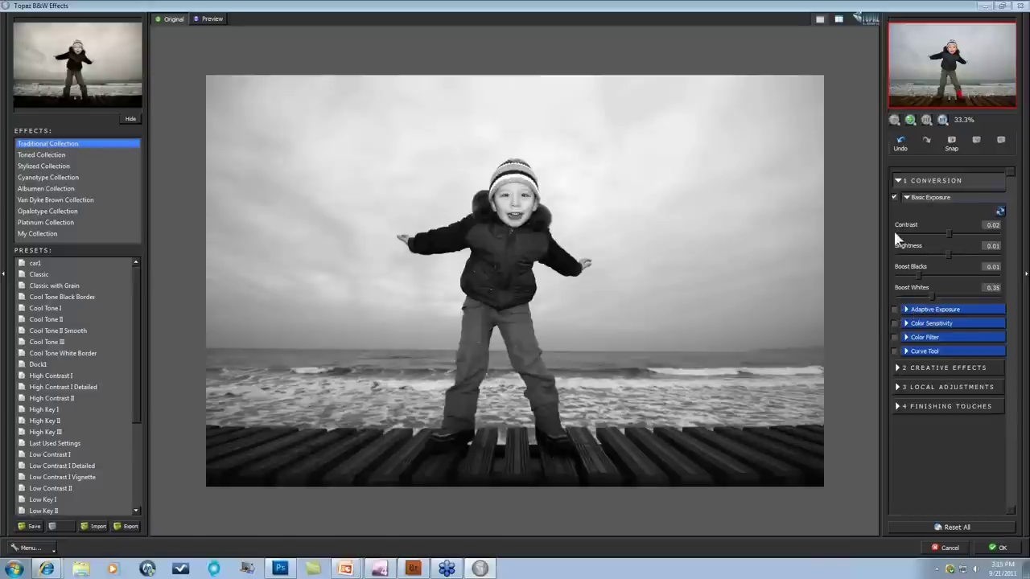
Compare the photo with and without the Basic Exposure adjustments, leaving them enabled.
{"action": "left_click", "coordinate": [895, 197]}
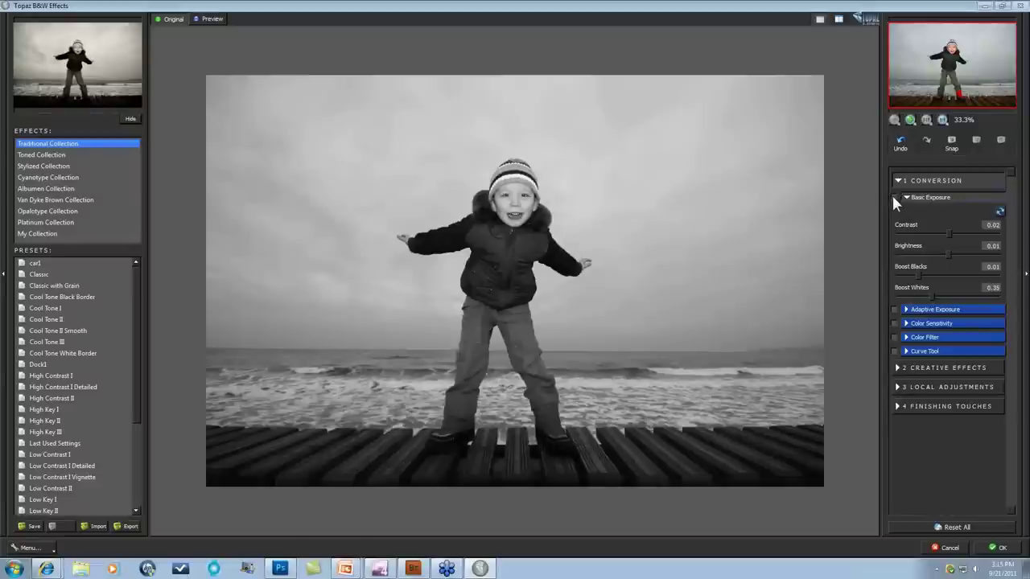
{"action": "left_click", "coordinate": [895, 197]}
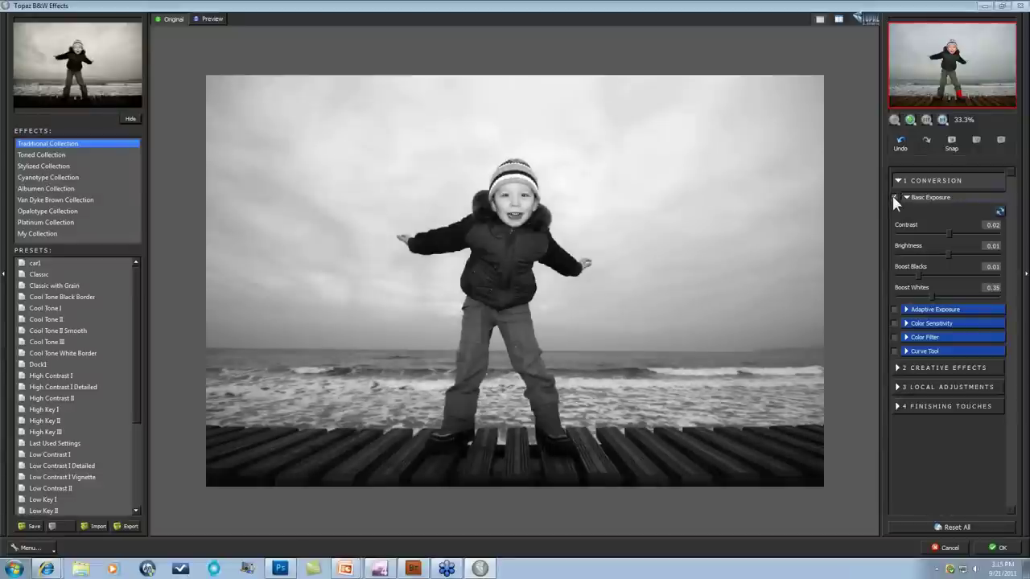
{"action": "left_click", "coordinate": [894, 197]}
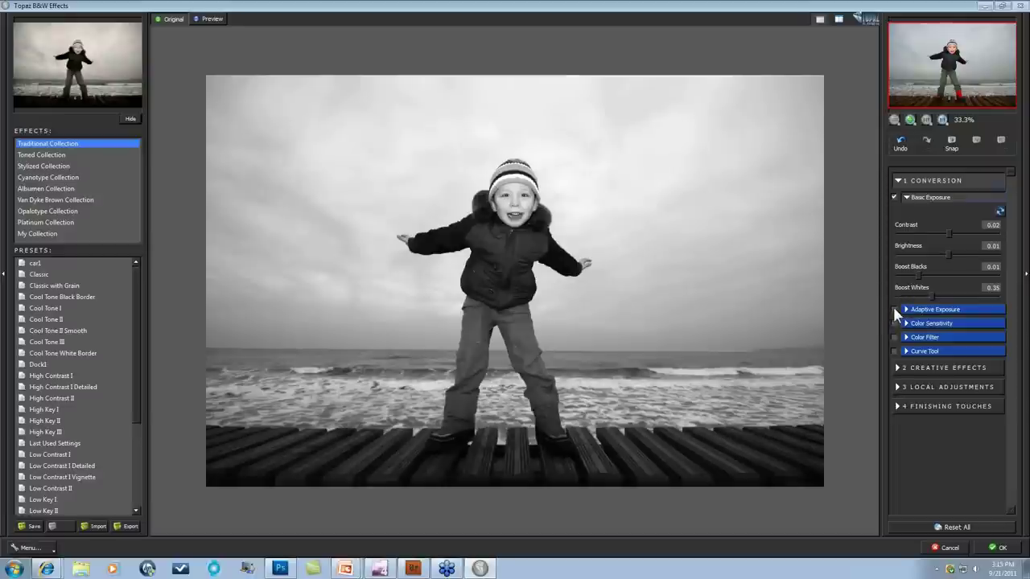
Open the Adaptive Exposure settings of the Conversion group, enable them, and compare the photo with and without the effect.
{"action": "left_click", "coordinate": [905, 309]}
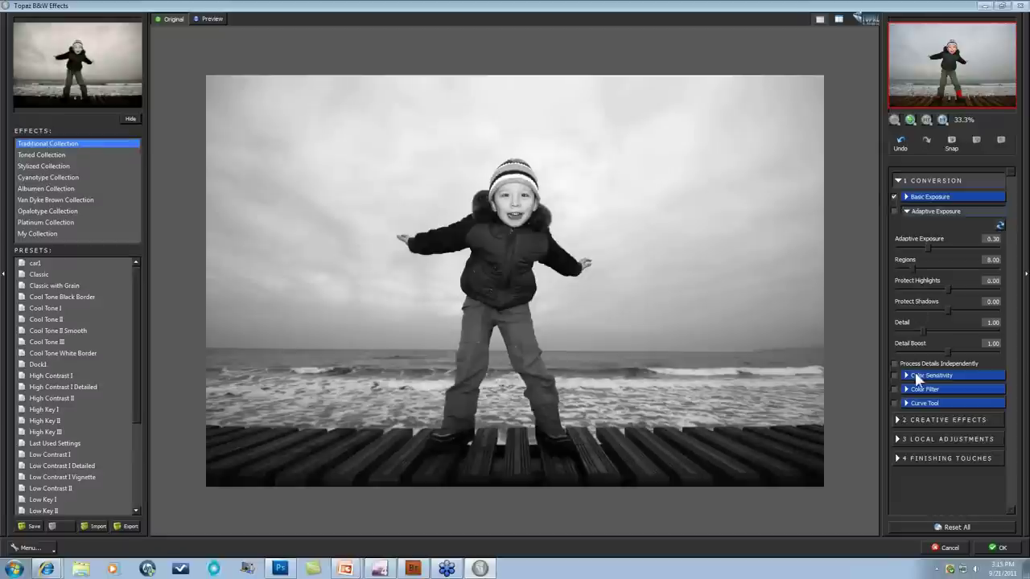
{"action": "left_click", "coordinate": [892, 209]}
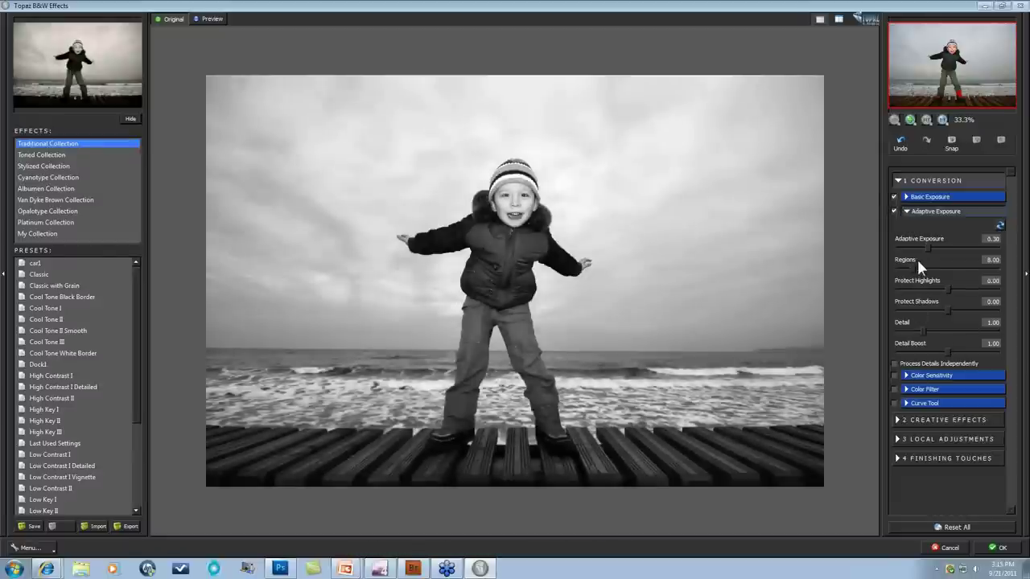
{"action": "left_click", "coordinate": [894, 207]}
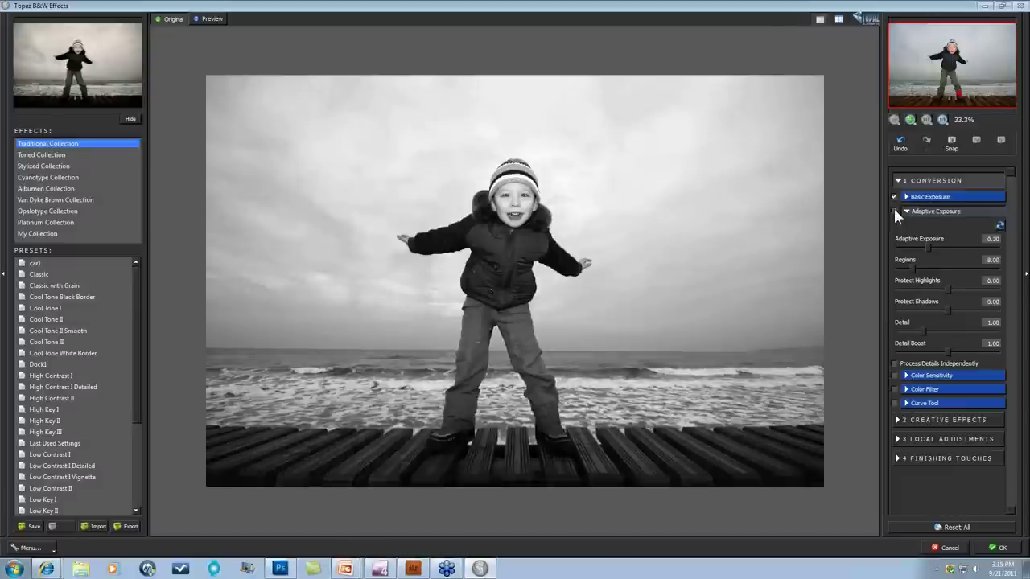
{"action": "left_click", "coordinate": [894, 211]}
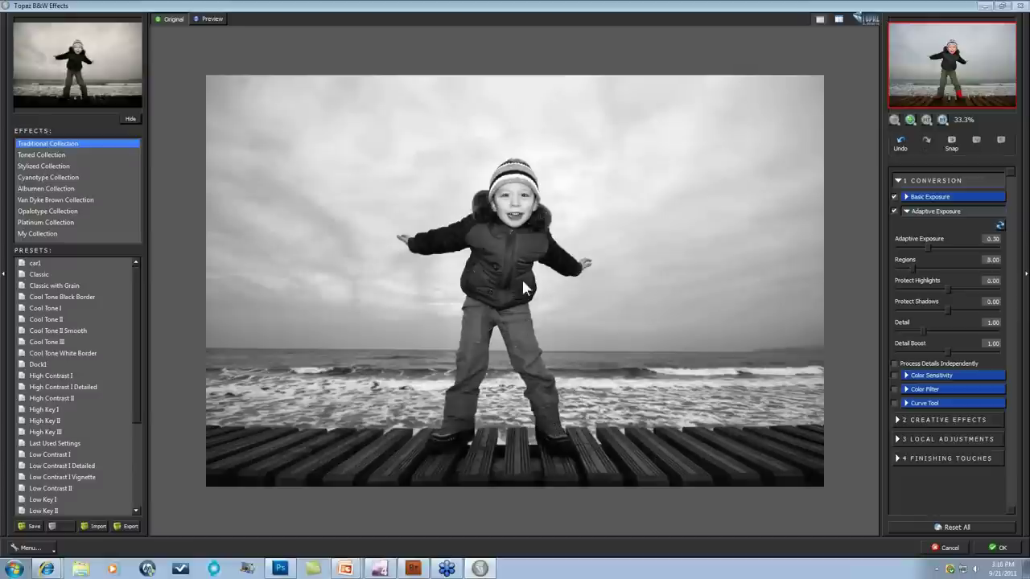
{"action": "left_click", "coordinate": [893, 212]}
{"action": "left_click", "coordinate": [893, 211]}
Try Adaptive Exposure at 0.48 and 0.59 with Regions at 31.56, and settle on Adaptive Exposure 0.37 and Regions 22.08.
{"action": "left_click_drag", "start_coordinate": [929, 244], "coordinate": [932, 245]}
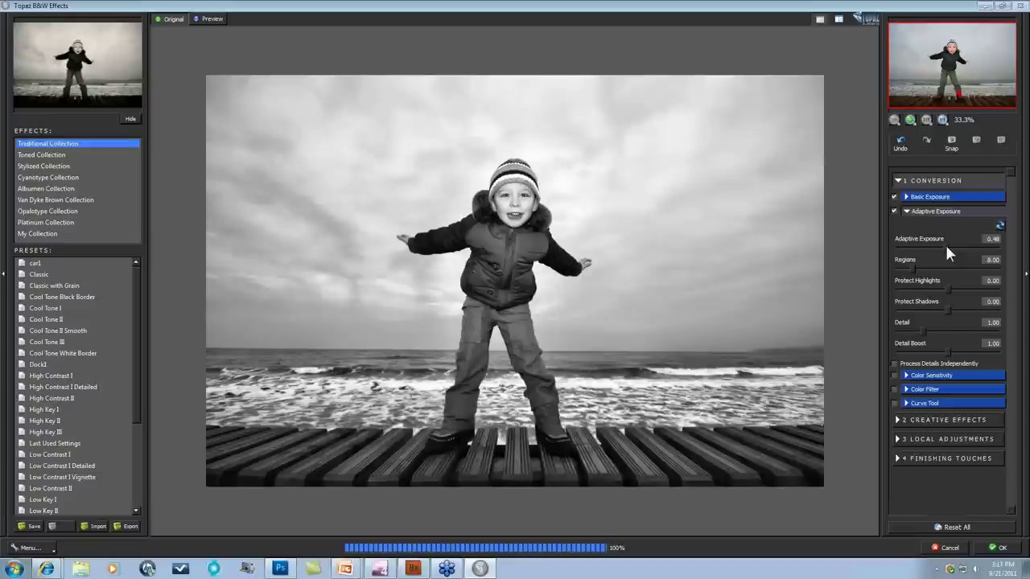
{"action": "left_click_drag", "start_coordinate": [947, 249], "coordinate": [958, 249]}
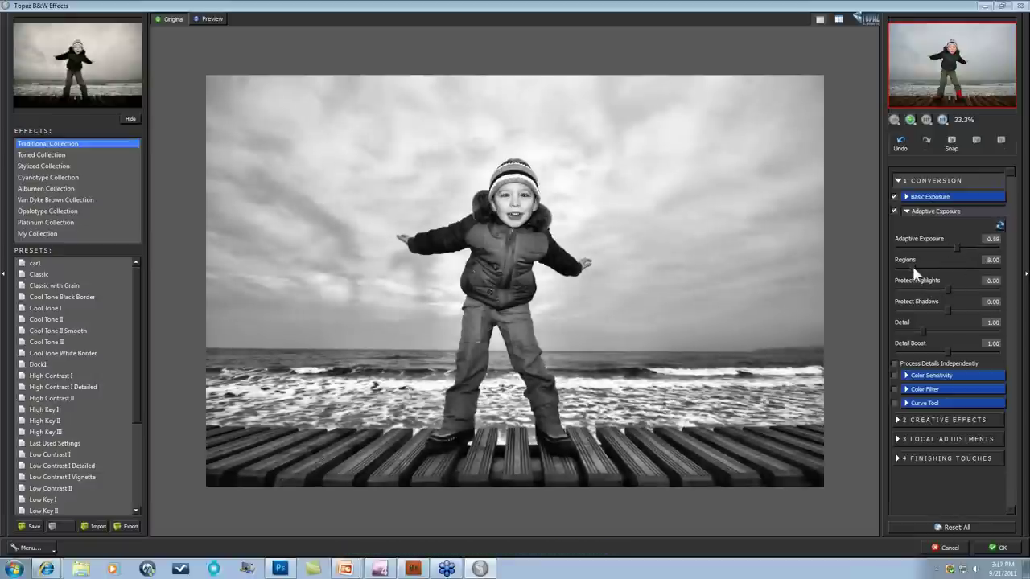
{"action": "left_click_drag", "start_coordinate": [929, 272], "coordinate": [945, 272]}
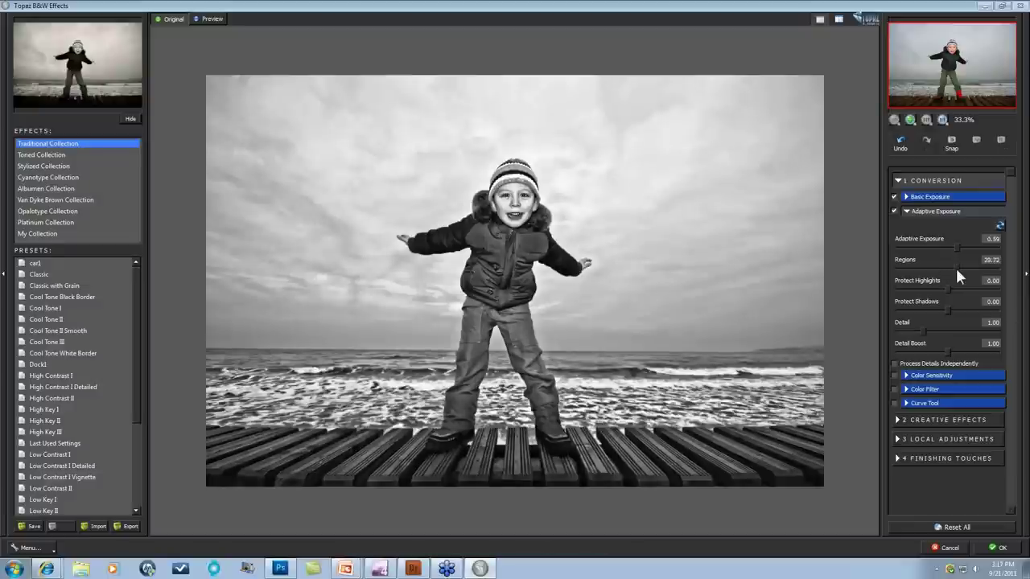
{"action": "left_click_drag", "start_coordinate": [957, 275], "coordinate": [961, 275]}
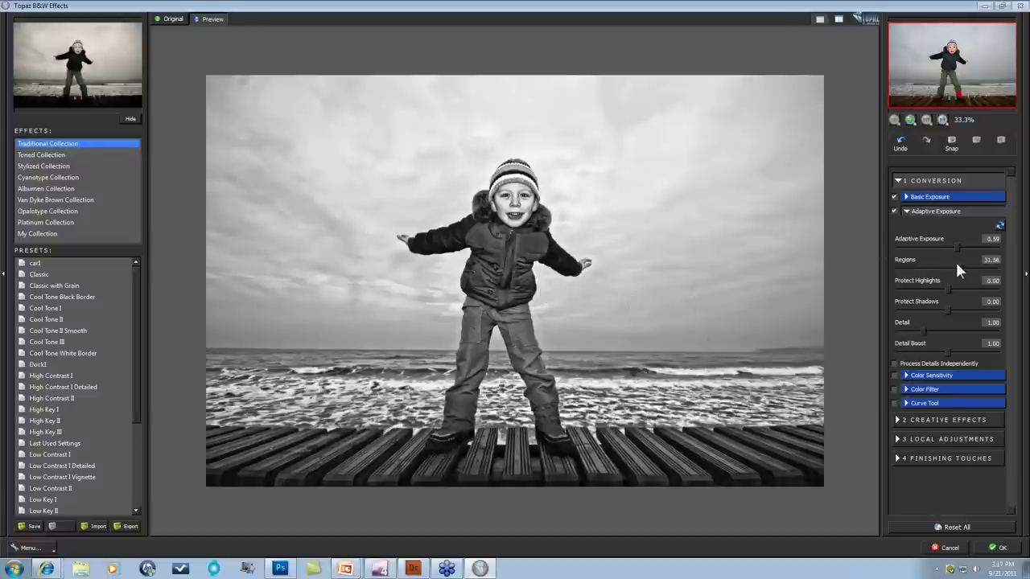
{"action": "left_click_drag", "start_coordinate": [958, 266], "coordinate": [933, 249]}
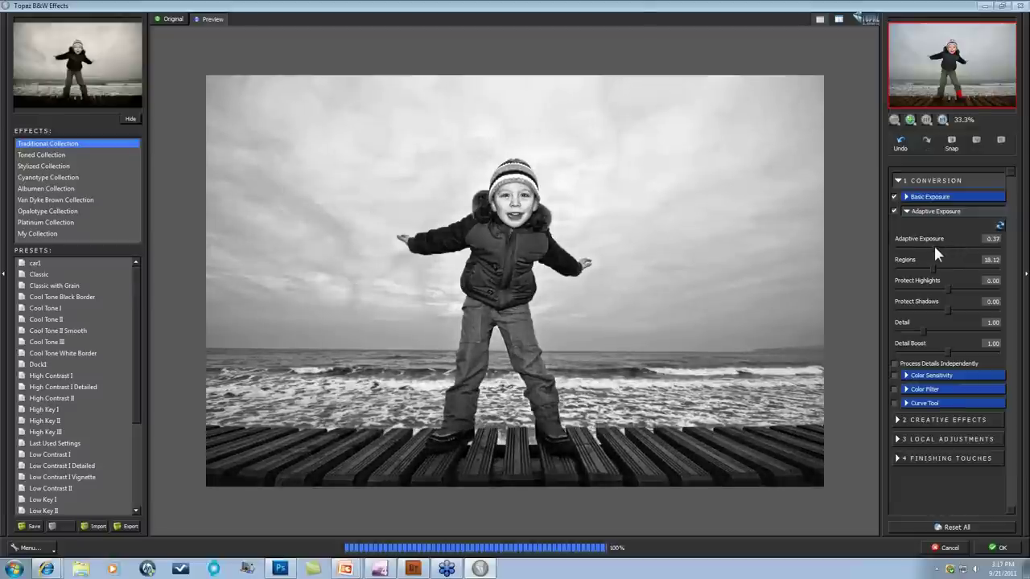
{"action": "left_click", "coordinate": [936, 248]}
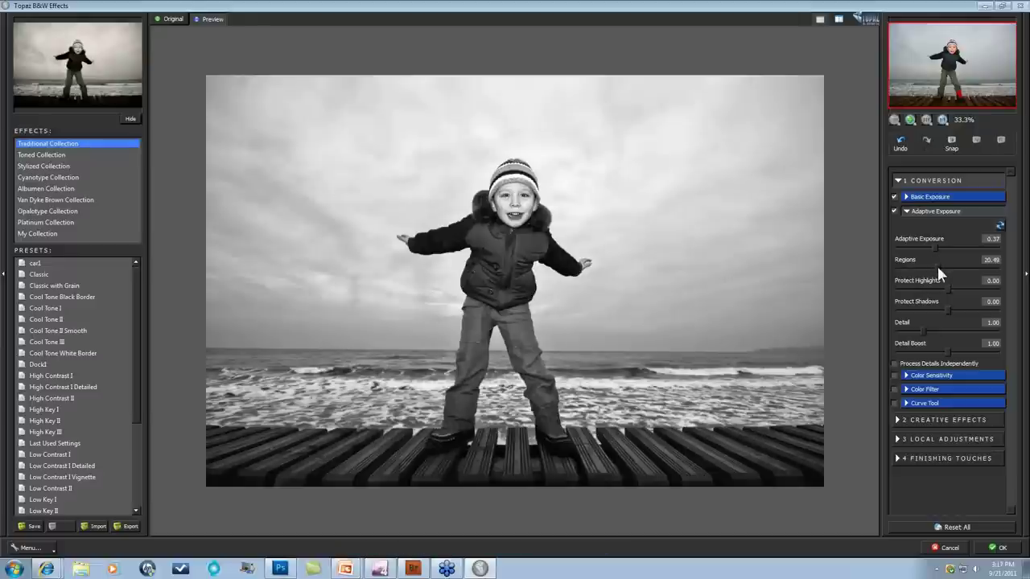
{"action": "left_click", "coordinate": [942, 268]}
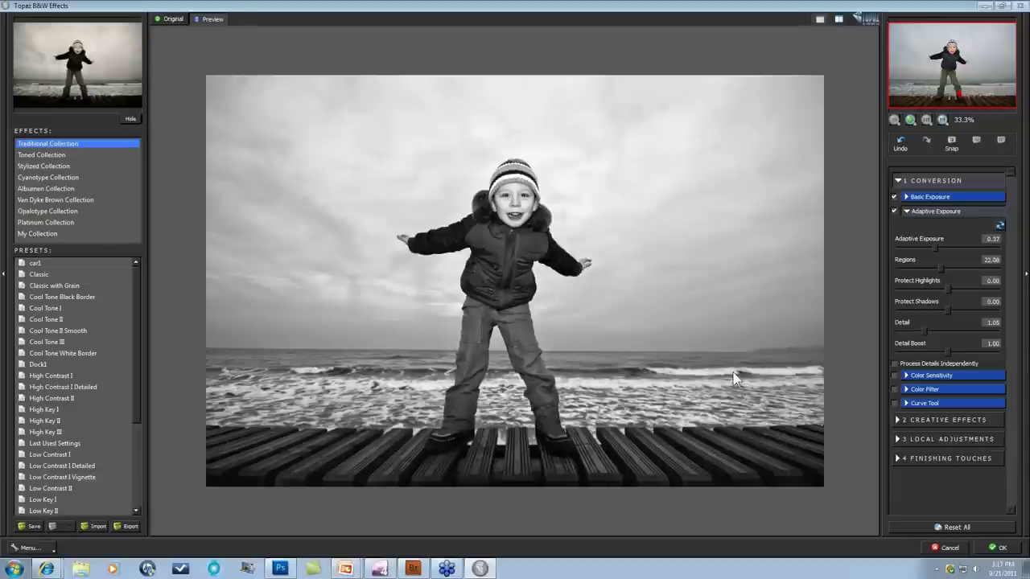
Set Detail Boost to 1.04 and enable Process Details Independently, comparing the boy's jacket at 100% with and without the option.
{"action": "left_click", "coordinate": [947, 352]}
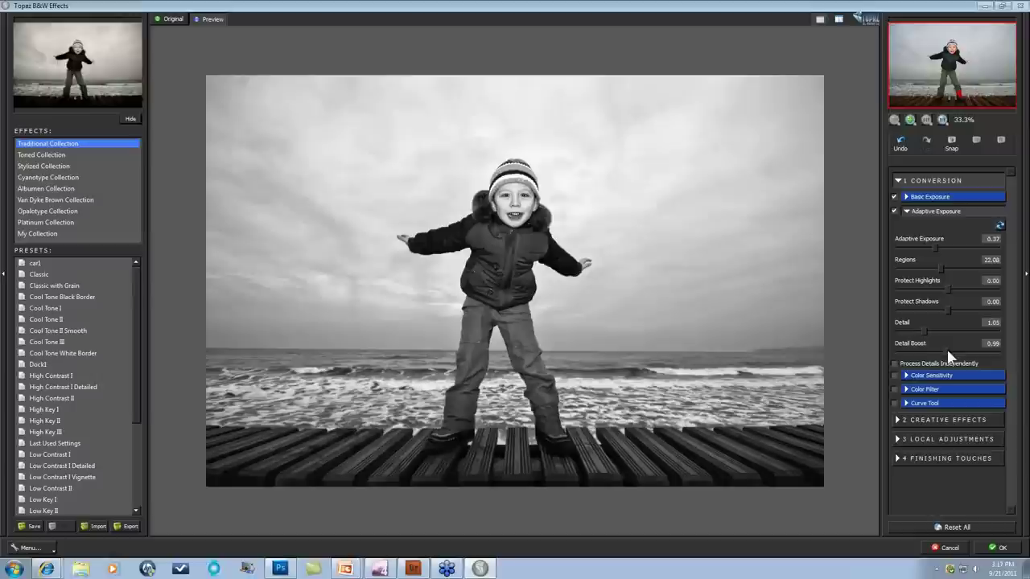
{"action": "left_click", "coordinate": [943, 119]}
{"action": "left_click_drag", "start_coordinate": [958, 80], "coordinate": [956, 68]}
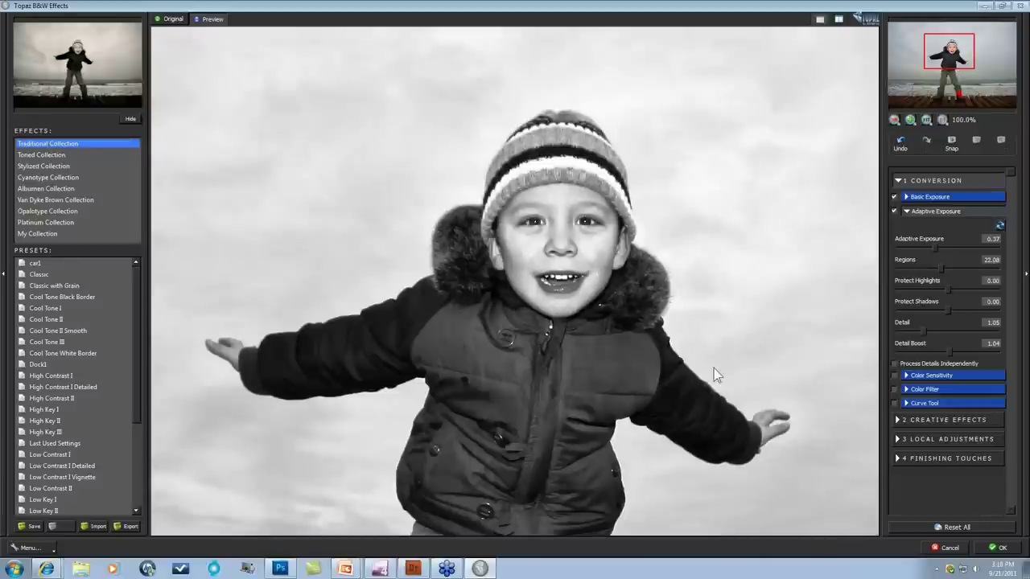
{"action": "left_click", "coordinate": [896, 365]}
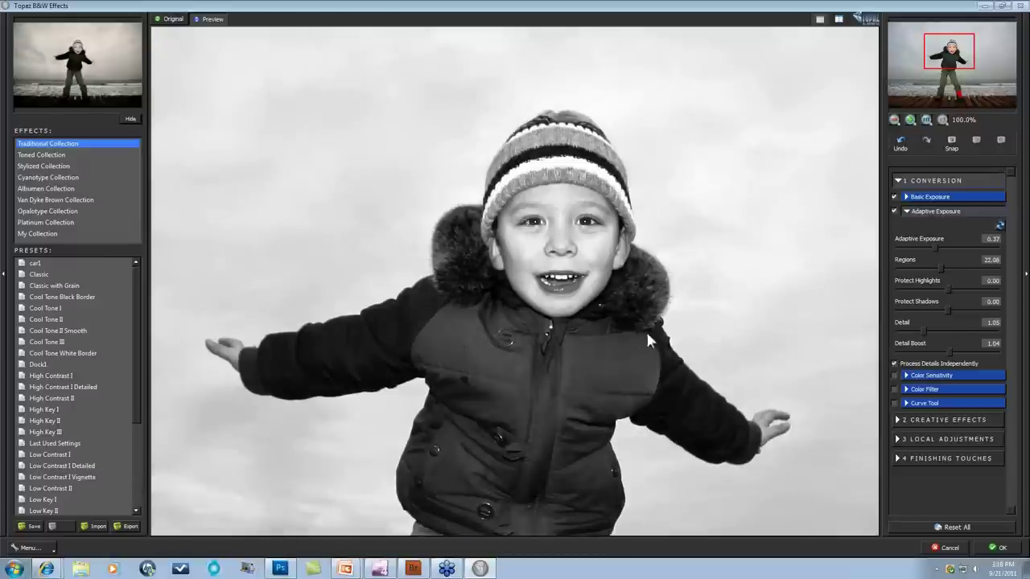
{"action": "left_click", "coordinate": [895, 365]}
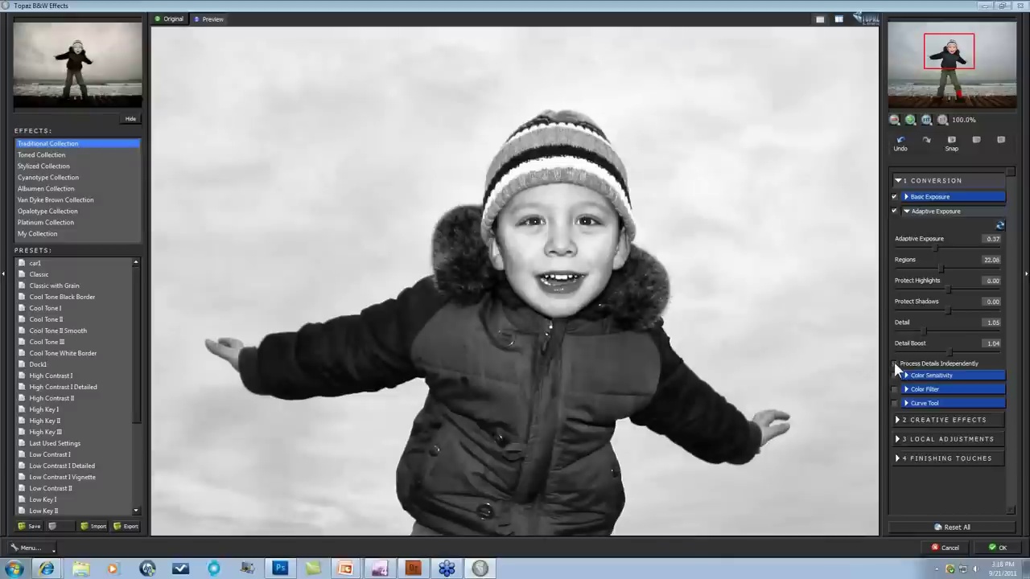
{"action": "left_click", "coordinate": [896, 366]}
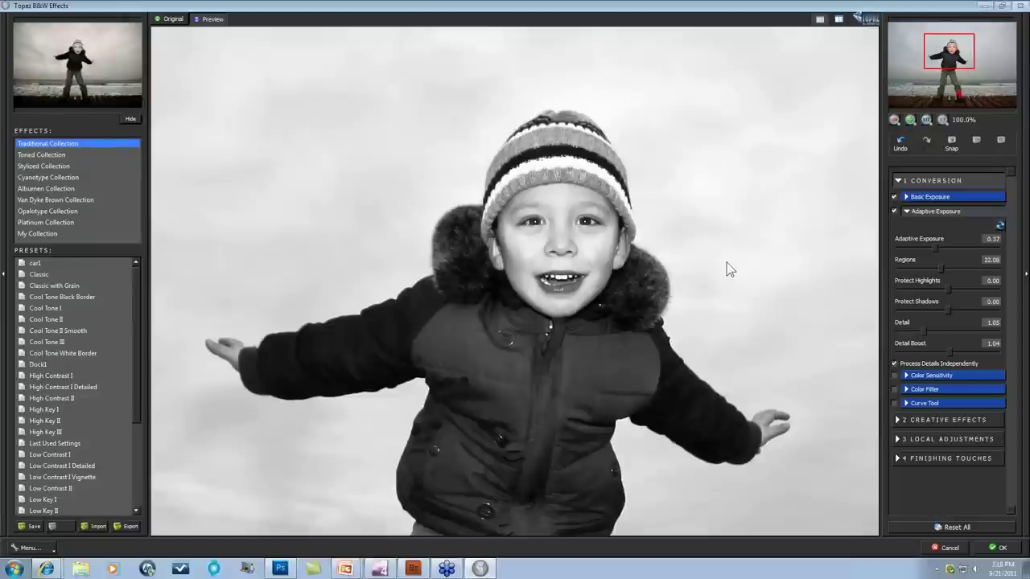
Compare the photo with and without Adaptive Exposure, both close up at 100% and with the whole image in view.
{"action": "left_click", "coordinate": [894, 210]}
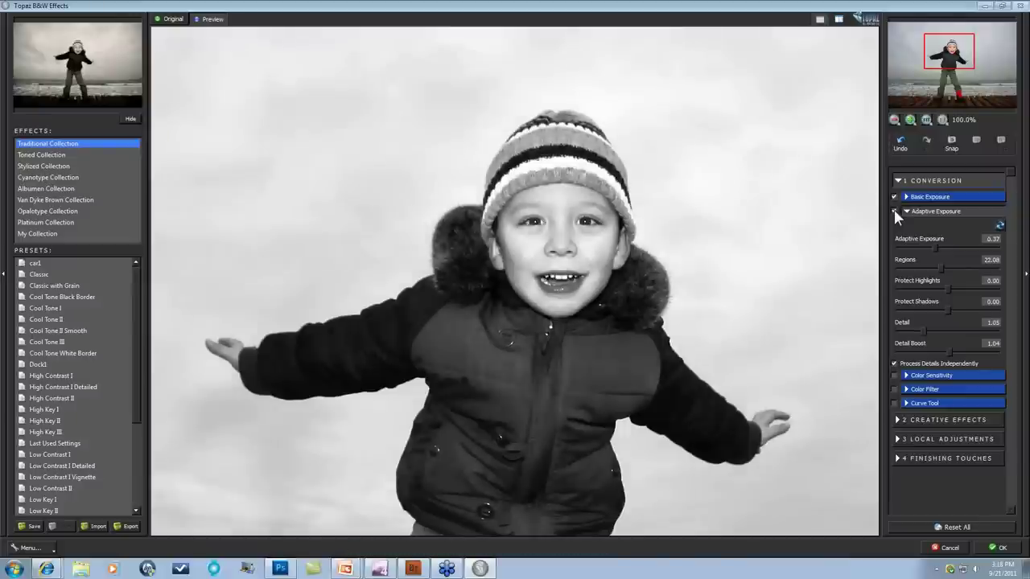
{"action": "left_click", "coordinate": [894, 211]}
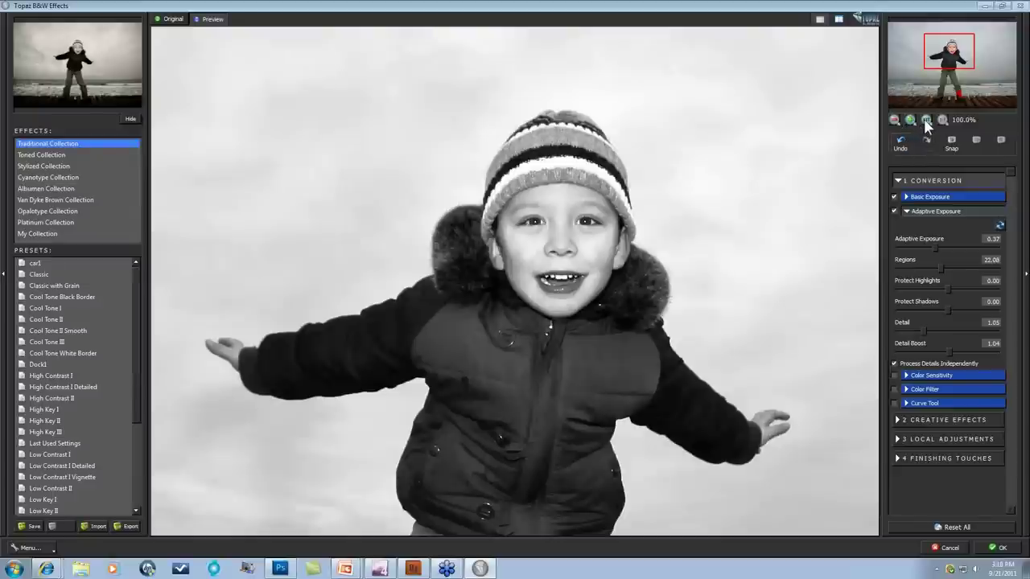
{"action": "left_click", "coordinate": [926, 120]}
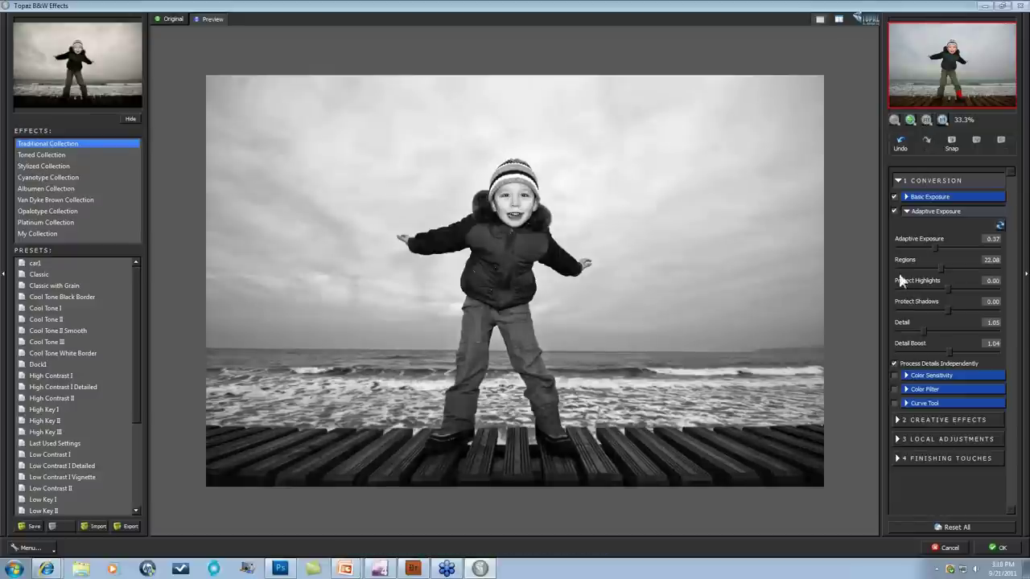
{"action": "left_click", "coordinate": [895, 212]}
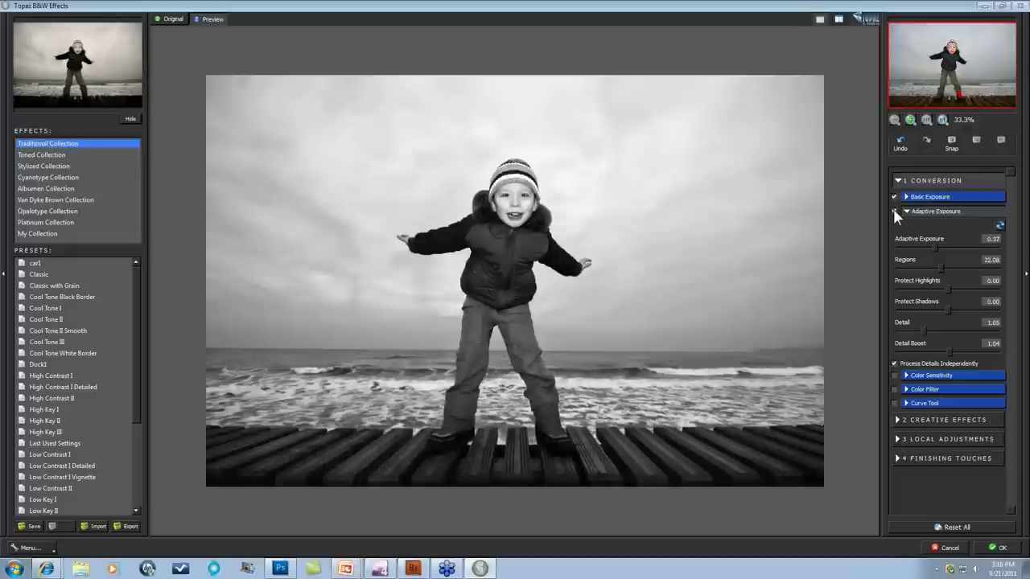
{"action": "left_click", "coordinate": [936, 248]}
{"action": "left_click", "coordinate": [935, 249]}
In Color Sensitivity, set Red to 0.01 and darken the sky with Blue at -0.30 and Cyan at -0.33.
{"action": "left_click", "coordinate": [907, 375]}
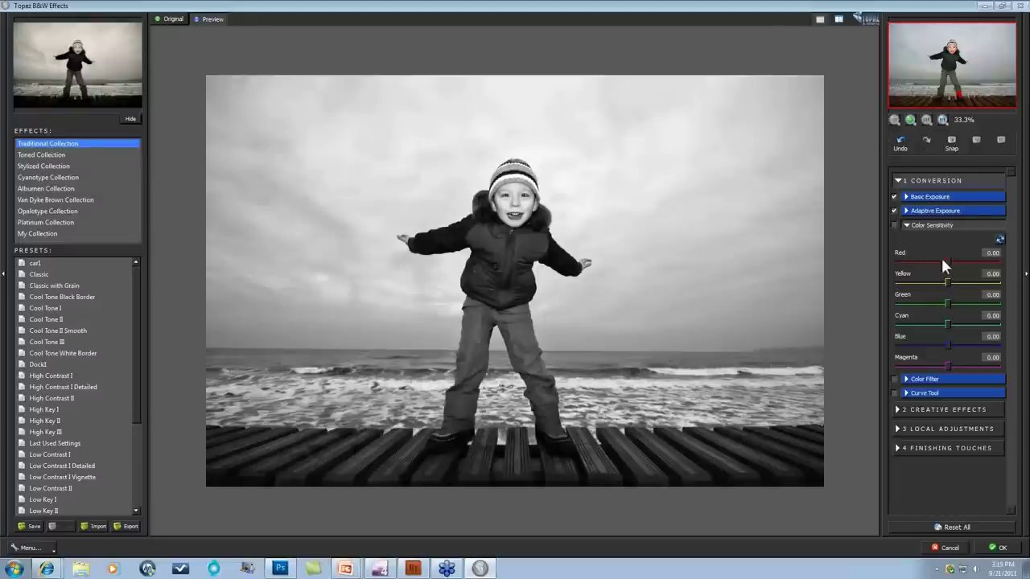
{"action": "left_click_drag", "start_coordinate": [946, 262], "coordinate": [940, 261]}
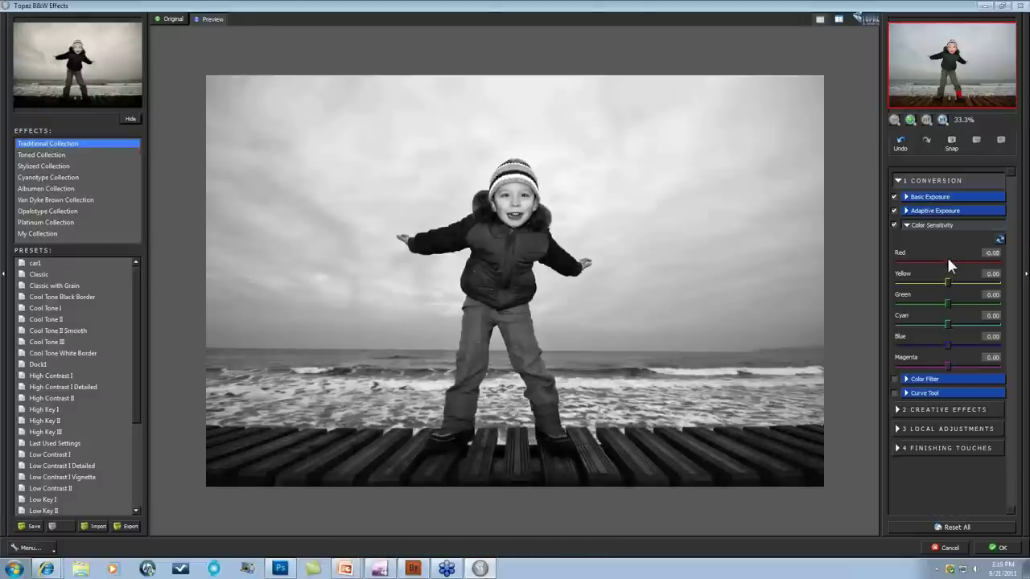
{"action": "left_click_drag", "start_coordinate": [948, 259], "coordinate": [948, 261]}
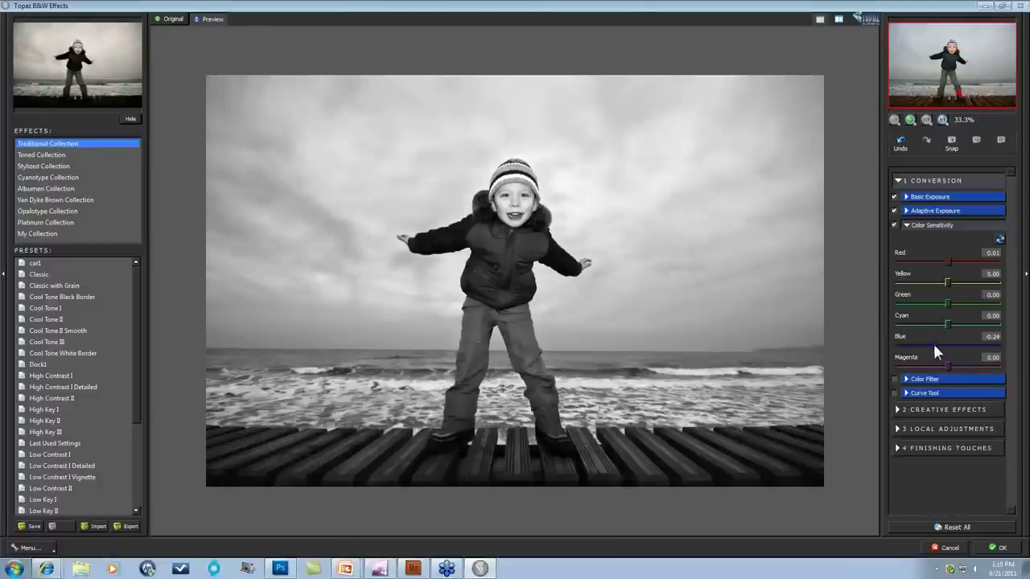
{"action": "left_click_drag", "start_coordinate": [933, 347], "coordinate": [933, 347]}
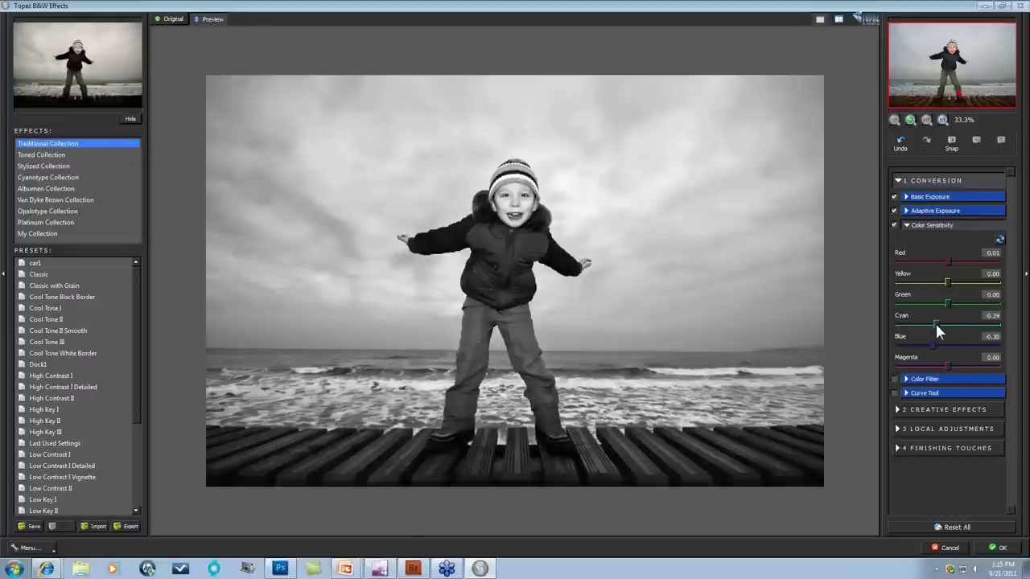
{"action": "mouse_move", "coordinate": [935, 321]}
{"action": "left_mouse_down"}
{"action": "mouse_move", "coordinate": [916, 321]}
{"action": "mouse_move", "coordinate": [928, 322]}
{"action": "left_mouse_up"}
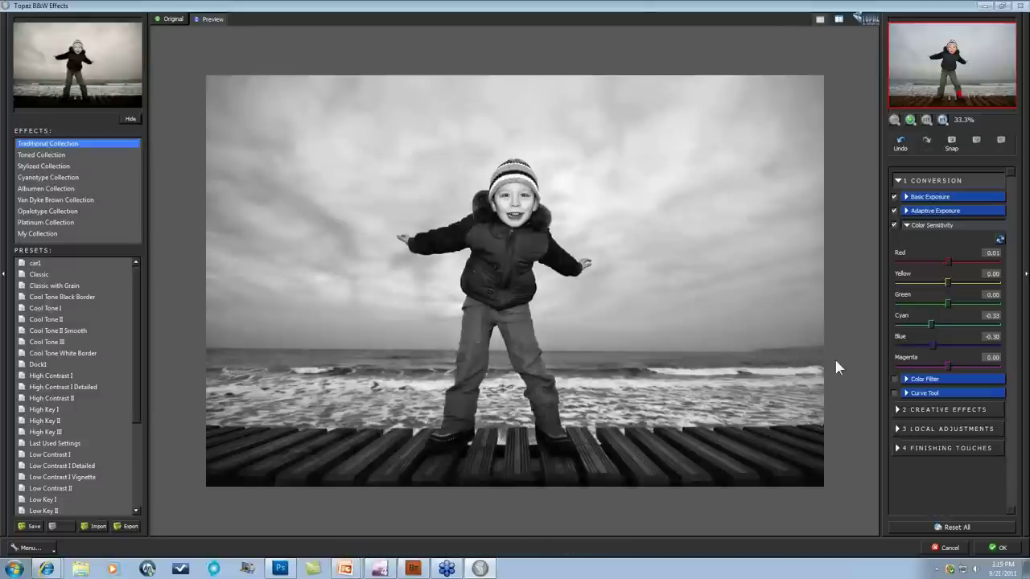
Compare the sky with and without the Color Sensitivity adjustments, leaving them enabled.
{"action": "left_click", "coordinate": [894, 224]}
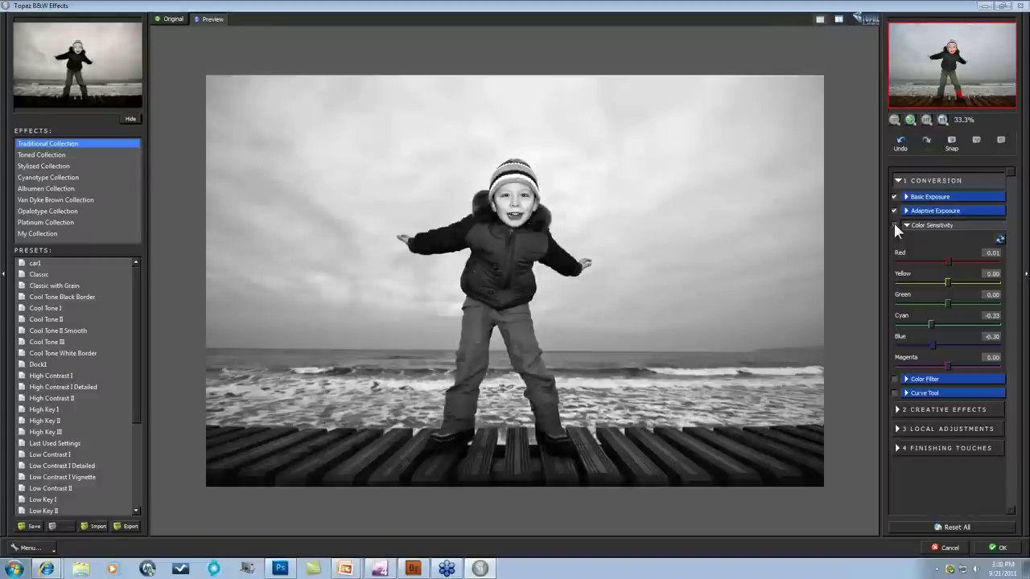
{"action": "left_click", "coordinate": [894, 224]}
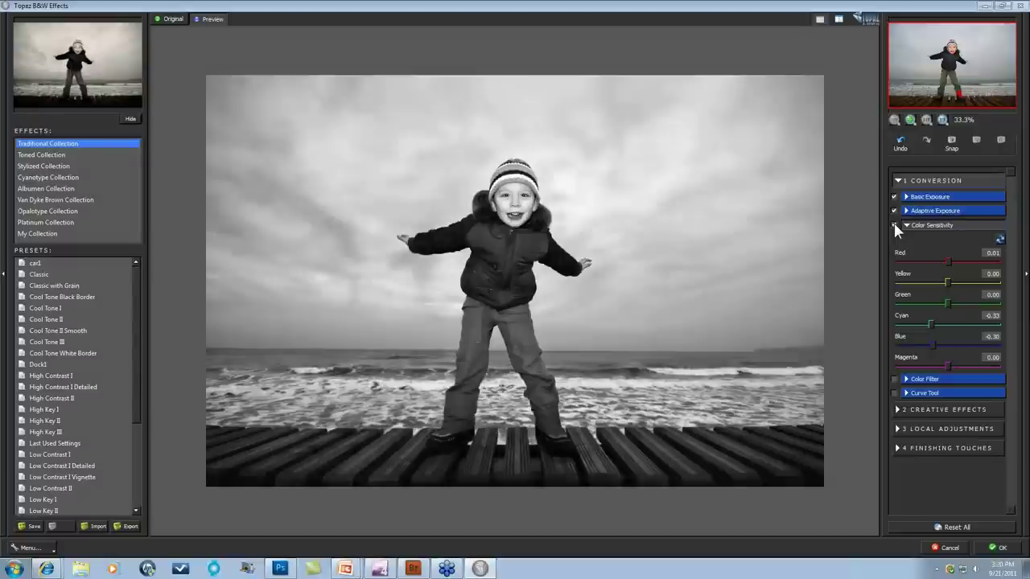
{"action": "left_click", "coordinate": [894, 225]}
{"action": "left_click", "coordinate": [894, 224]}
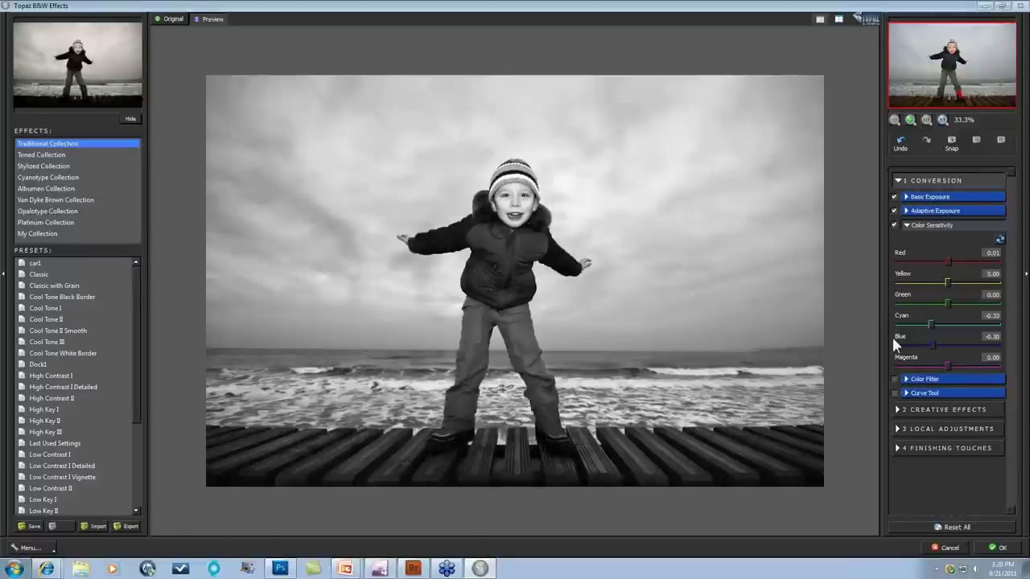
Try the Color Filter at Hue 0.00 and at Hue 321.2 with Strength 0.41, and leave the filter disabled.
{"action": "left_click", "coordinate": [907, 379]}
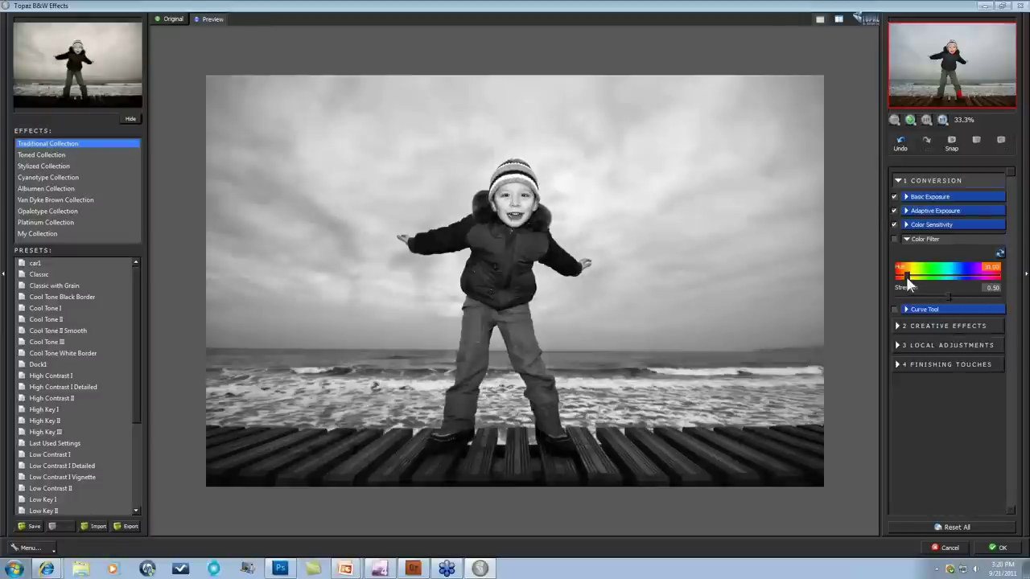
{"action": "left_click_drag", "start_coordinate": [905, 276], "coordinate": [898, 275]}
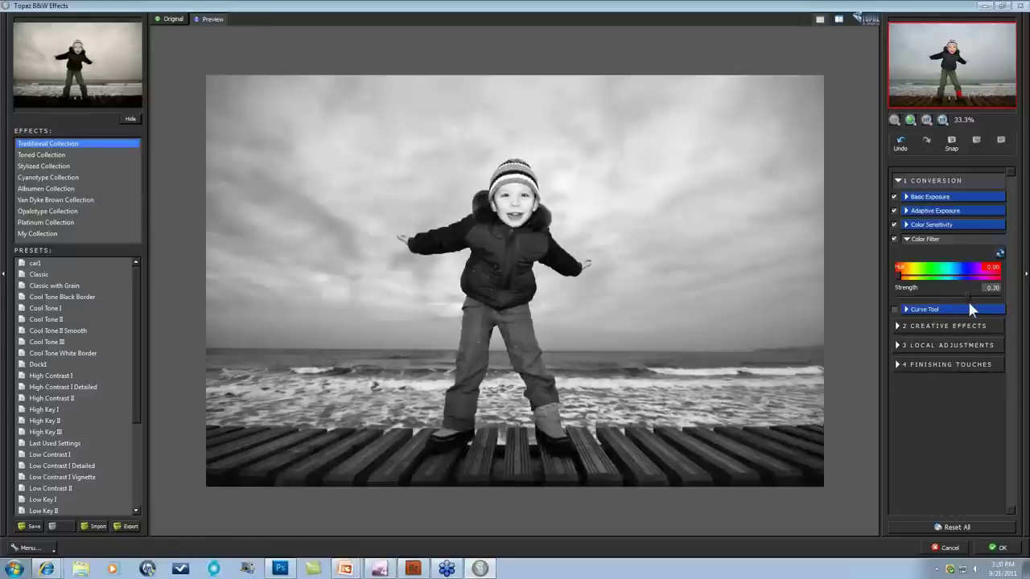
{"action": "mouse_move", "coordinate": [969, 298]}
{"action": "left_mouse_down"}
{"action": "mouse_move", "coordinate": [945, 297]}
{"action": "mouse_move", "coordinate": [986, 298]}
{"action": "left_mouse_up"}
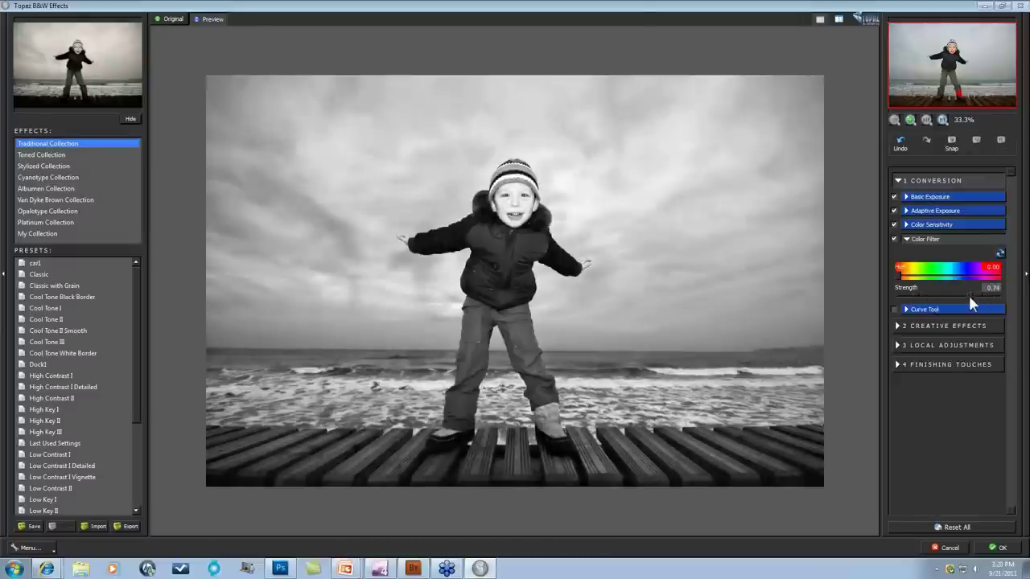
{"action": "left_click_drag", "start_coordinate": [968, 294], "coordinate": [987, 281]}
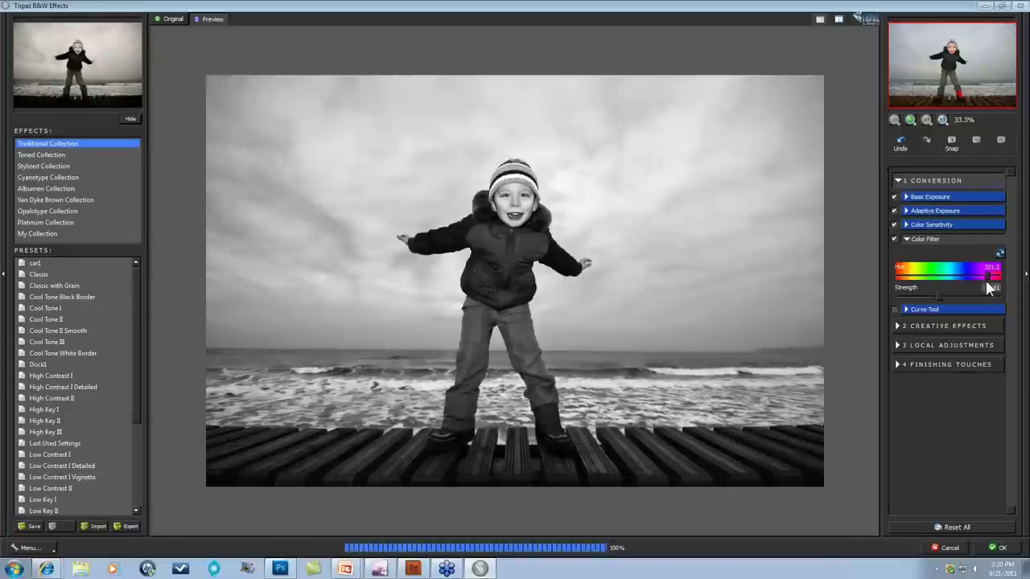
{"action": "left_click", "coordinate": [893, 239]}
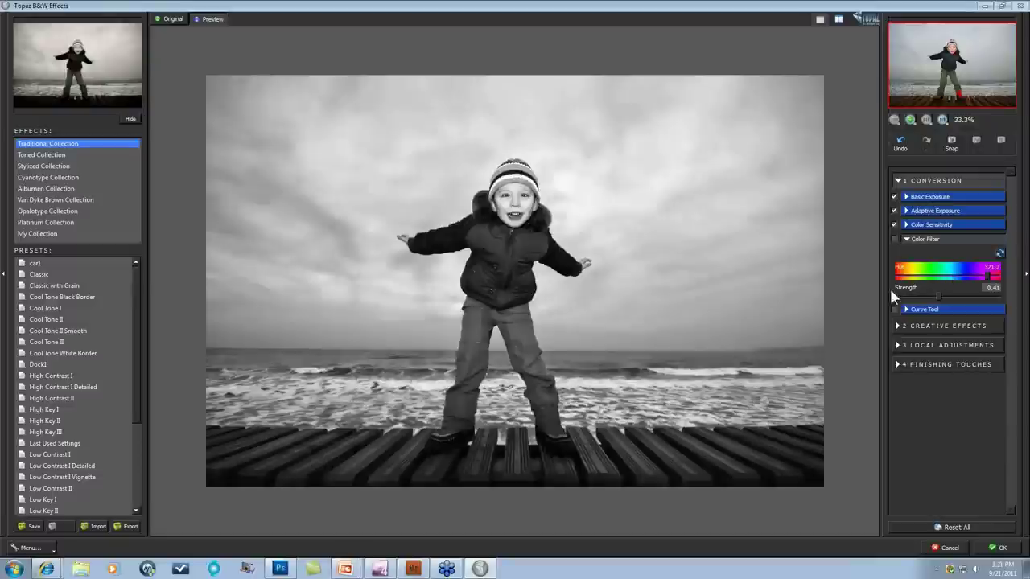
Apply the Light Contrast curve to the photo with the Curve Tool.
{"action": "left_click", "coordinate": [905, 309]}
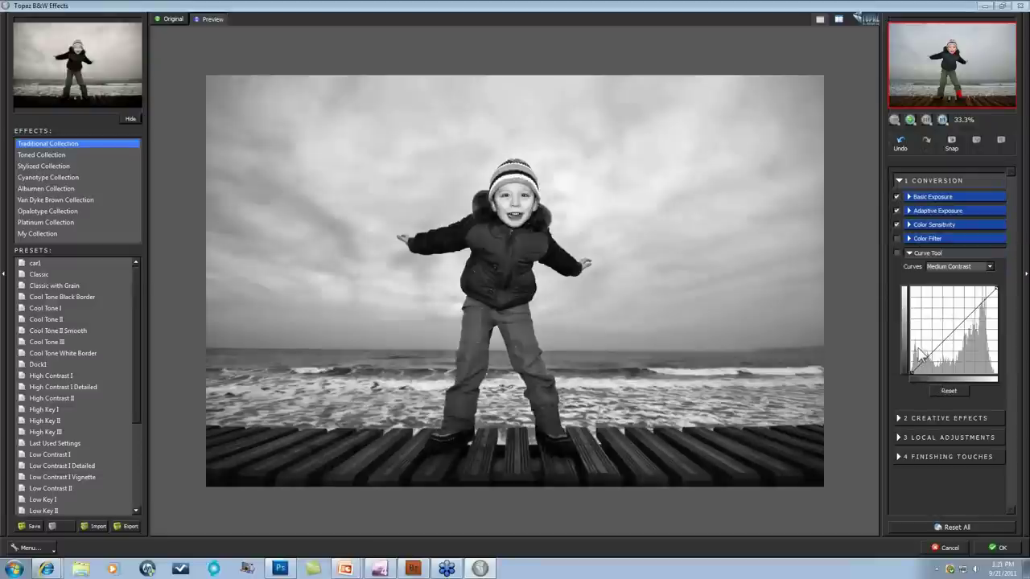
{"action": "left_click_drag", "start_coordinate": [921, 356], "coordinate": [958, 375]}
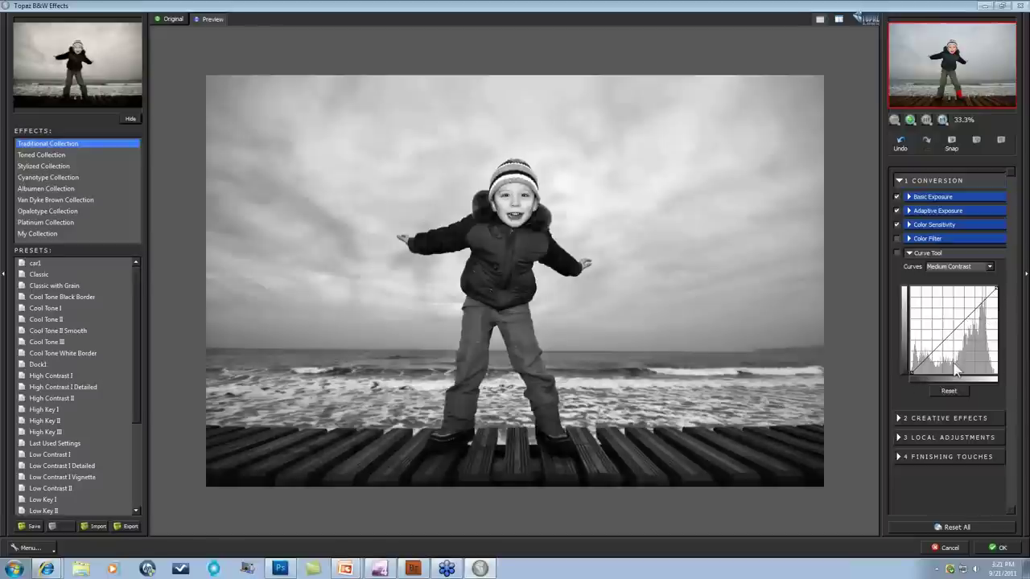
{"action": "left_click", "coordinate": [989, 267]}
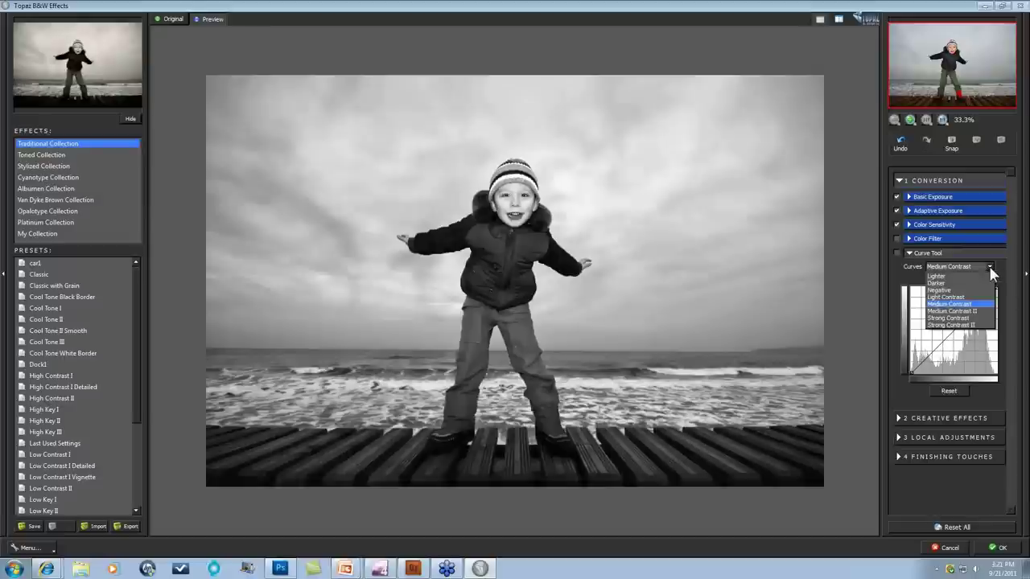
{"action": "left_click", "coordinate": [947, 297]}
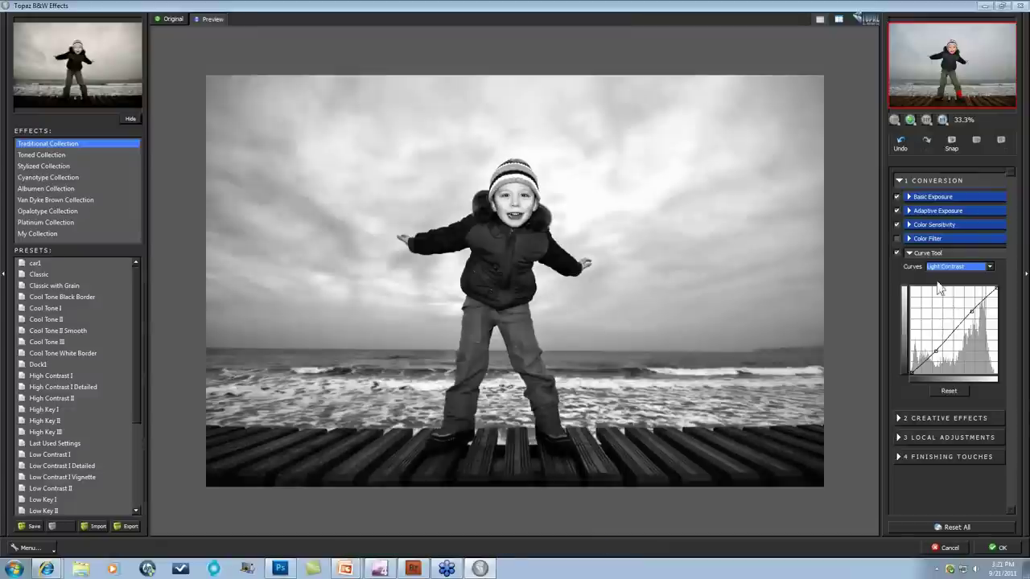
Compare the photo with and without the Light Contrast curve, leaving the Curve Tool enabled.
{"action": "left_click", "coordinate": [897, 253]}
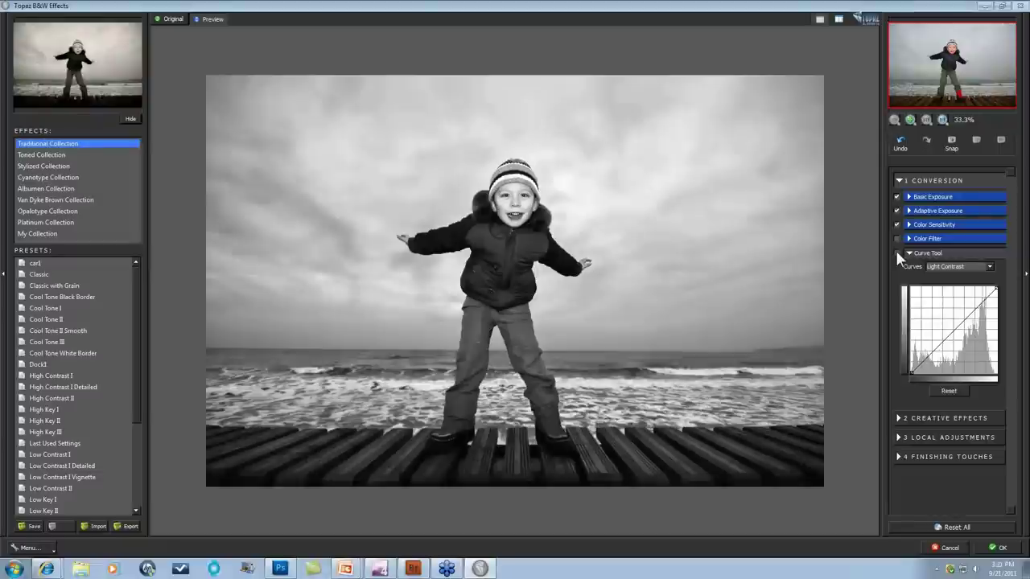
{"action": "left_click", "coordinate": [896, 252]}
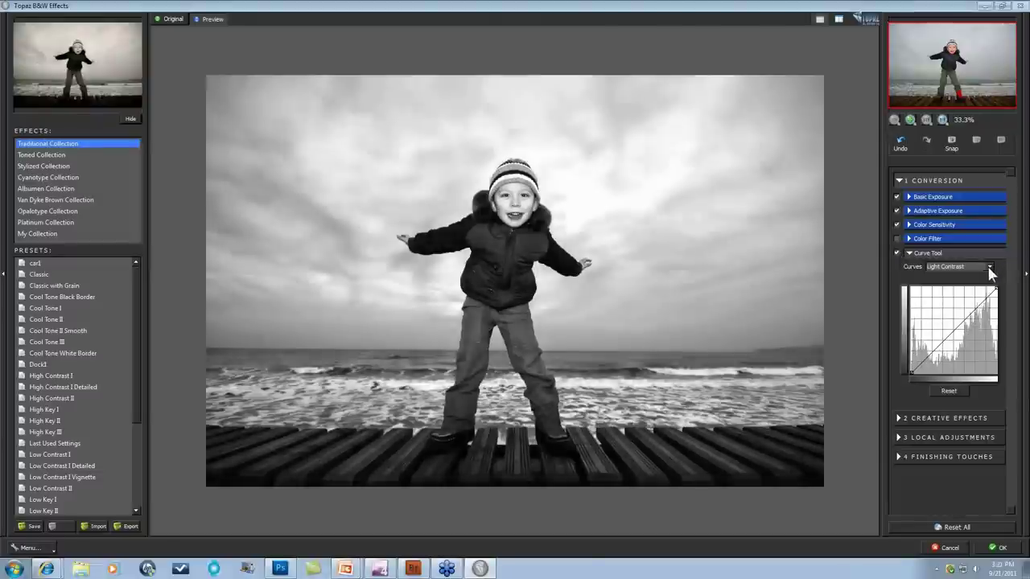
{"action": "left_click", "coordinate": [897, 253]}
{"action": "left_click", "coordinate": [896, 253]}
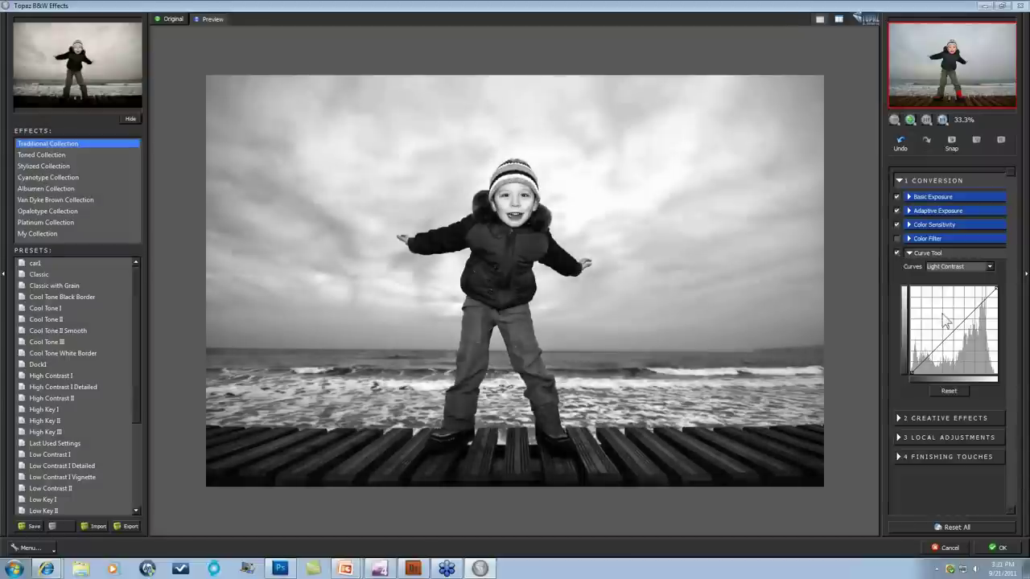
Look through the Creative Effects, Local Adjustments and Finishing Touches options, and examine the brush settings of the local adjustment types.
{"action": "left_click", "coordinate": [901, 418]}
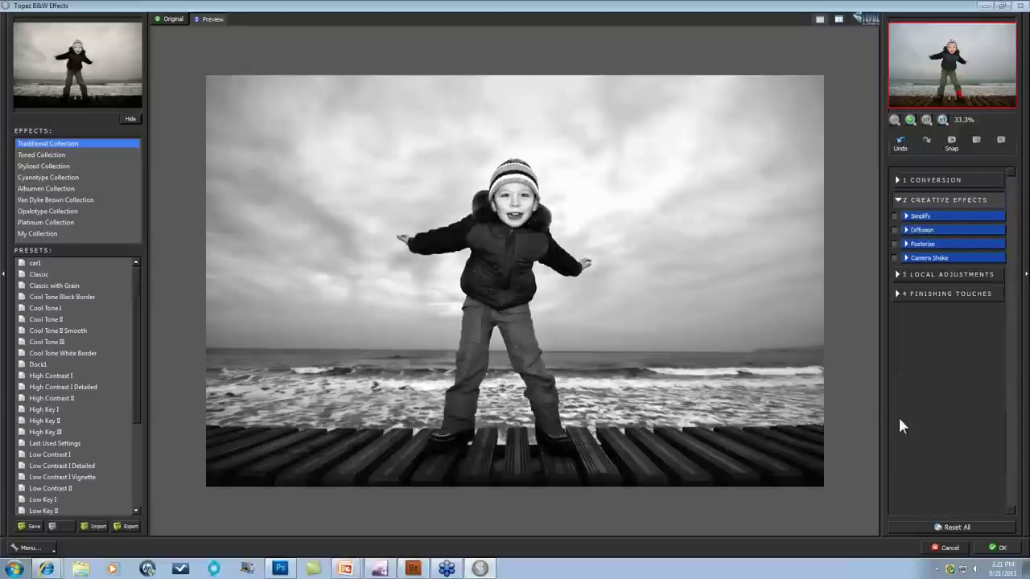
{"action": "left_click", "coordinate": [900, 275]}
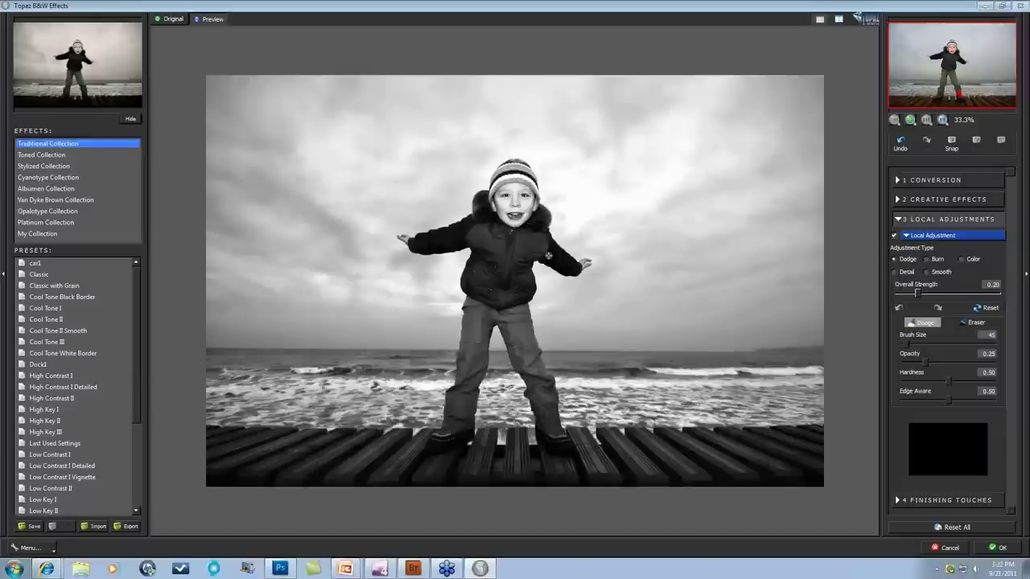
{"action": "left_click", "coordinate": [902, 500]}
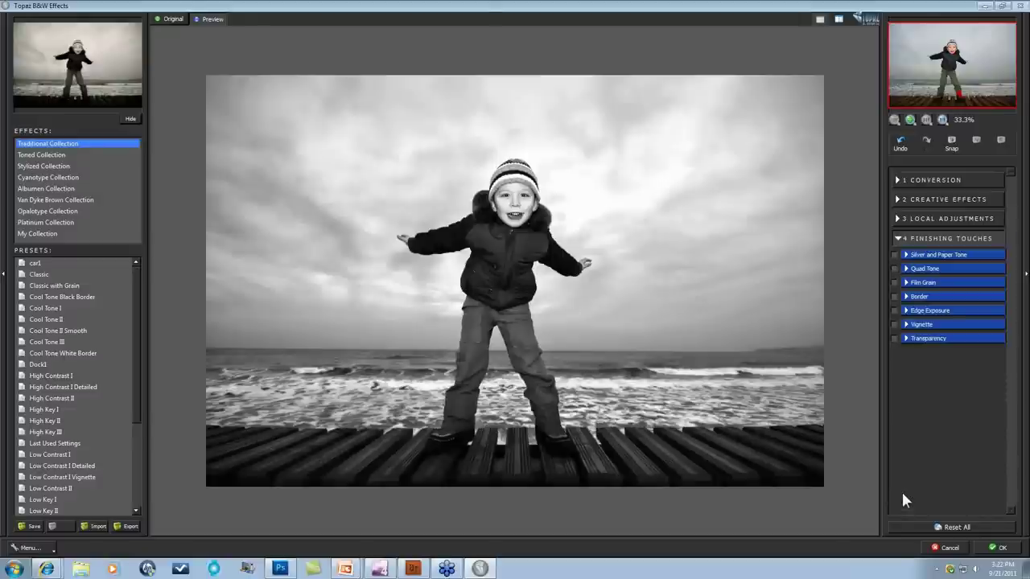
{"action": "left_click", "coordinate": [901, 218]}
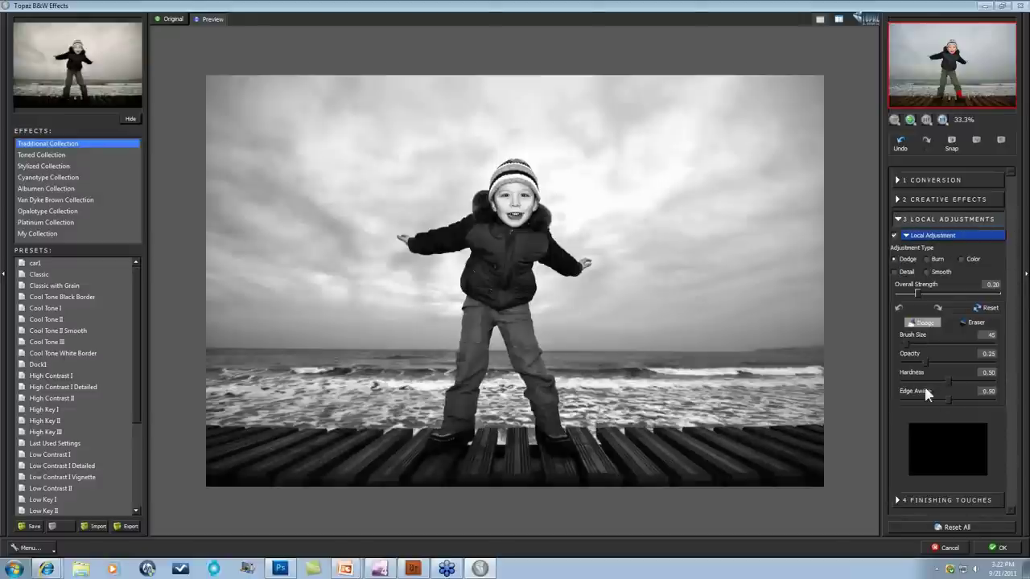
{"action": "left_click", "coordinate": [962, 258]}
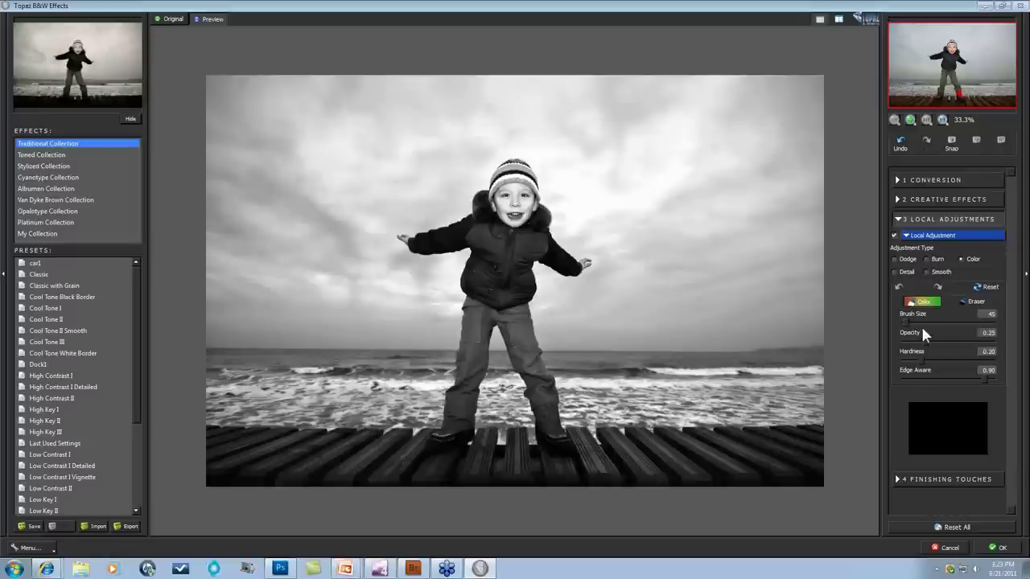
{"action": "left_click", "coordinate": [926, 260]}
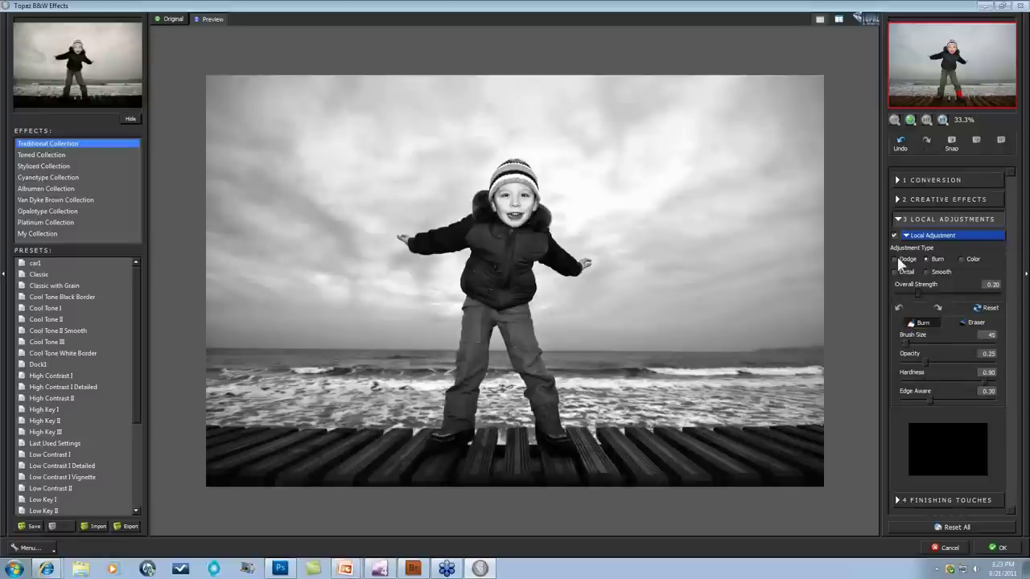
{"action": "left_click", "coordinate": [893, 272]}
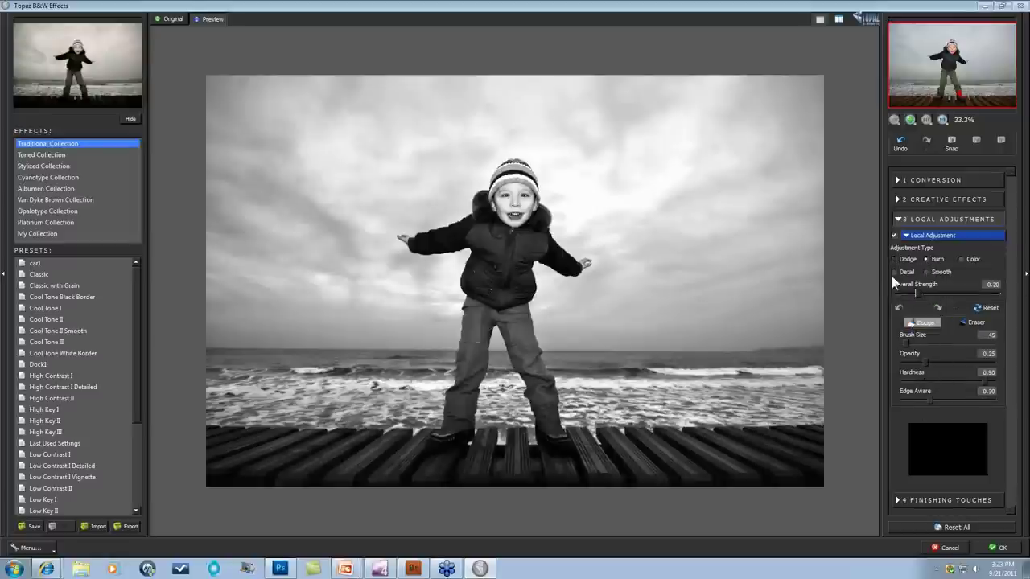
{"action": "left_click", "coordinate": [934, 272]}
Set up the local Color brush with Brush Size 326, Opacity 1.00, Hardness 0.58 and Edge Aware 1.00.
{"action": "left_click", "coordinate": [962, 259]}
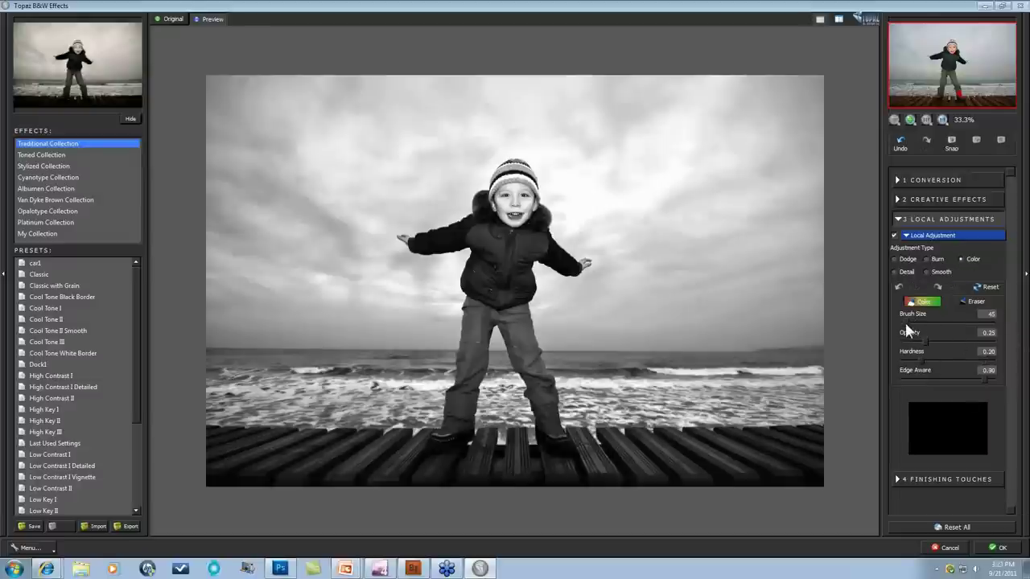
{"action": "mouse_move", "coordinate": [905, 321]}
{"action": "left_mouse_down"}
{"action": "mouse_move", "coordinate": [983, 321]}
{"action": "mouse_move", "coordinate": [932, 323]}
{"action": "left_mouse_up"}
{"action": "left_click_drag", "start_coordinate": [978, 345], "coordinate": [1001, 345]}
{"action": "mouse_move", "coordinate": [921, 364]}
{"action": "left_mouse_down"}
{"action": "mouse_move", "coordinate": [989, 348]}
{"action": "mouse_move", "coordinate": [975, 359]}
{"action": "mouse_move", "coordinate": [920, 356]}
{"action": "mouse_move", "coordinate": [999, 366]}
{"action": "mouse_move", "coordinate": [901, 361]}
{"action": "mouse_move", "coordinate": [954, 363]}
{"action": "left_mouse_up"}
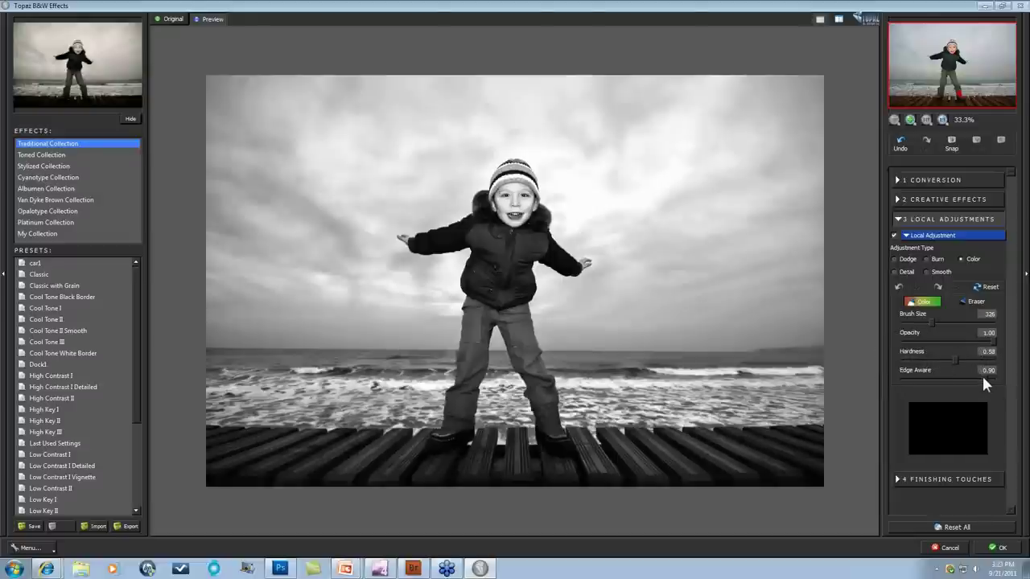
{"action": "left_click_drag", "start_coordinate": [984, 379], "coordinate": [994, 378]}
{"action": "left_click_drag", "start_coordinate": [905, 379], "coordinate": [953, 380]}
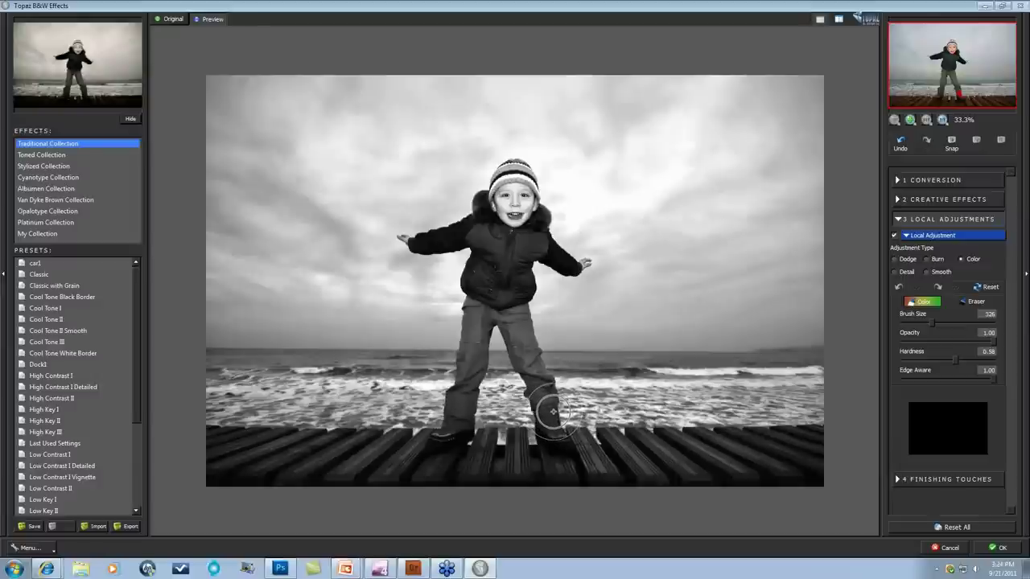
Try painting the original red back into the boy's boot, undo the stroke that spills onto the dock, and disable Local Adjustment.
{"action": "left_click_drag", "start_coordinate": [553, 412], "coordinate": [551, 417]}
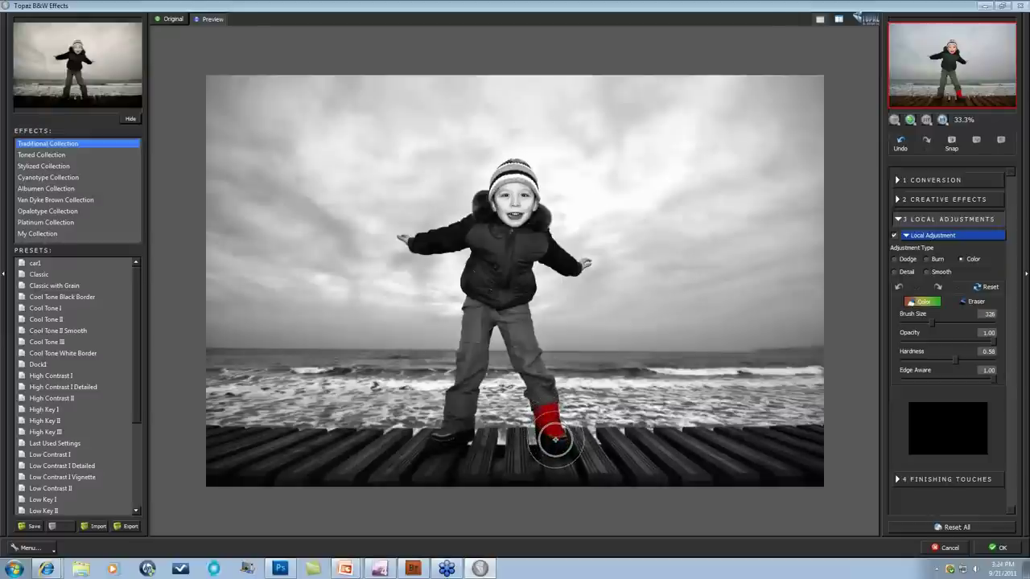
{"action": "left_click_drag", "start_coordinate": [556, 438], "coordinate": [552, 433]}
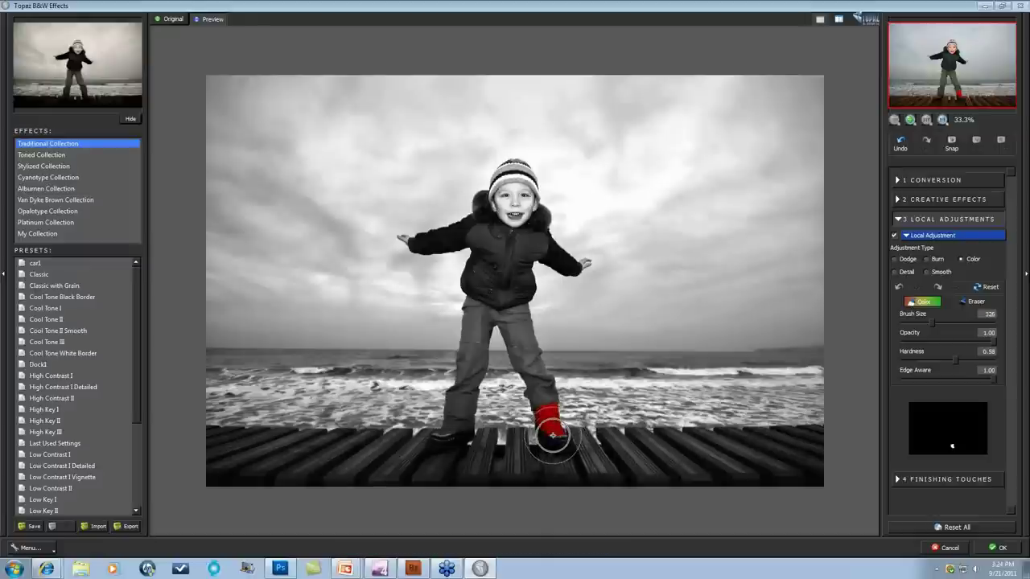
{"action": "mouse_move", "coordinate": [547, 437]}
{"action": "left_mouse_down"}
{"action": "mouse_move", "coordinate": [542, 427]}
{"action": "mouse_move", "coordinate": [565, 441]}
{"action": "left_mouse_up"}
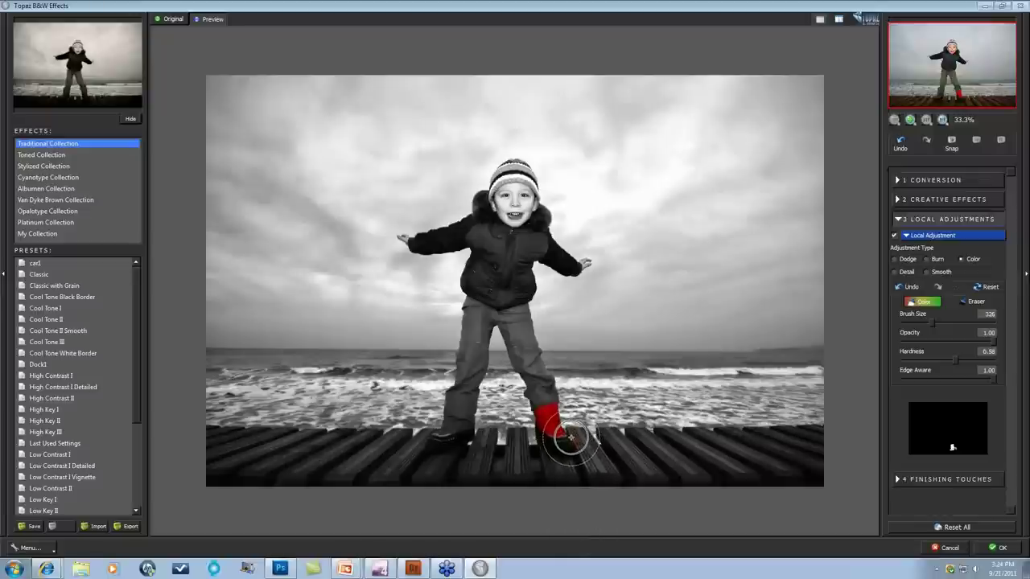
{"action": "left_click", "coordinate": [911, 289]}
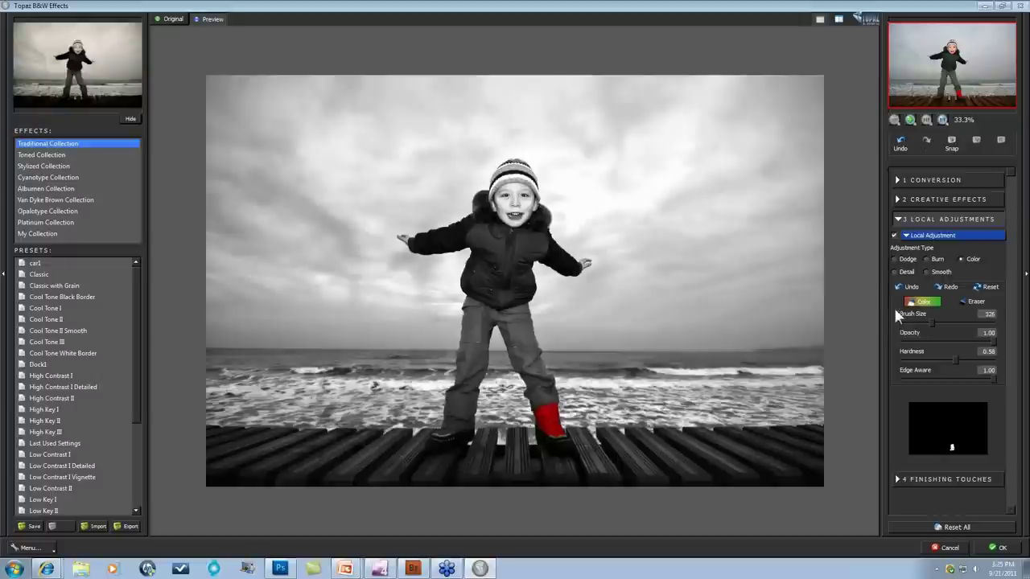
{"action": "left_click", "coordinate": [894, 236]}
In Silver and Paper Tone, set Silver hue 0.00, Paper hue 247.7, Paper Tone Strength 0.48, Balance -0.04 and Tonal Strength 0.06.
{"action": "left_click", "coordinate": [896, 478]}
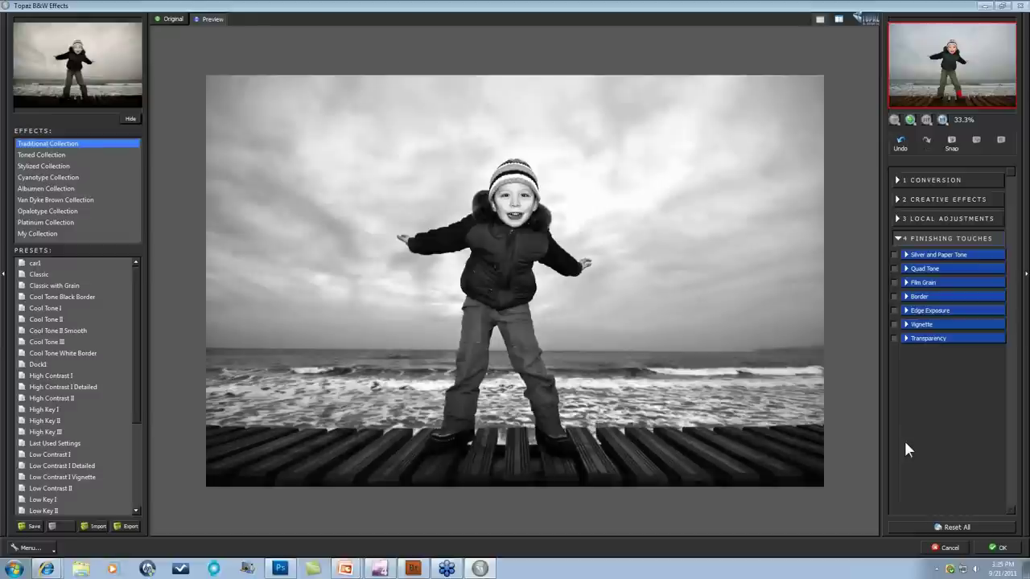
{"action": "left_click", "coordinate": [898, 254]}
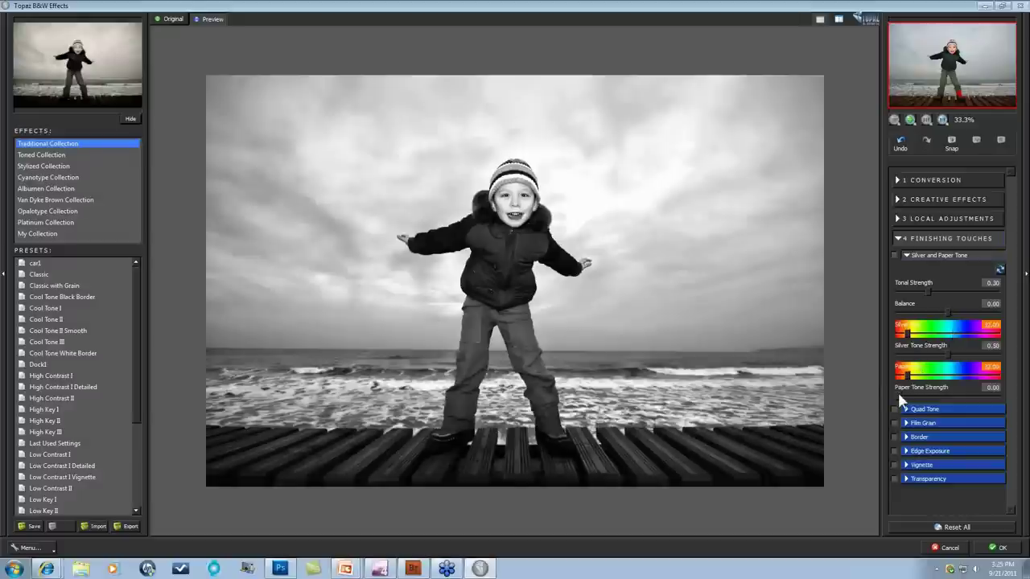
{"action": "left_click_drag", "start_coordinate": [897, 393], "coordinate": [946, 394]}
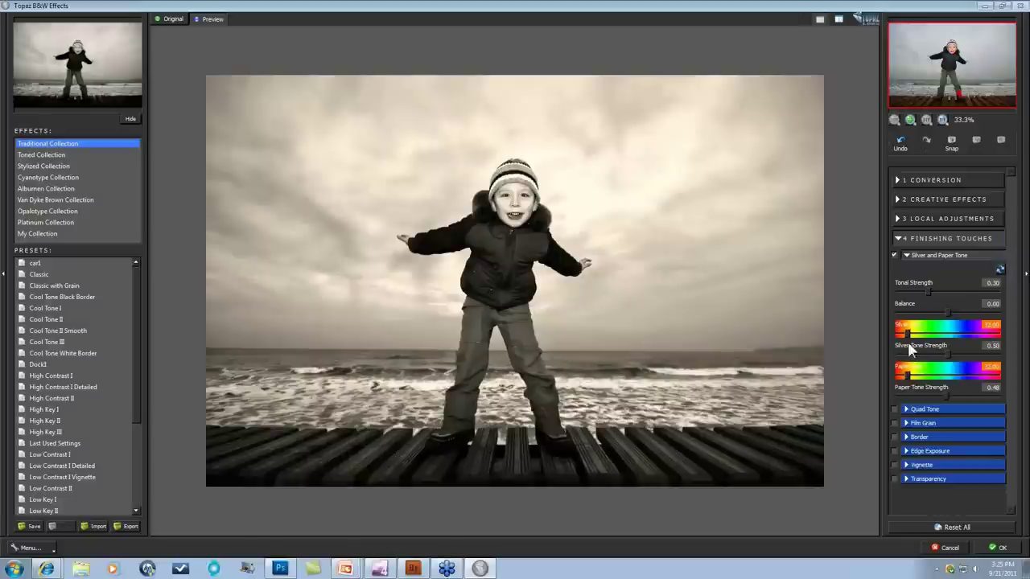
{"action": "left_click_drag", "start_coordinate": [910, 334], "coordinate": [892, 336]}
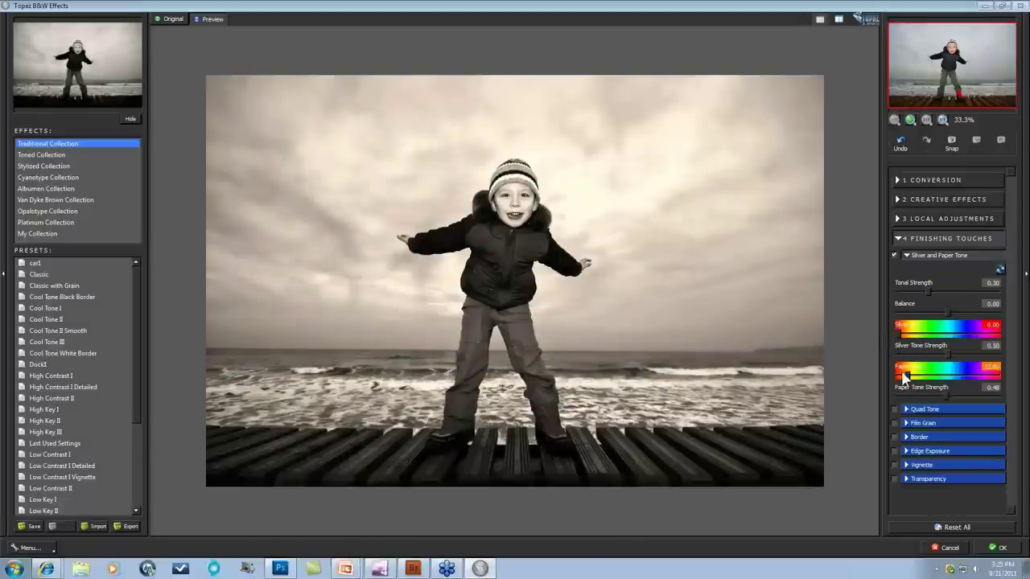
{"action": "left_click_drag", "start_coordinate": [905, 377], "coordinate": [968, 378]}
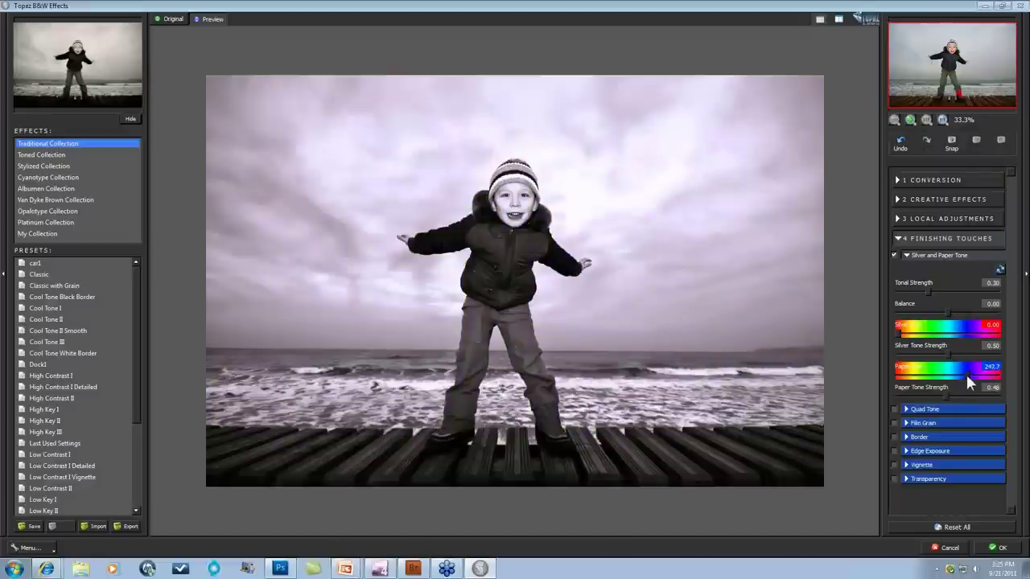
{"action": "left_click_drag", "start_coordinate": [952, 314], "coordinate": [965, 290]}
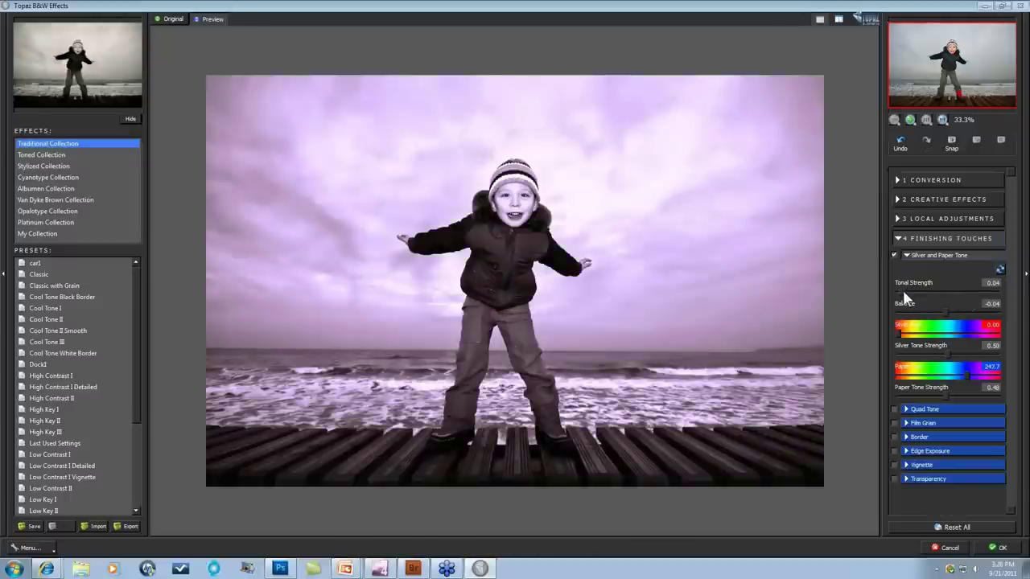
View the photo without Silver and Paper Tone, examine the Quad Tone color regions, and re-enable Silver and Paper Tone.
{"action": "left_click", "coordinate": [894, 256]}
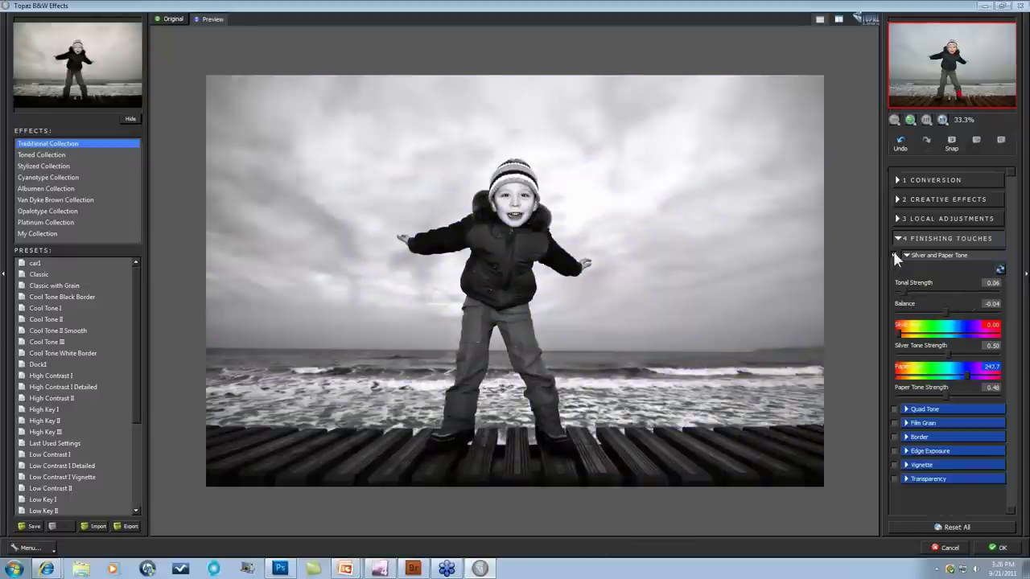
{"action": "left_click", "coordinate": [906, 410]}
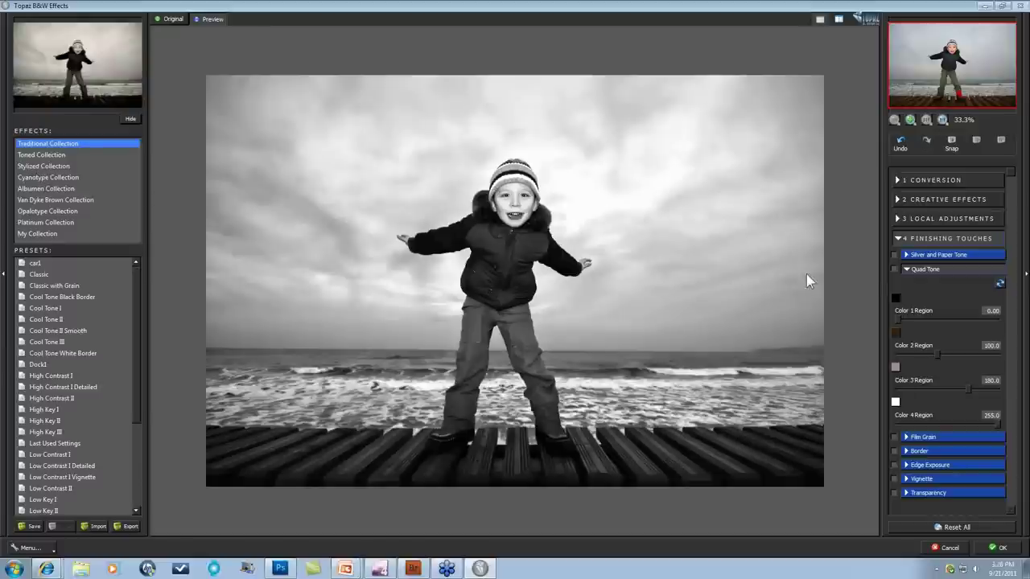
{"action": "left_click", "coordinate": [896, 256]}
{"action": "left_click", "coordinate": [908, 256]}
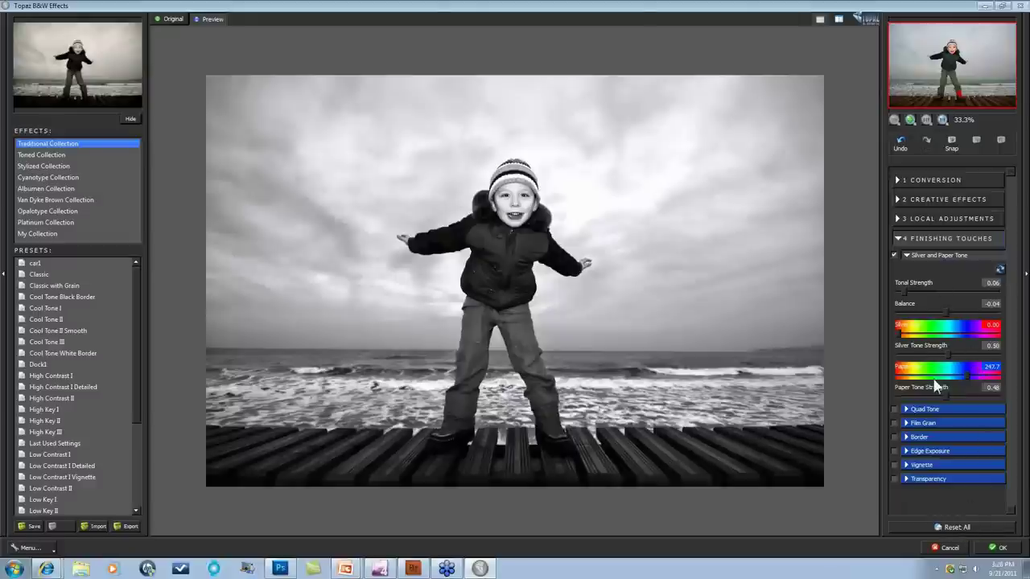
Reset Silver and Paper Tone, set Tonal Strength 0.12, Silver Tone Strength 0.31 and Paper Tone Strength 0.34, and re-enable the effect.
{"action": "left_click", "coordinate": [1000, 270]}
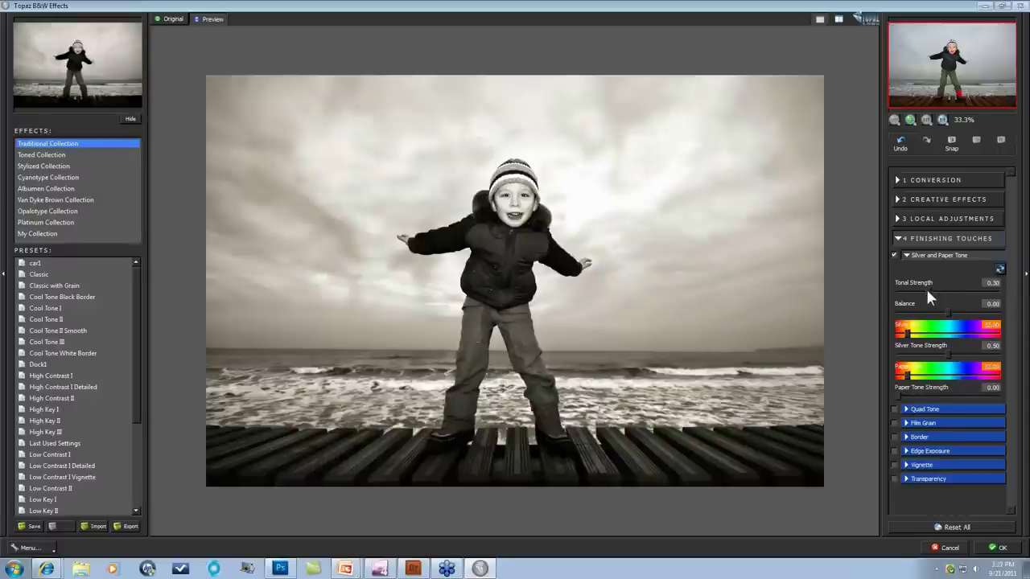
{"action": "left_click_drag", "start_coordinate": [926, 287], "coordinate": [915, 287]}
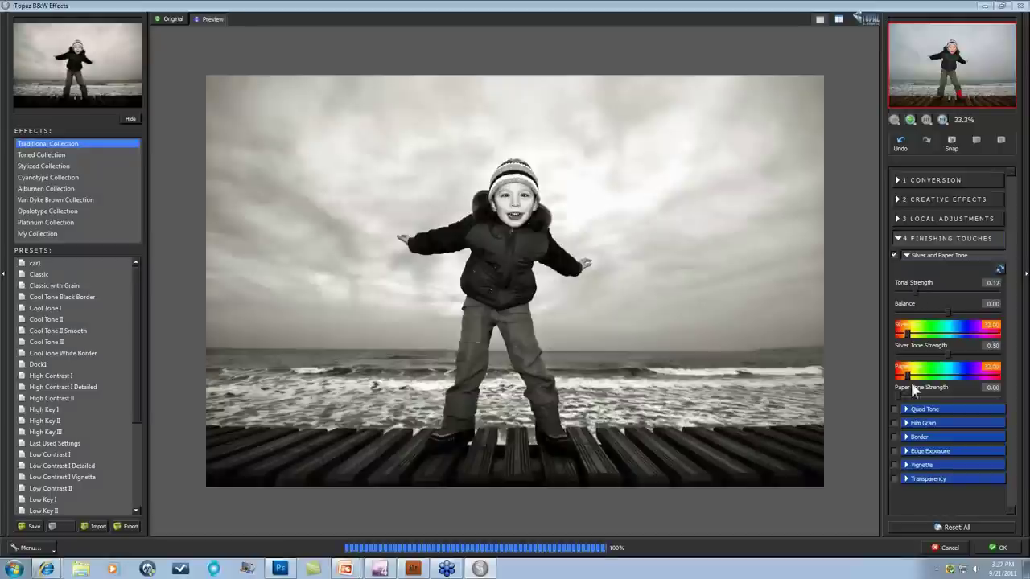
{"action": "left_click_drag", "start_coordinate": [898, 393], "coordinate": [929, 394]}
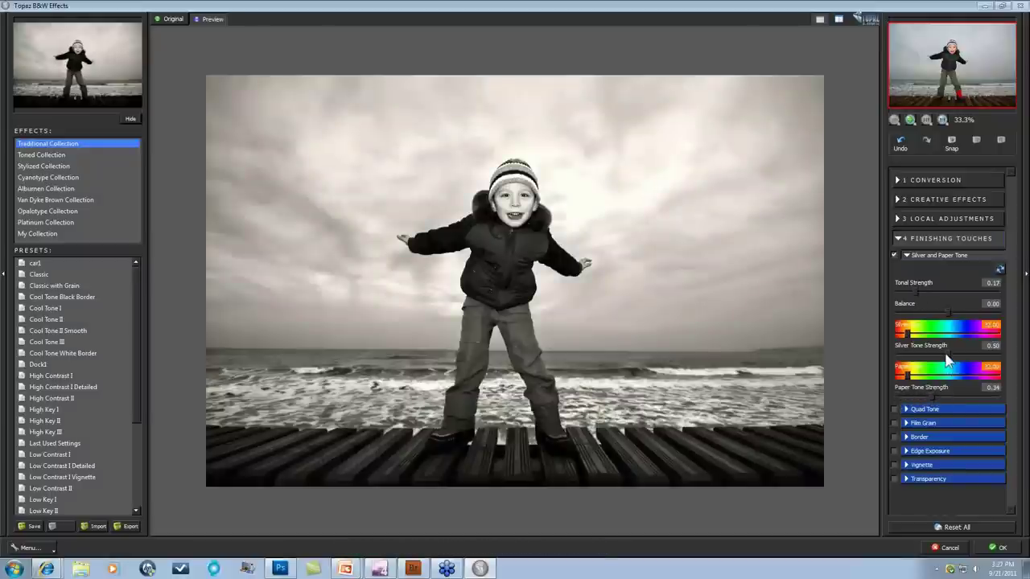
{"action": "left_click_drag", "start_coordinate": [947, 361], "coordinate": [932, 358]}
{"action": "left_click_drag", "start_coordinate": [910, 290], "coordinate": [908, 290]}
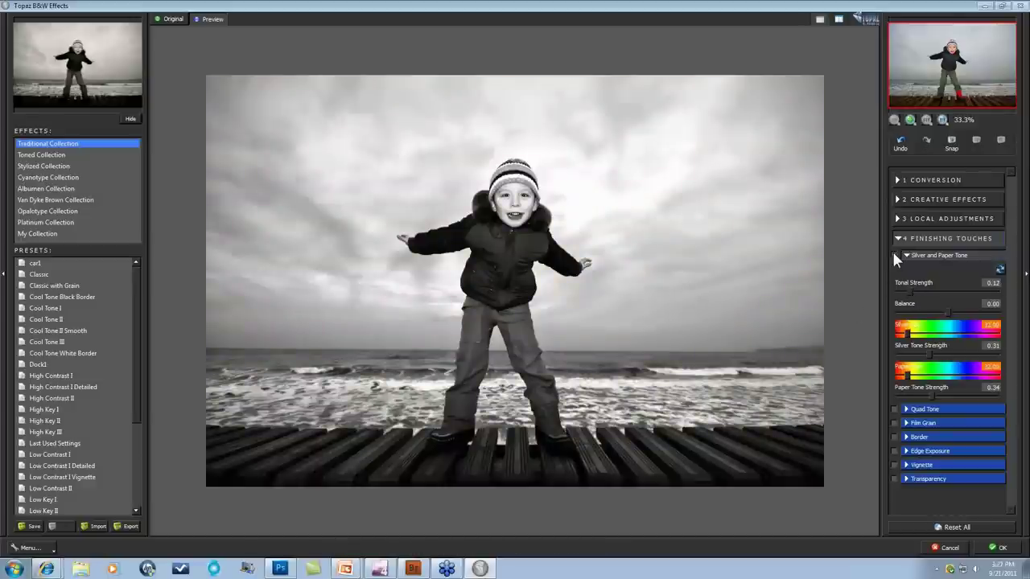
{"action": "left_click", "coordinate": [894, 255]}
Apply Efke KB 25 film grain and inspect it on the boy's face at 100% zoom.
{"action": "left_click", "coordinate": [906, 423]}
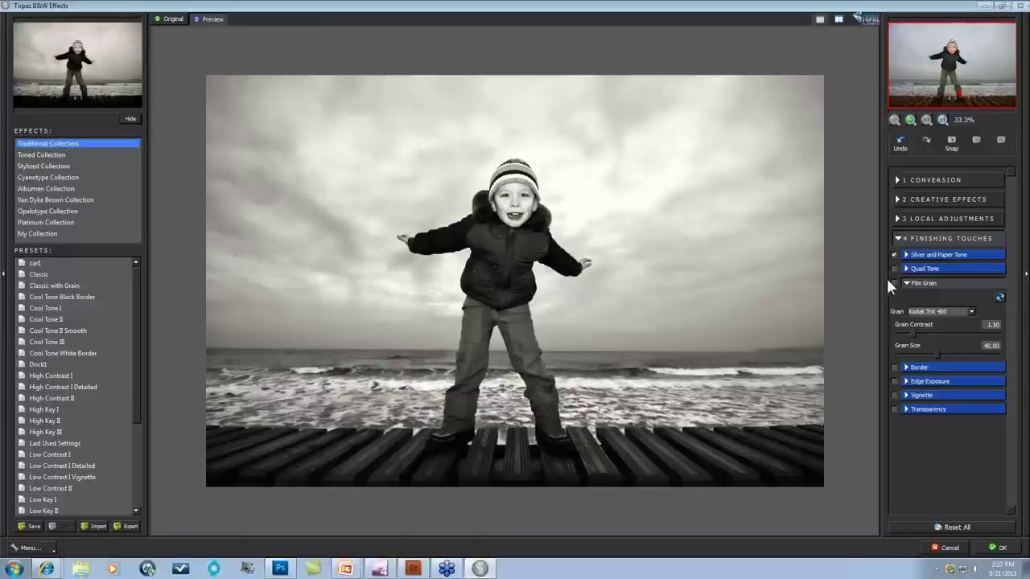
{"action": "left_click", "coordinate": [972, 312]}
{"action": "left_click_drag", "start_coordinate": [972, 363], "coordinate": [970, 326]}
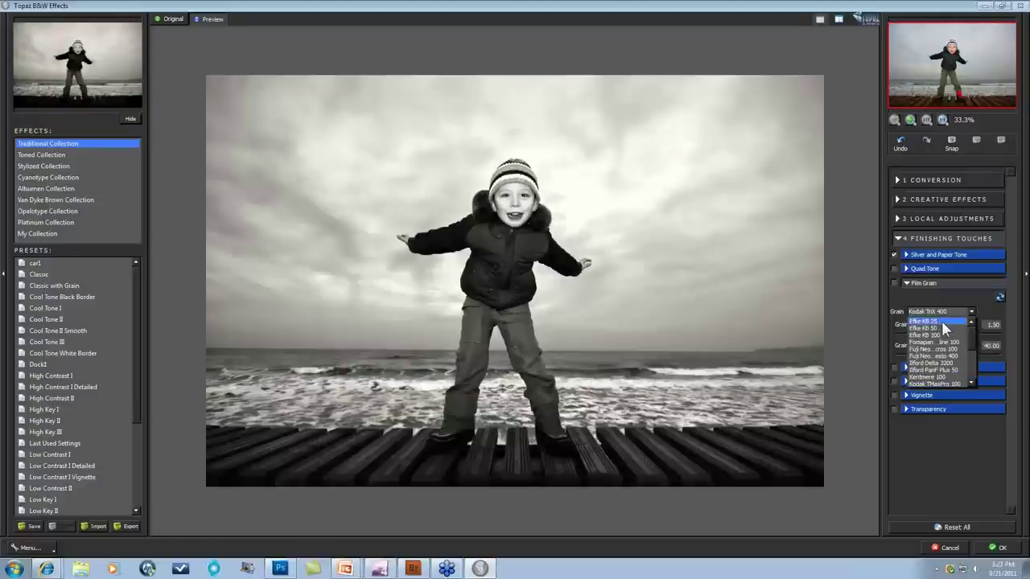
{"action": "left_click", "coordinate": [942, 320]}
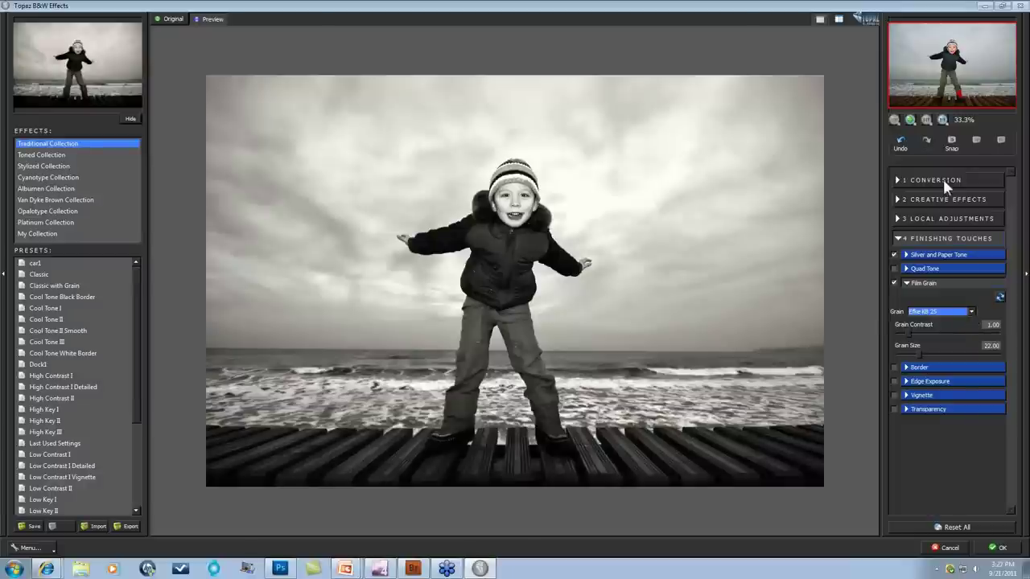
{"action": "left_click", "coordinate": [942, 119]}
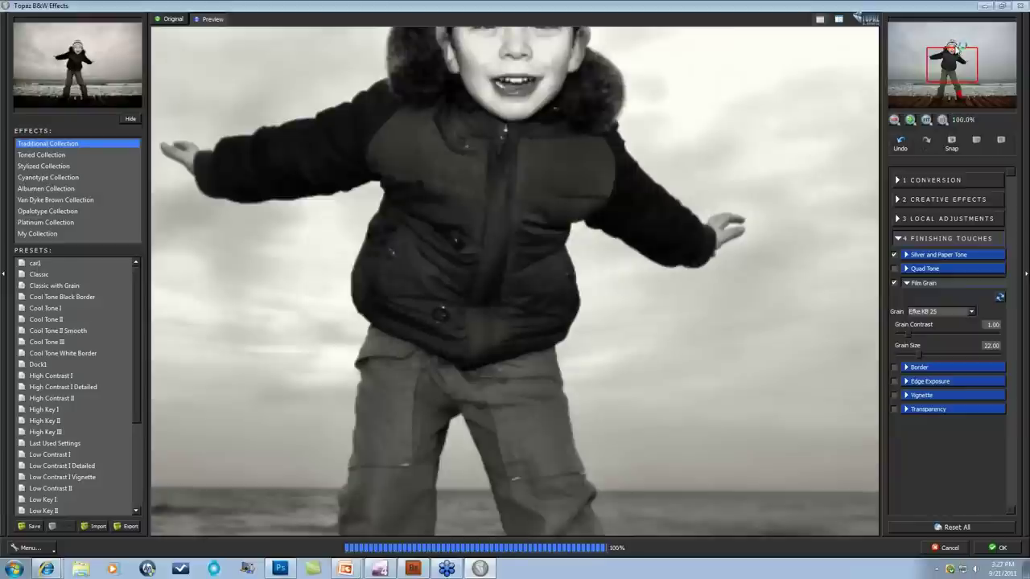
{"action": "left_click_drag", "start_coordinate": [964, 50], "coordinate": [965, 35]}
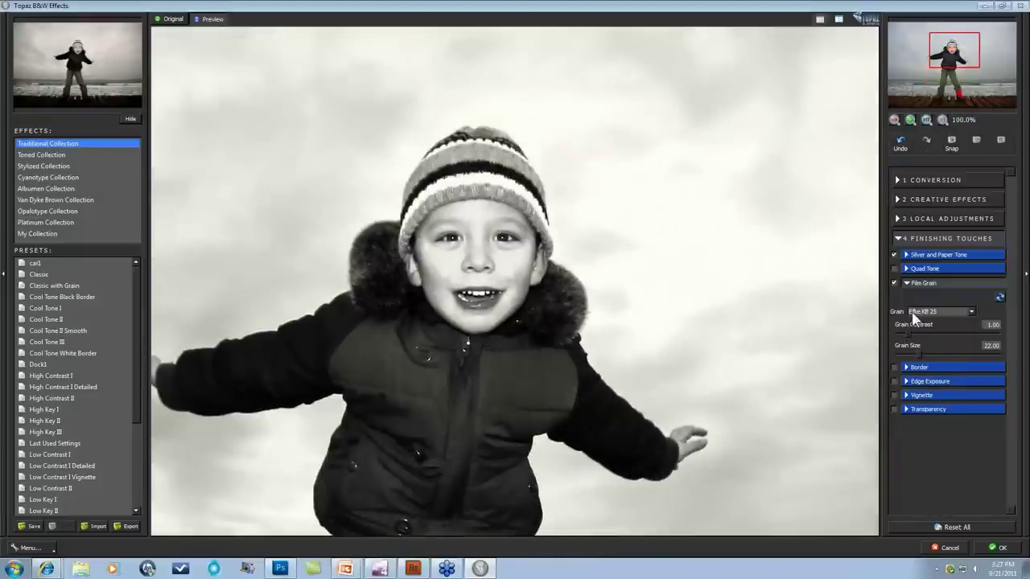
Try Efke KB 50 film grain, compare the photo without grain, and try Fuji Neopan Presto 400.
{"action": "left_click", "coordinate": [965, 313]}
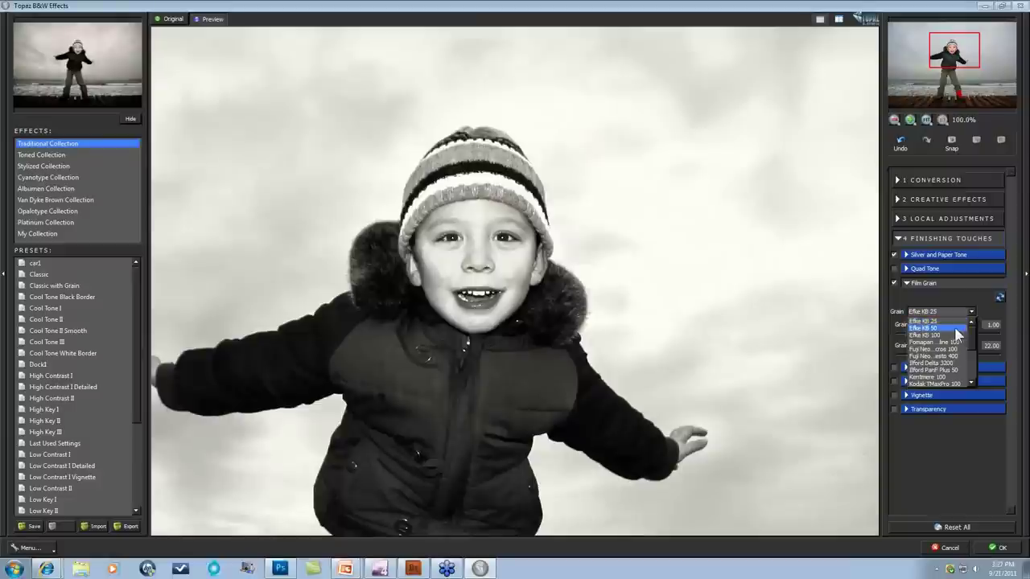
{"action": "left_click", "coordinate": [953, 323]}
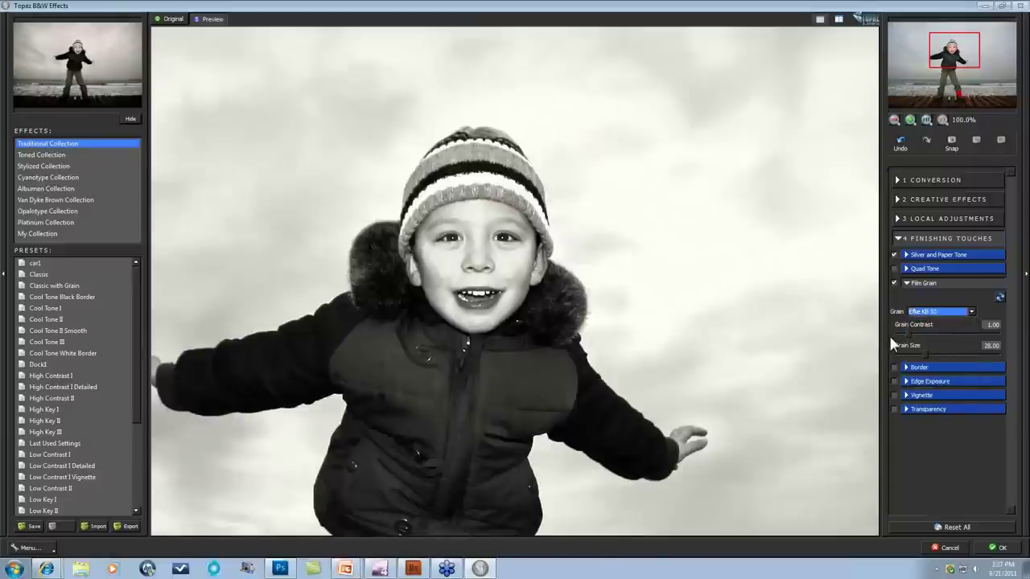
{"action": "left_click", "coordinate": [895, 285]}
{"action": "left_click", "coordinate": [972, 313]}
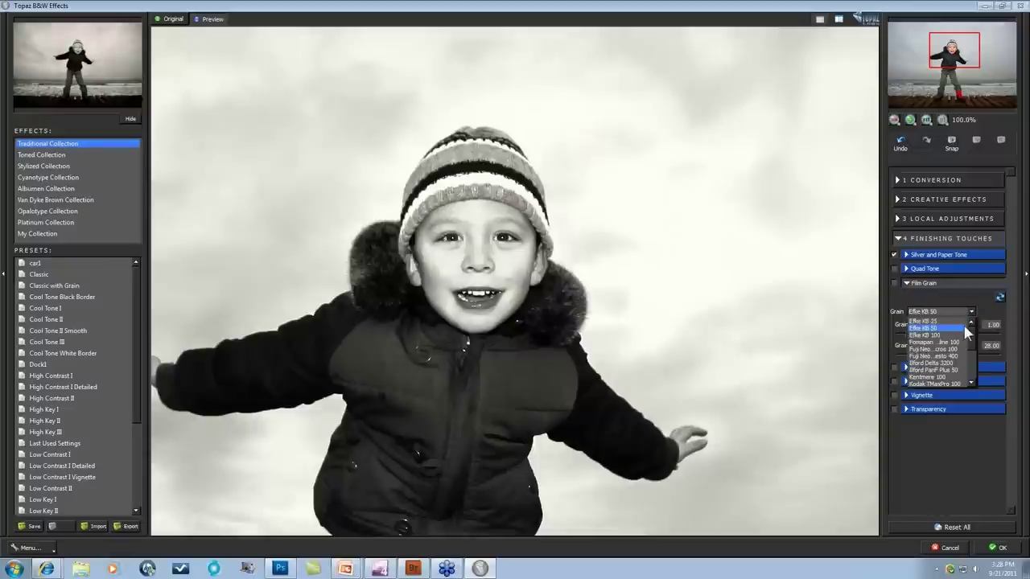
{"action": "left_click", "coordinate": [956, 357]}
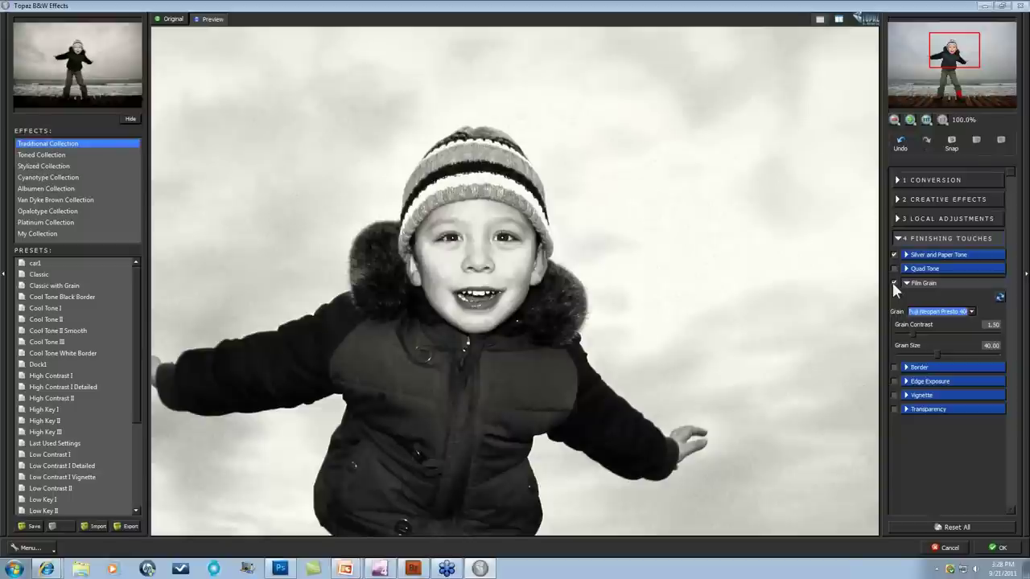
Try Efke KB 50 film grain again, compare it with grain off, and raise Grain Contrast to 1.34.
{"action": "left_click", "coordinate": [971, 311]}
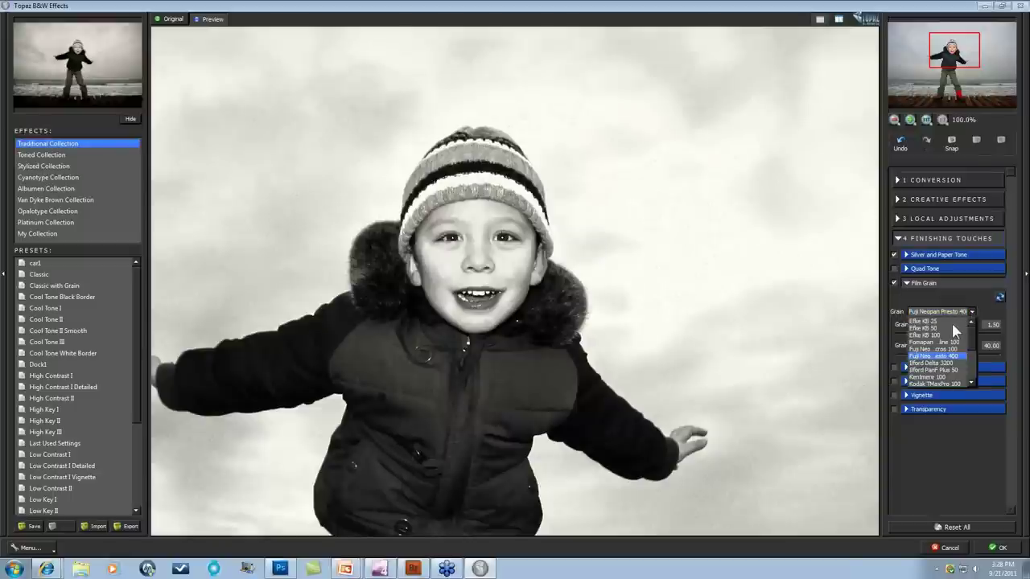
{"action": "left_click", "coordinate": [949, 326]}
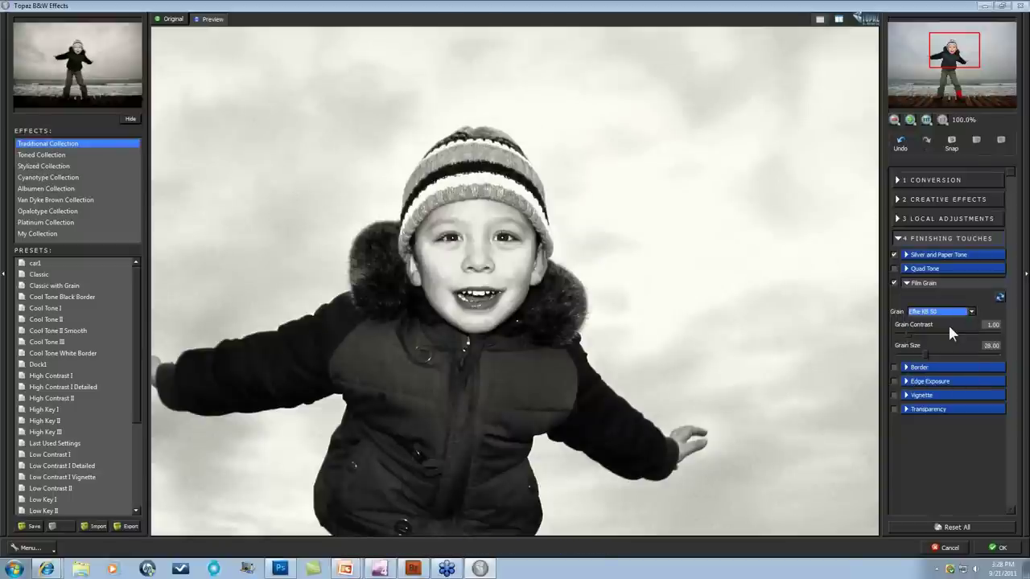
{"action": "left_click", "coordinate": [894, 284]}
{"action": "mouse_move", "coordinate": [910, 335]}
{"action": "left_mouse_down"}
{"action": "mouse_move", "coordinate": [933, 335]}
{"action": "mouse_move", "coordinate": [911, 330]}
{"action": "left_mouse_up"}
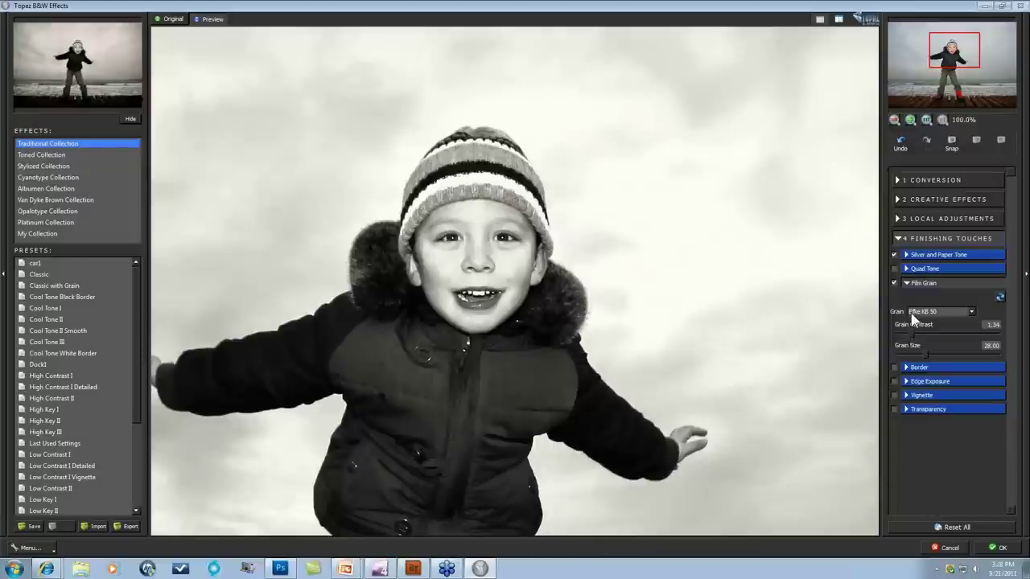
Set the film grain back to Efke KB 25 and show the whole photo at 33.3%.
{"action": "left_click", "coordinate": [971, 312]}
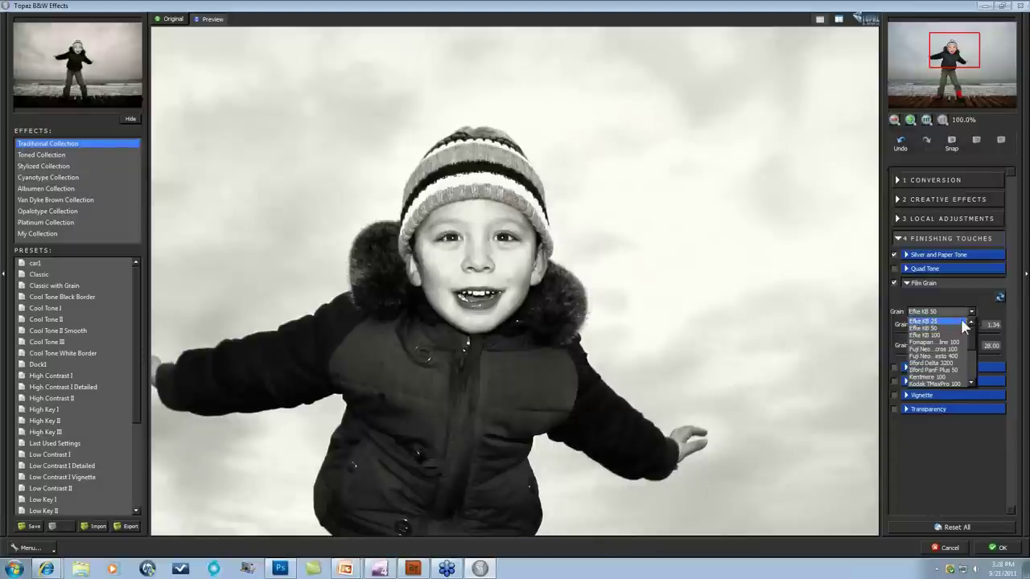
{"action": "left_click", "coordinate": [963, 322]}
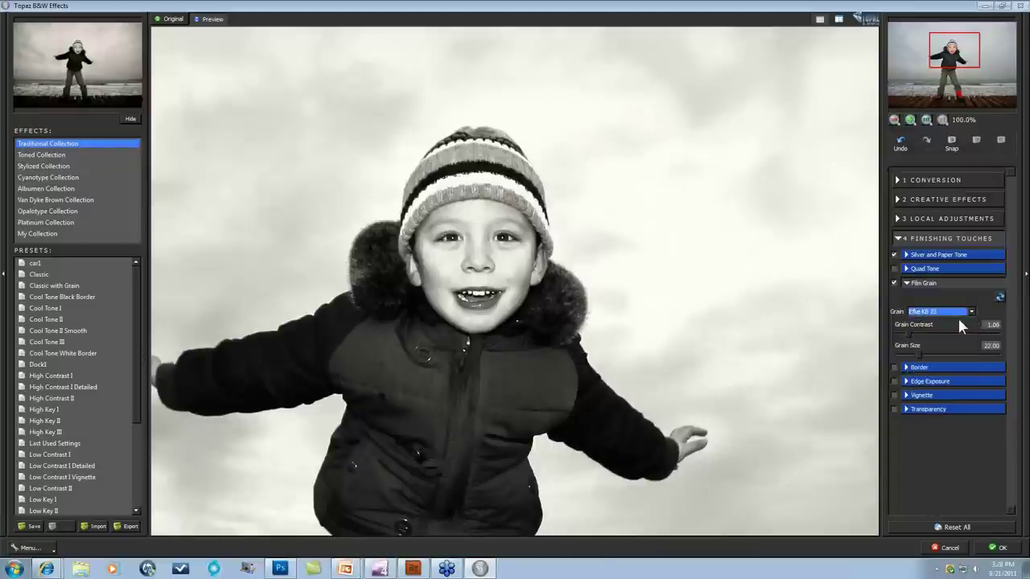
{"action": "left_click", "coordinate": [907, 282]}
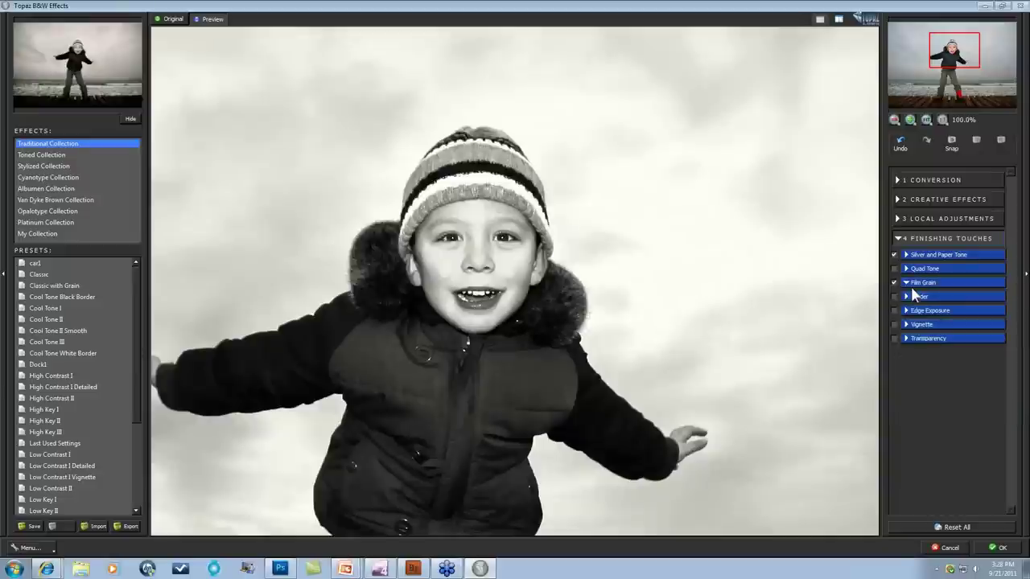
{"action": "left_click", "coordinate": [926, 120]}
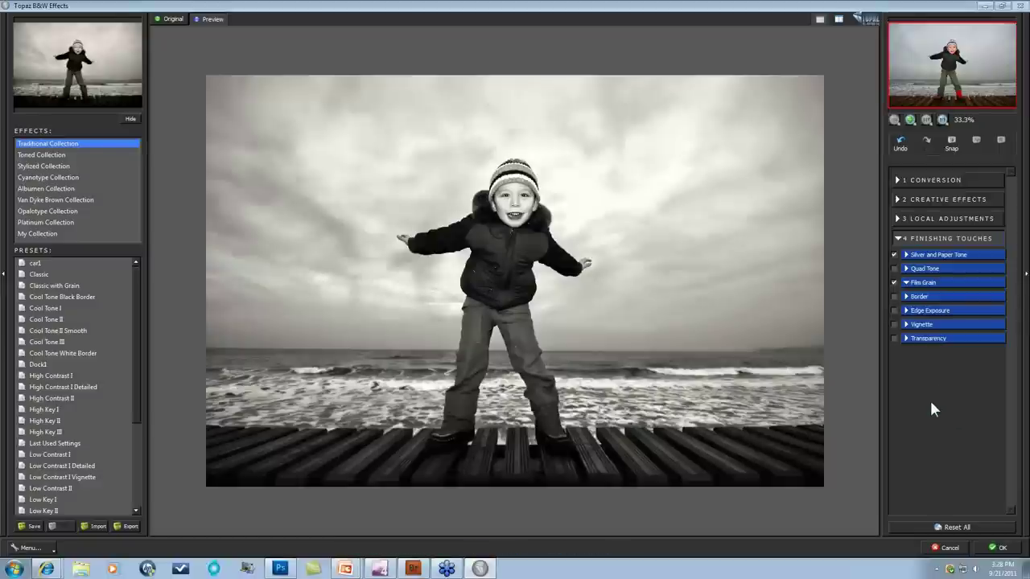
Try a Solid White border around the photo, check the available border types, and disable the border.
{"action": "left_click", "coordinate": [907, 297]}
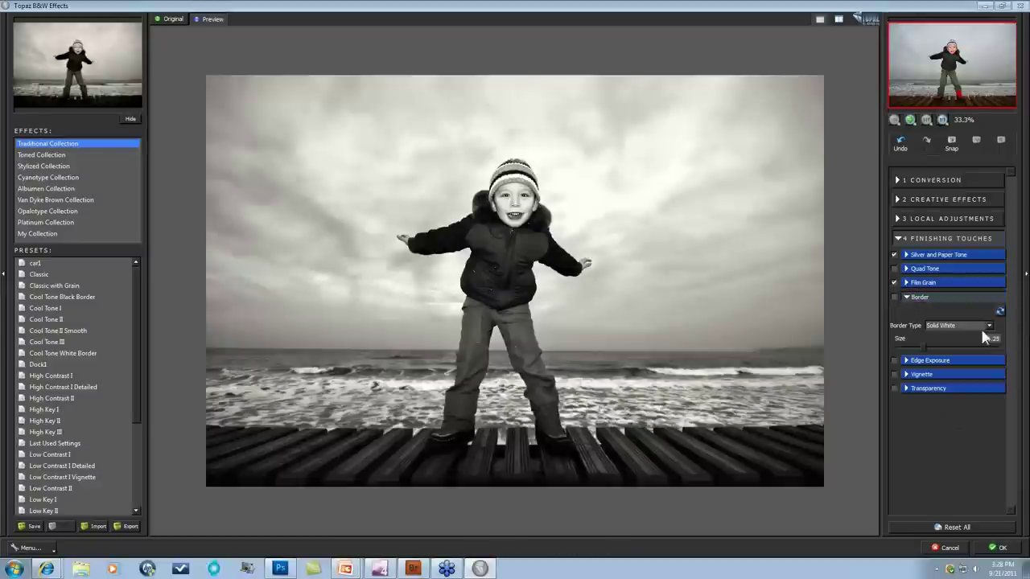
{"action": "left_click", "coordinate": [990, 327]}
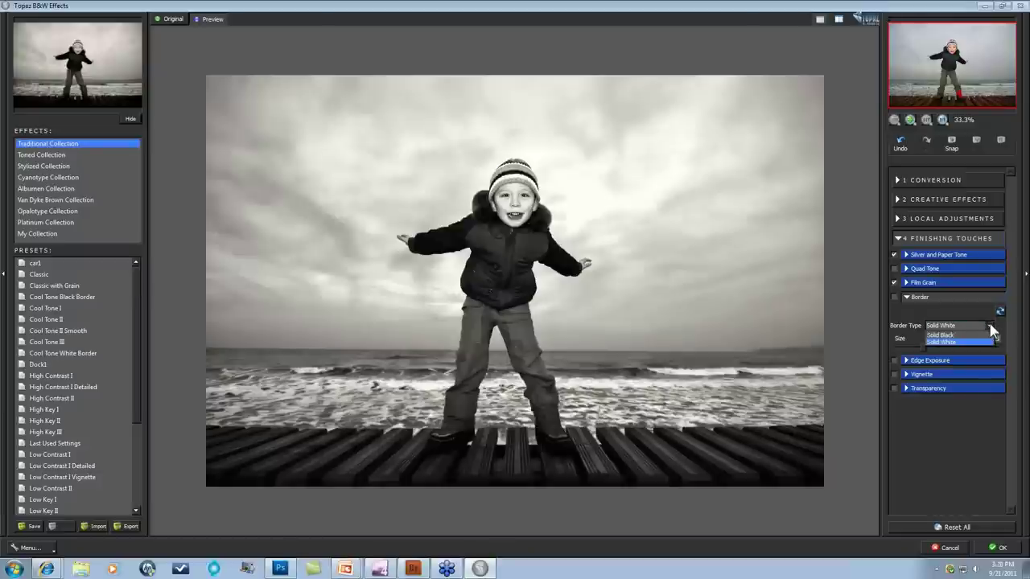
{"action": "left_click", "coordinate": [970, 342]}
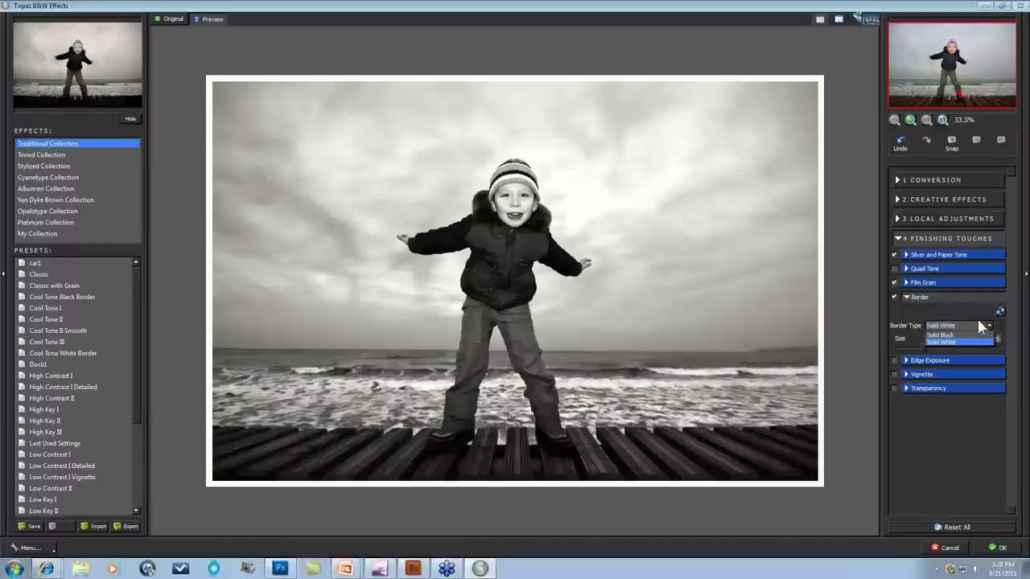
{"action": "left_click", "coordinate": [893, 296]}
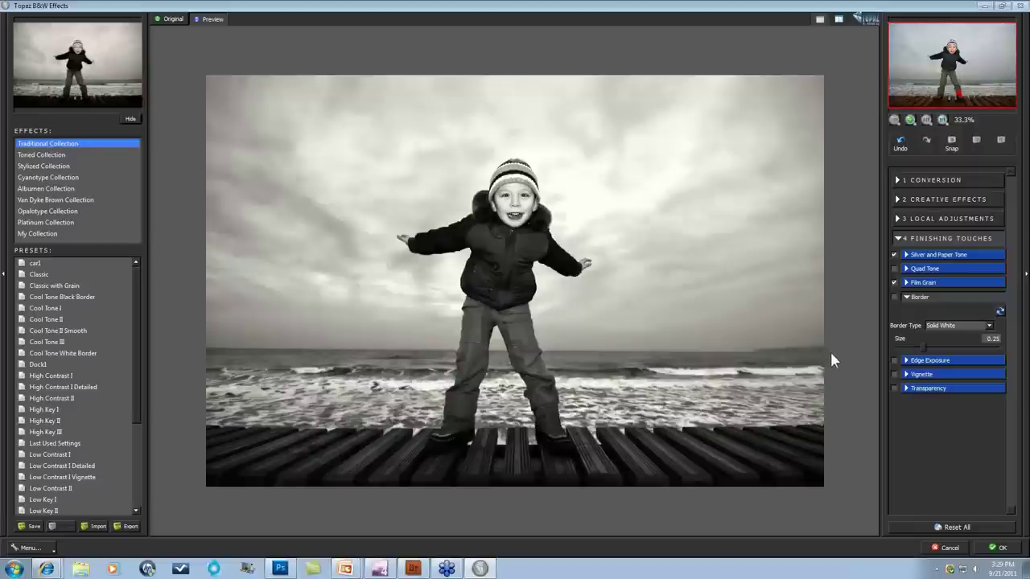
Center the vignette on the boy's jacket at (1682,1082) and enable Vignette.
{"action": "left_click", "coordinate": [906, 375]}
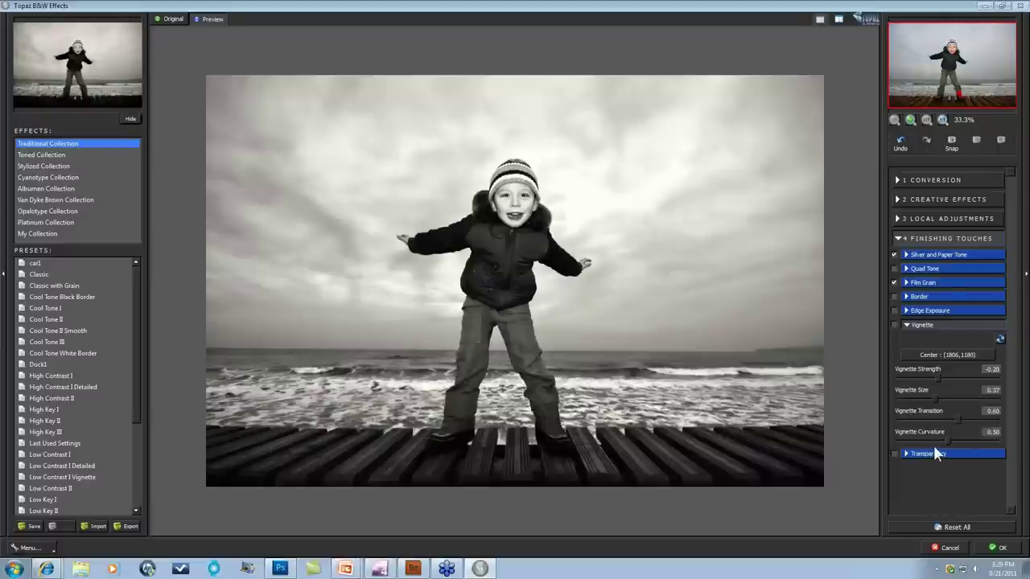
{"action": "left_click", "coordinate": [949, 354]}
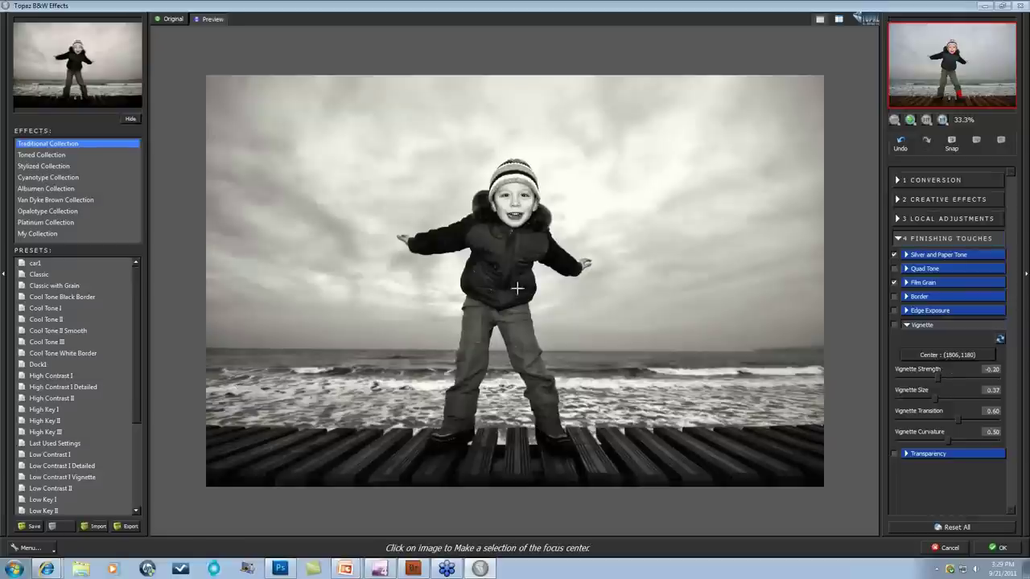
{"action": "left_click", "coordinate": [507, 273]}
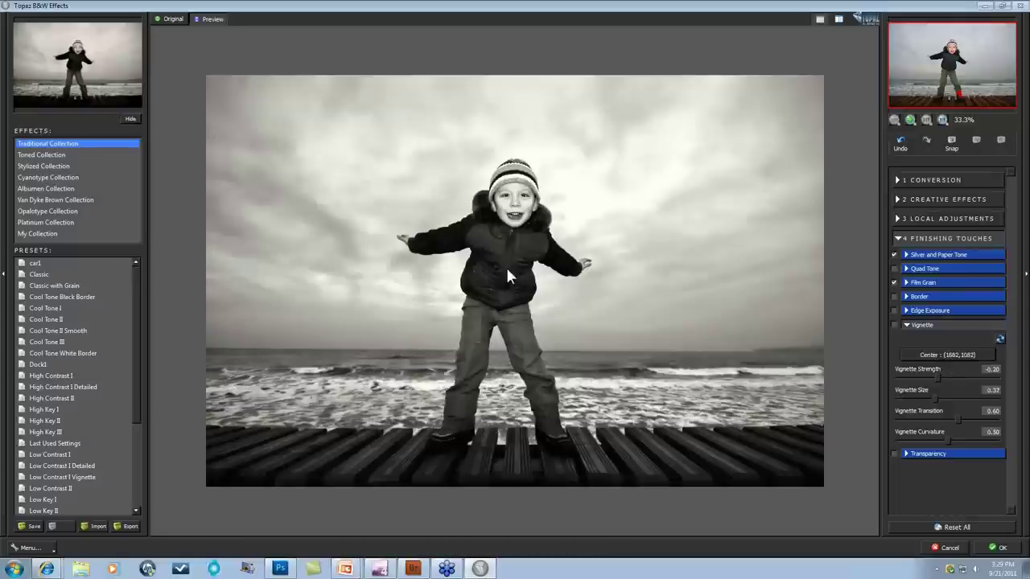
{"action": "left_click", "coordinate": [892, 323]}
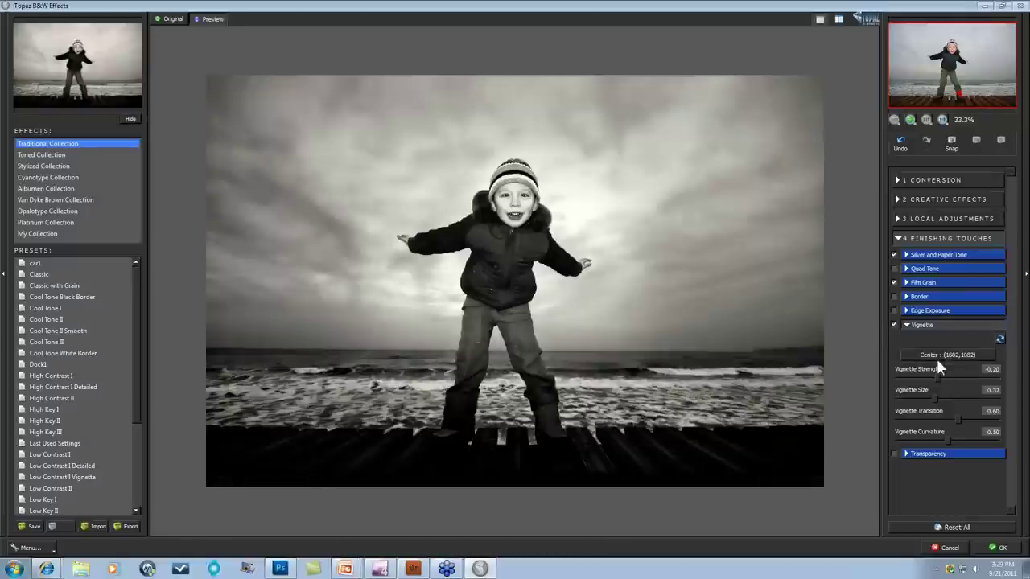
Try vignette centers in the right sky (2730,650), left horizon (789,1437), right surf (2663,1680) and left sky (903,626).
{"action": "left_click", "coordinate": [941, 354]}
{"action": "left_click", "coordinate": [693, 194]}
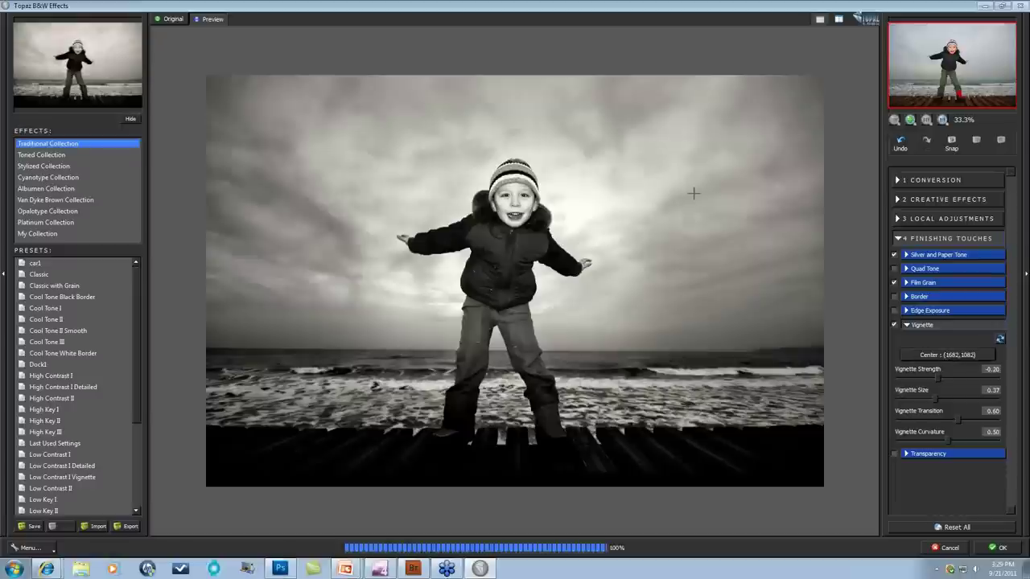
{"action": "left_click", "coordinate": [941, 355]}
{"action": "left_click", "coordinate": [381, 353]}
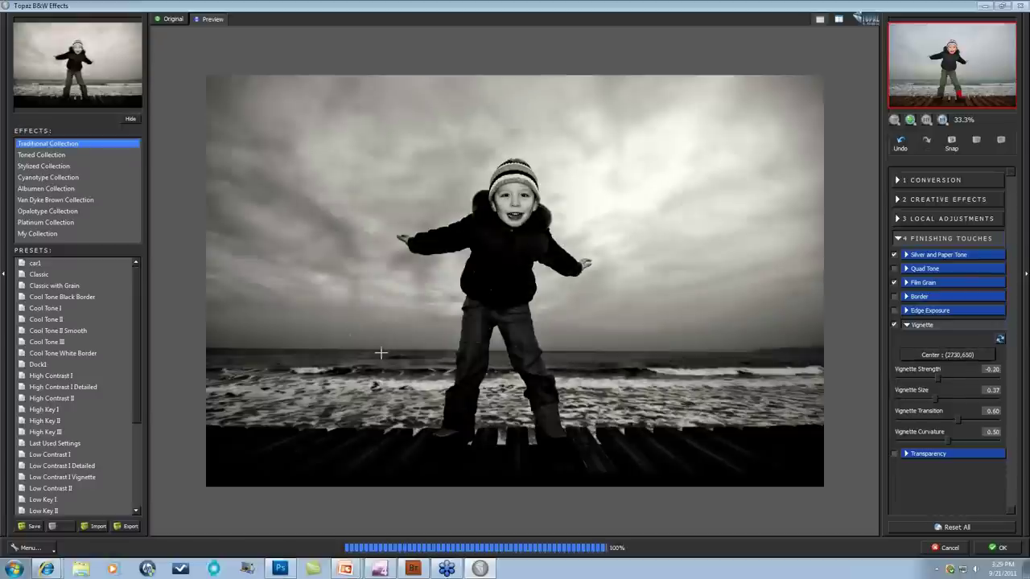
{"action": "left_click", "coordinate": [942, 355]}
{"action": "left_click", "coordinate": [641, 382]}
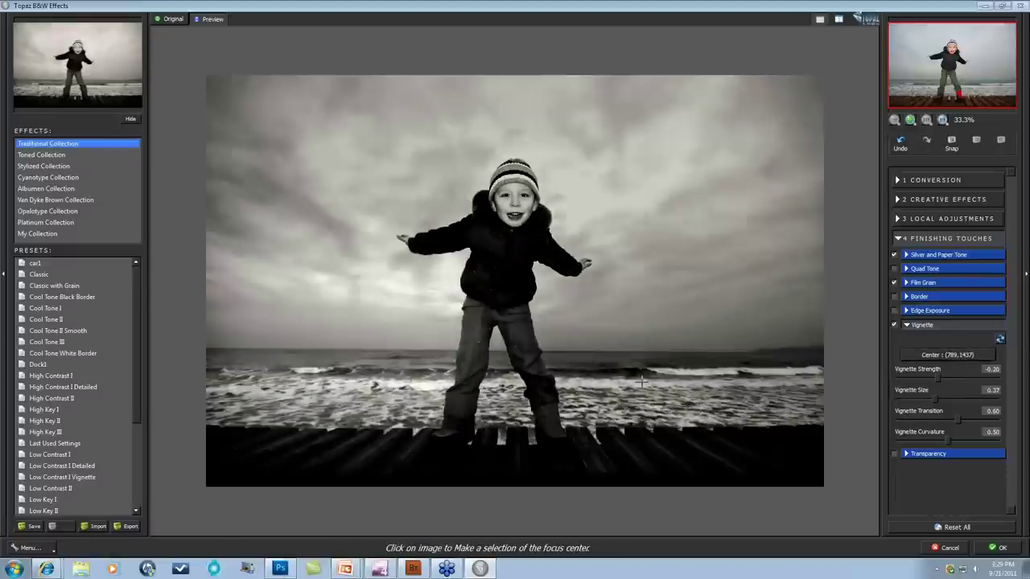
{"action": "left_click", "coordinate": [964, 353]}
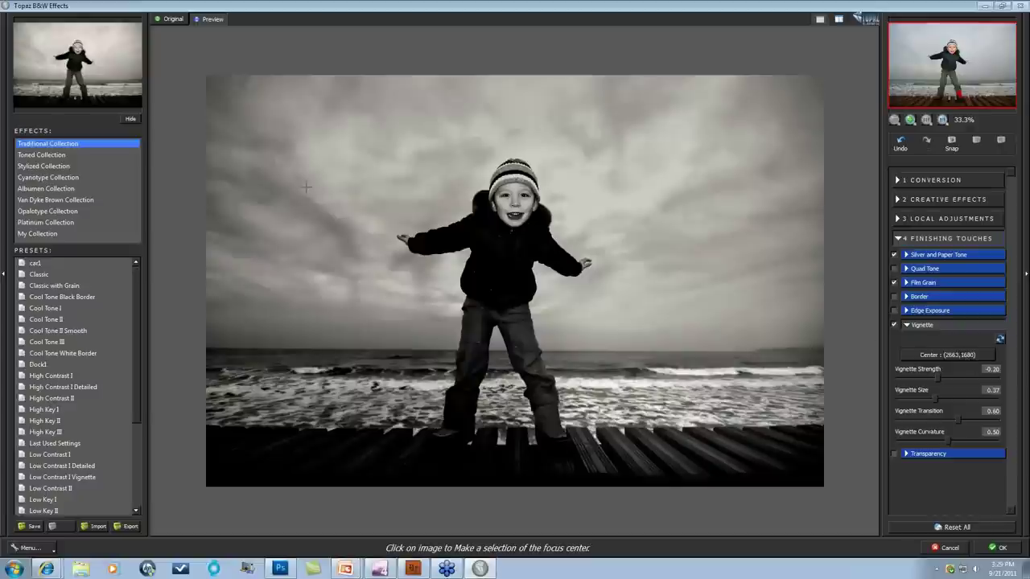
{"action": "left_click", "coordinate": [367, 186]}
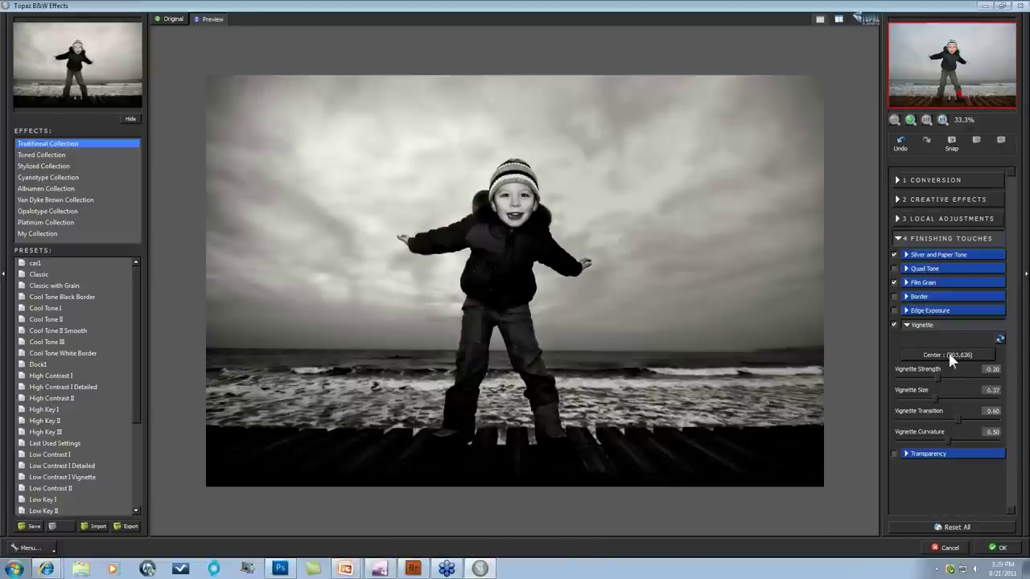
Disable Vignette and place its center back on the lower part of the boy's jacket.
{"action": "left_click", "coordinate": [894, 325]}
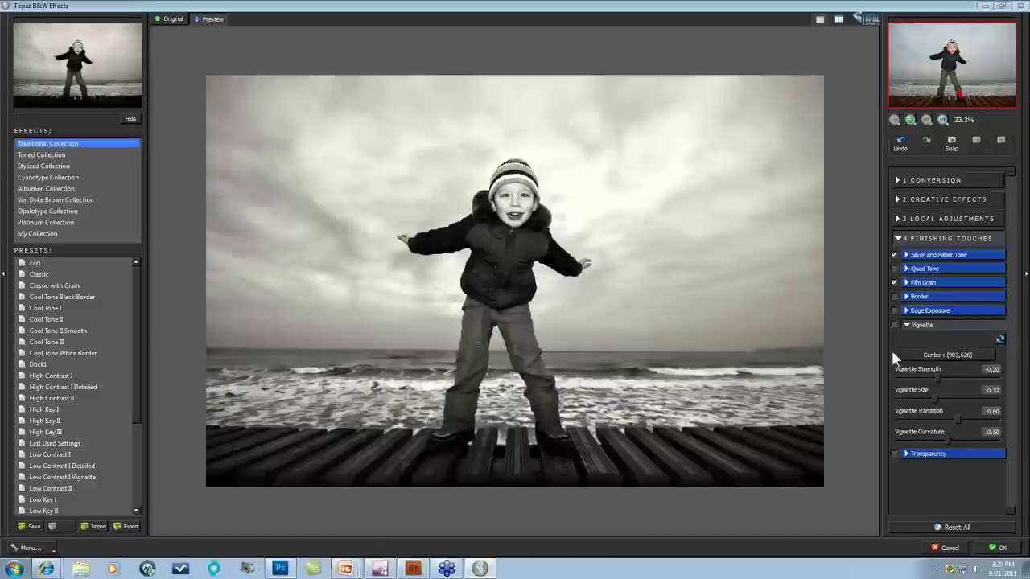
{"action": "left_click", "coordinate": [901, 355]}
{"action": "left_click", "coordinate": [521, 296]}
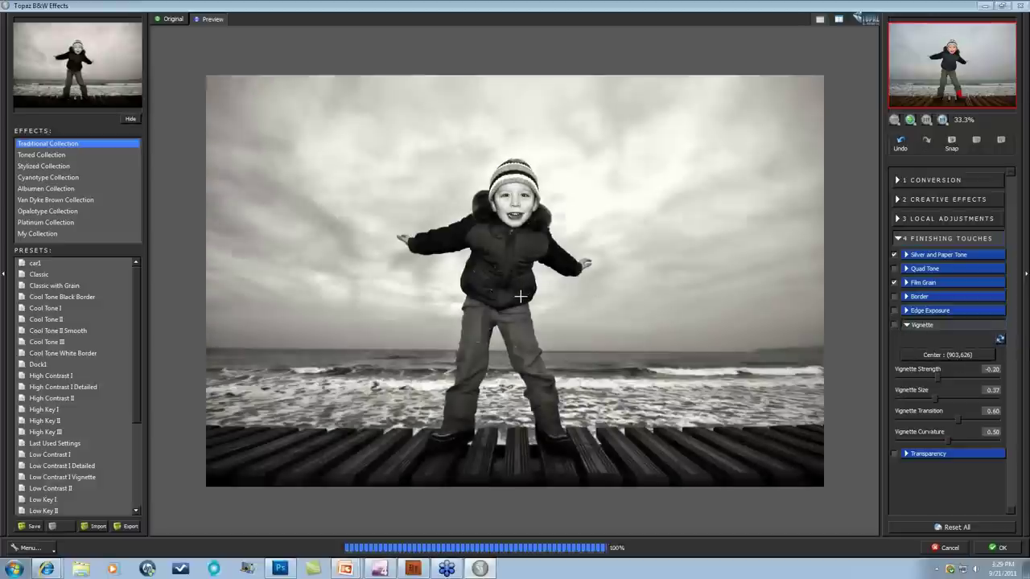
Enable the vignette, try strengths of -0.55 and 0.56, and set Vignette Strength to -0.16.
{"action": "left_click", "coordinate": [893, 324]}
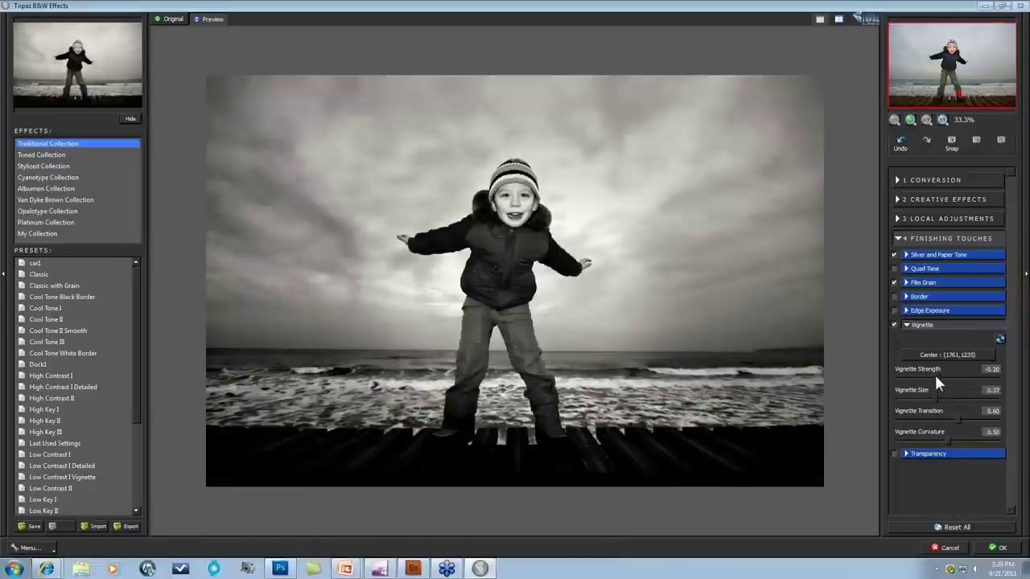
{"action": "left_click_drag", "start_coordinate": [936, 374], "coordinate": [919, 372]}
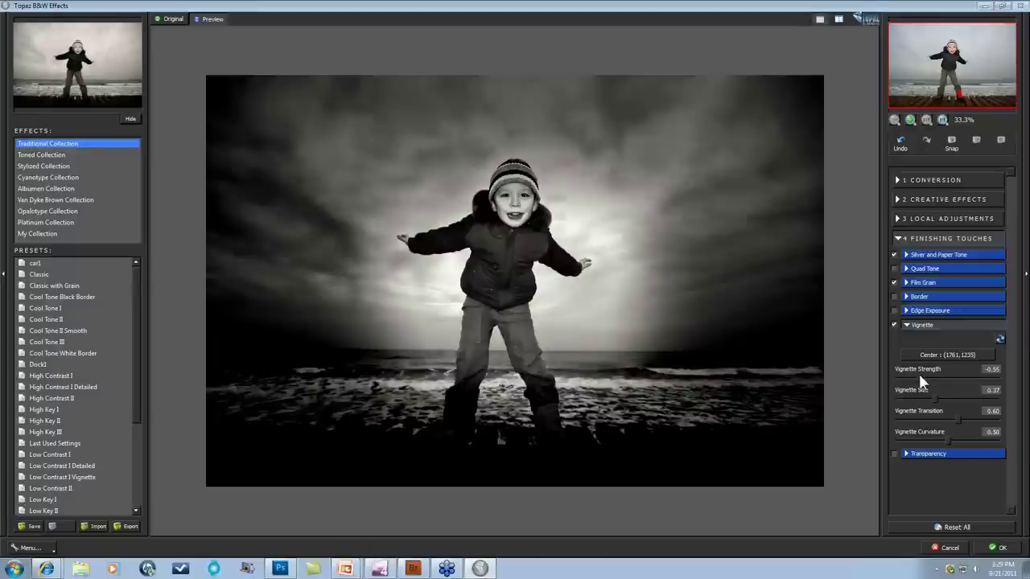
{"action": "left_click", "coordinate": [975, 377]}
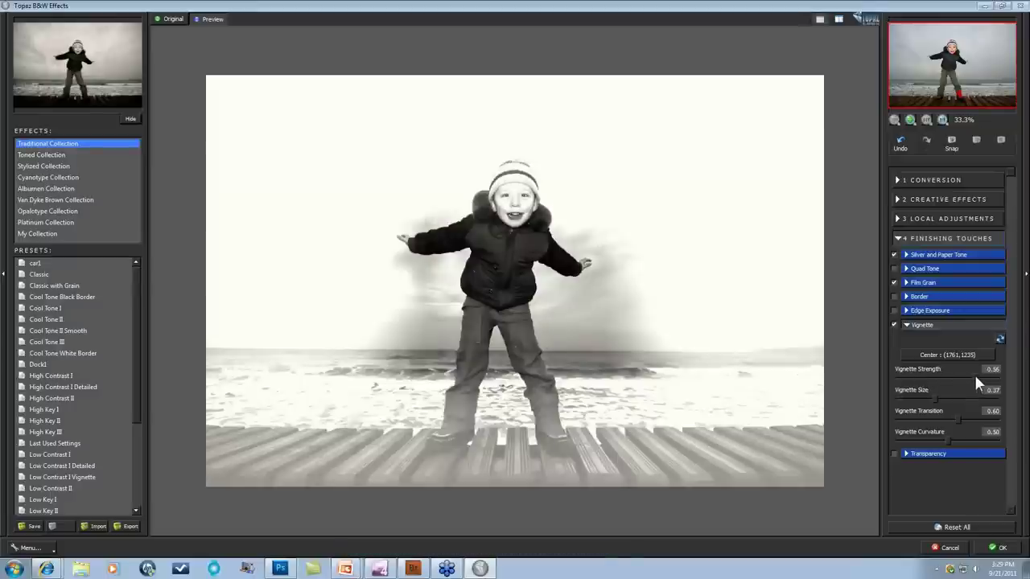
{"action": "left_click_drag", "start_coordinate": [946, 376], "coordinate": [939, 377]}
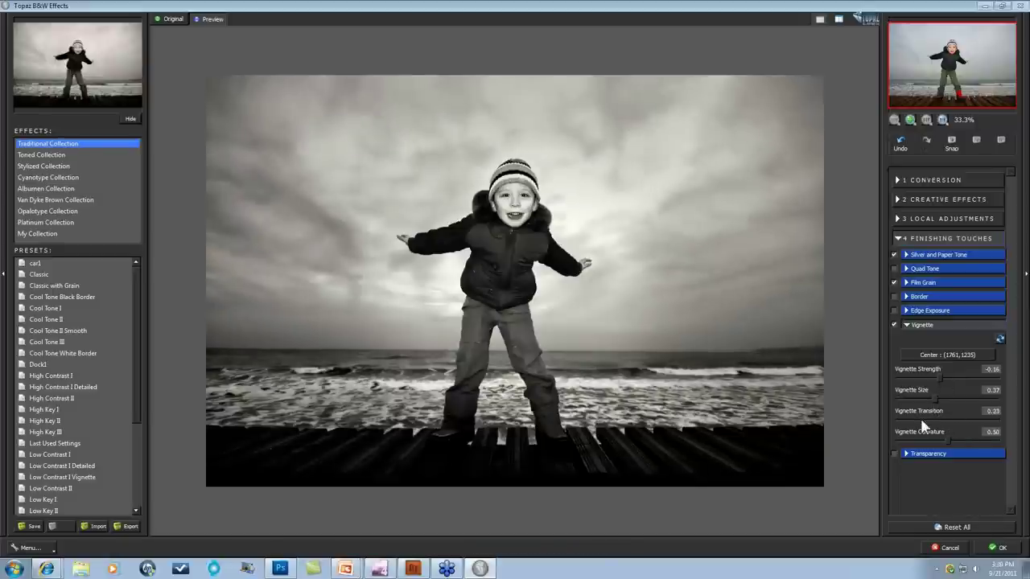
Set Vignette Transition to 0.04 and enlarge Vignette Size to 0.87.
{"action": "left_click_drag", "start_coordinate": [923, 425], "coordinate": [938, 392]}
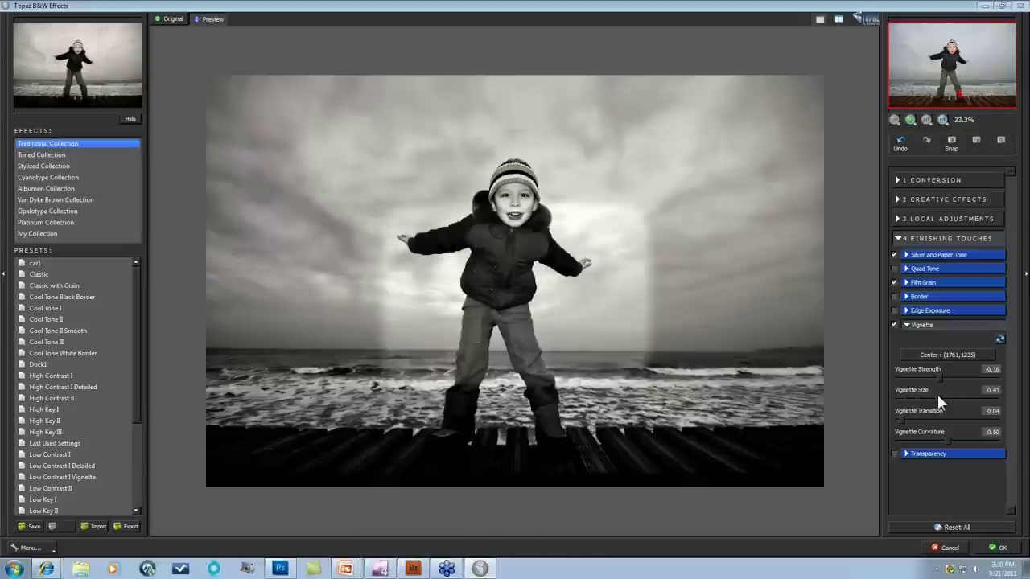
{"action": "left_click", "coordinate": [961, 391]}
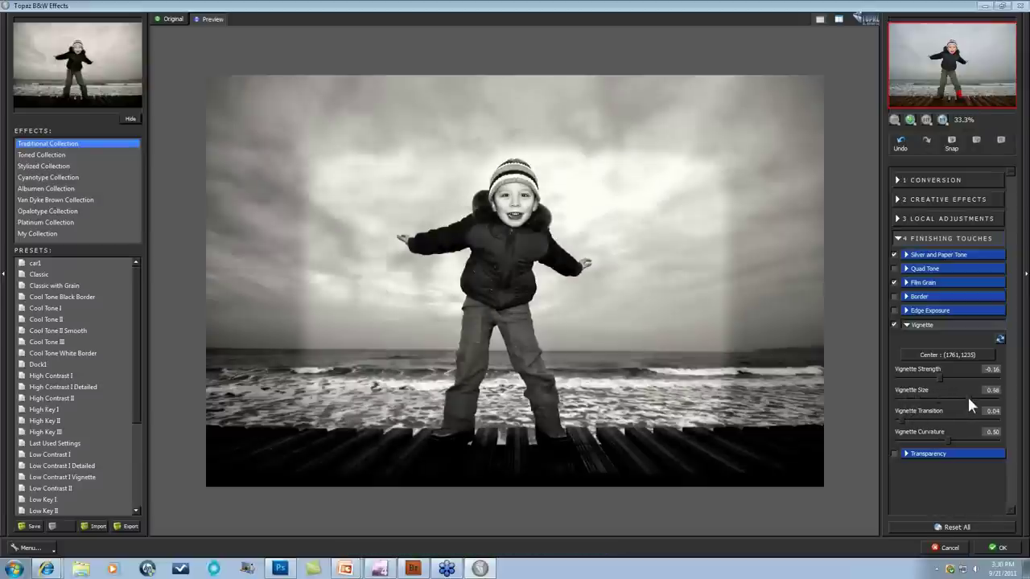
{"action": "left_click", "coordinate": [967, 395]}
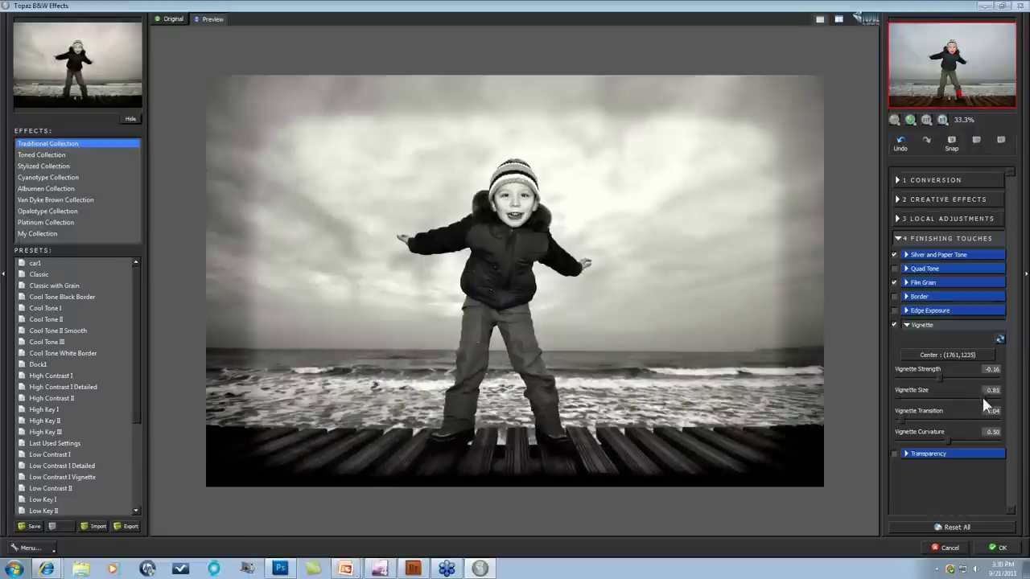
{"action": "left_click", "coordinate": [982, 394]}
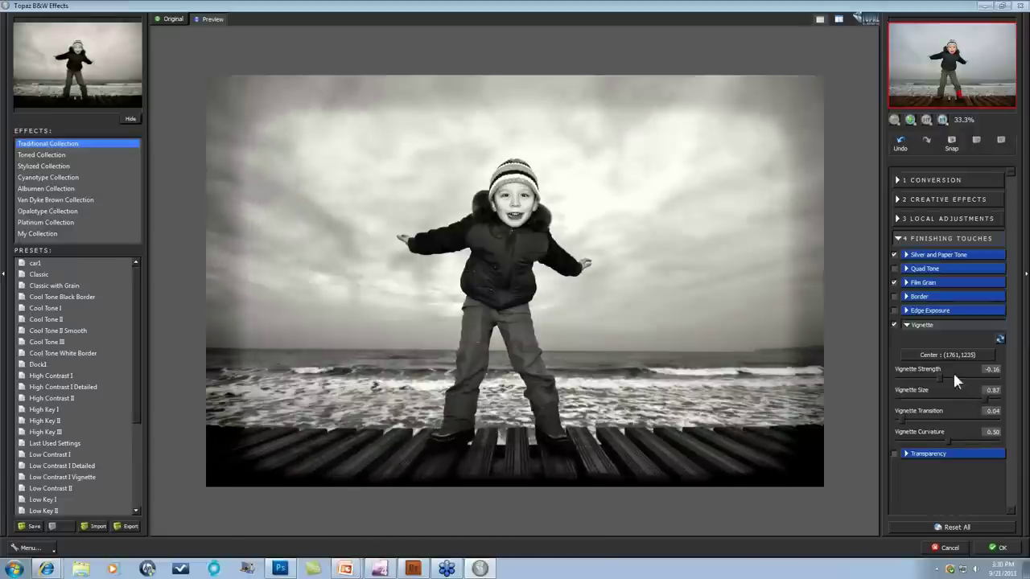
Recenter the vignette on the boy's jacket at (1758,1121) and set Vignette Curvature to 1.00.
{"action": "left_click", "coordinate": [934, 353]}
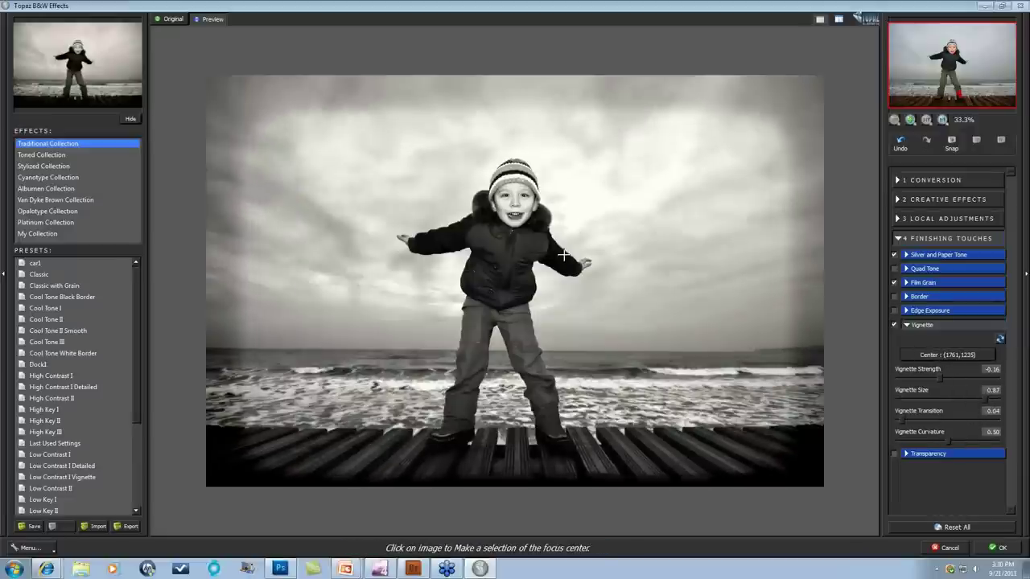
{"action": "left_click", "coordinate": [515, 272]}
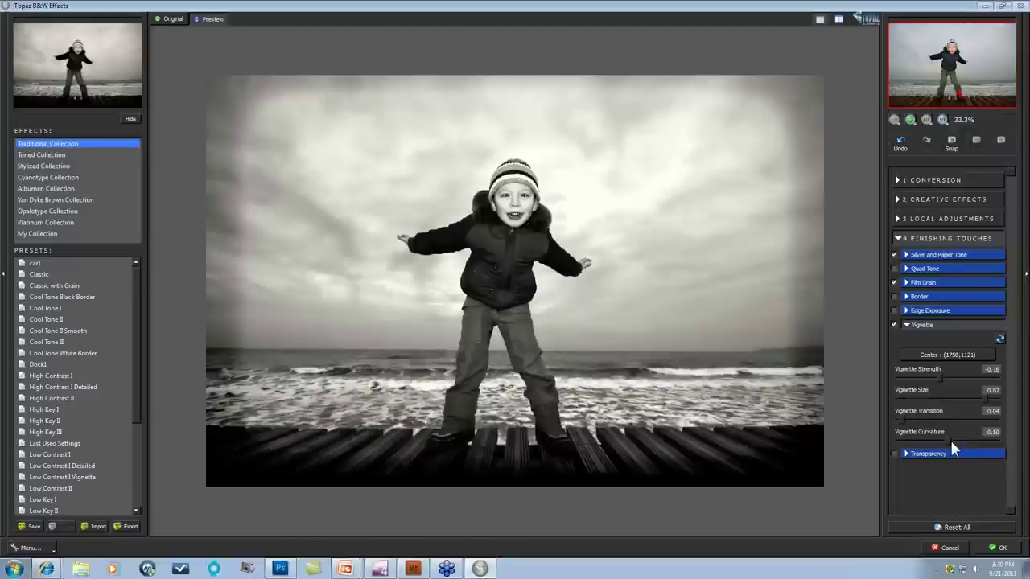
{"action": "left_click_drag", "start_coordinate": [948, 439], "coordinate": [996, 444]}
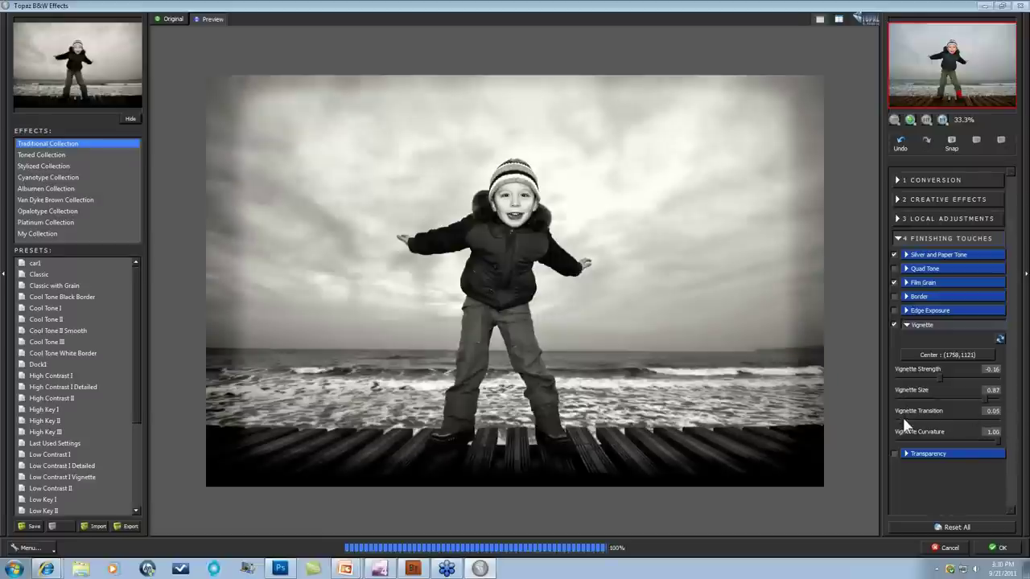
Refine the vignette with a size of 0.94, a strength of -0.24 and a transition of 0.19.
{"action": "left_click_drag", "start_coordinate": [988, 400], "coordinate": [995, 404]}
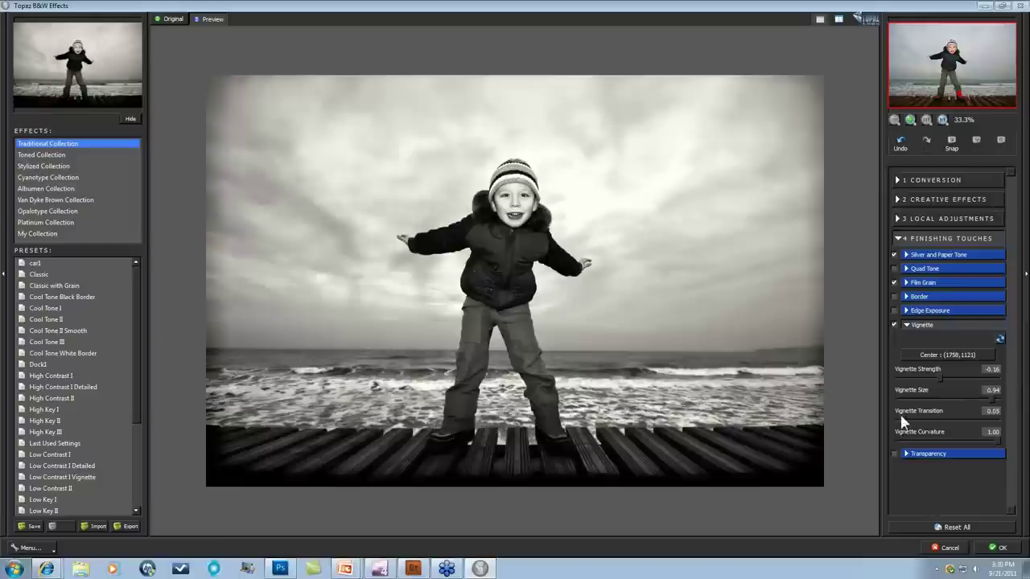
{"action": "left_click", "coordinate": [936, 375]}
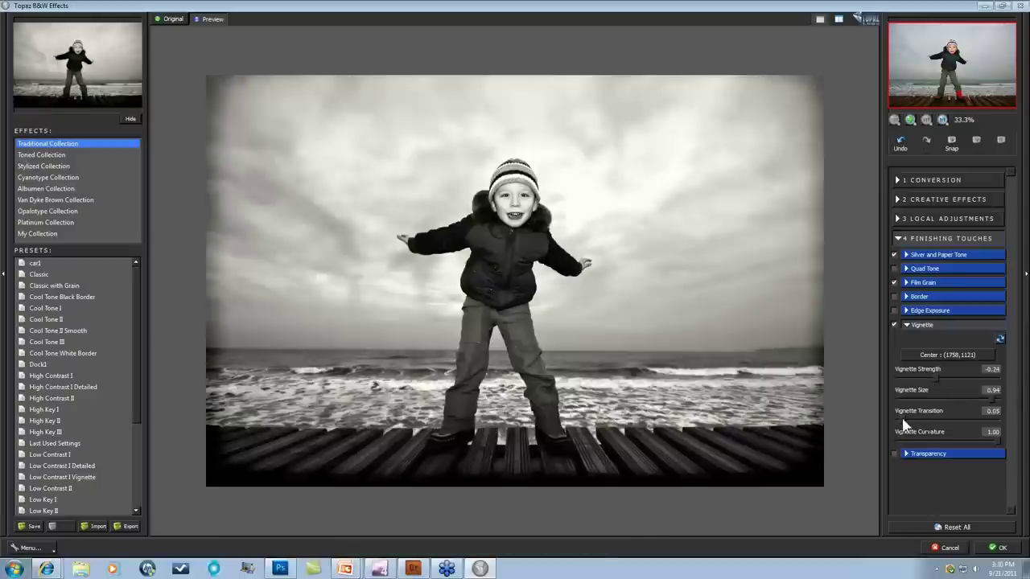
{"action": "left_click_drag", "start_coordinate": [904, 417], "coordinate": [916, 419]}
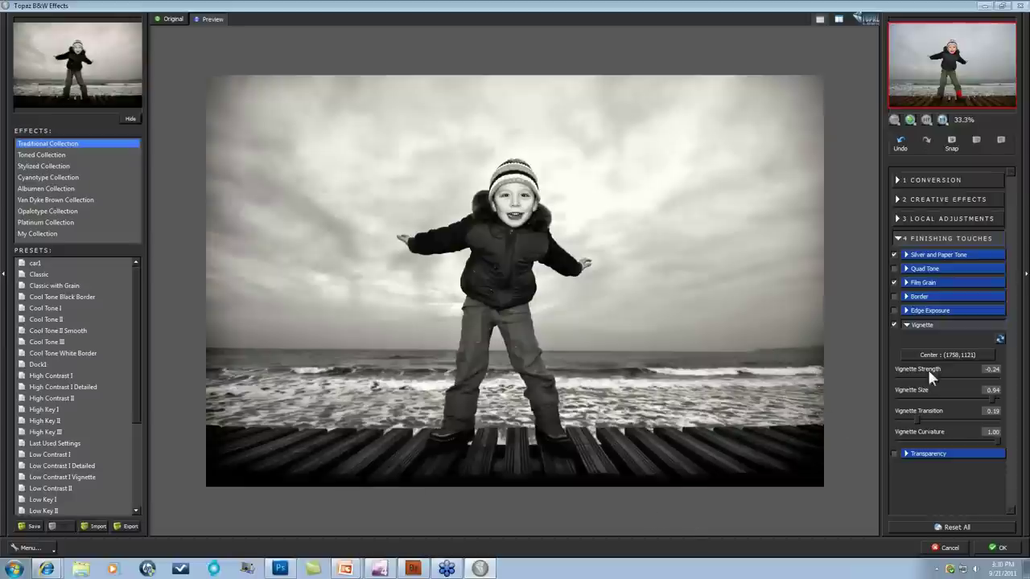
Enable Transparency, compare an overall transparency of 1.00 with the original photo, and set Overall Transparency to 0.74.
{"action": "left_click", "coordinate": [893, 325]}
{"action": "left_click", "coordinate": [907, 453]}
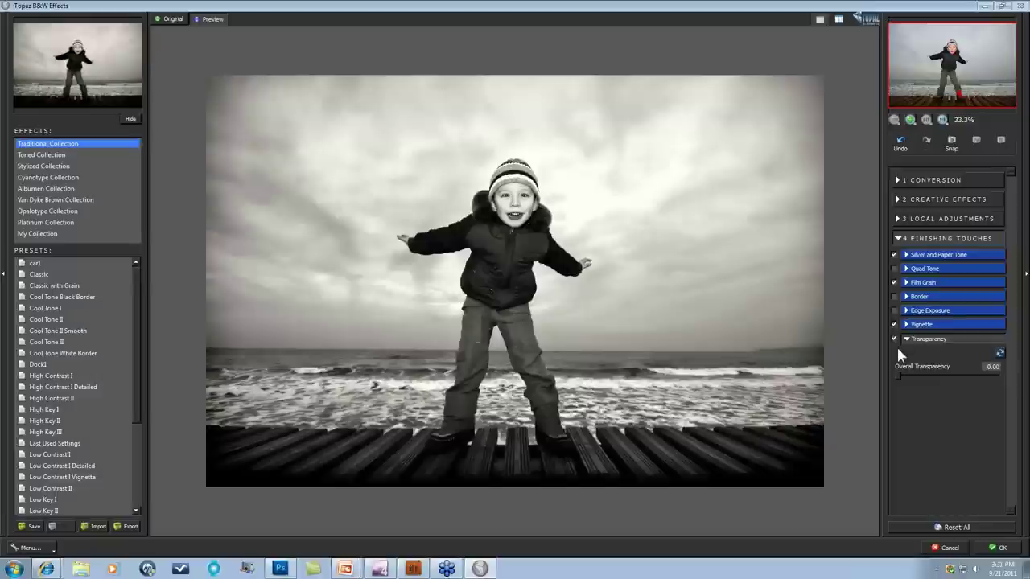
{"action": "left_click", "coordinate": [722, 427]}
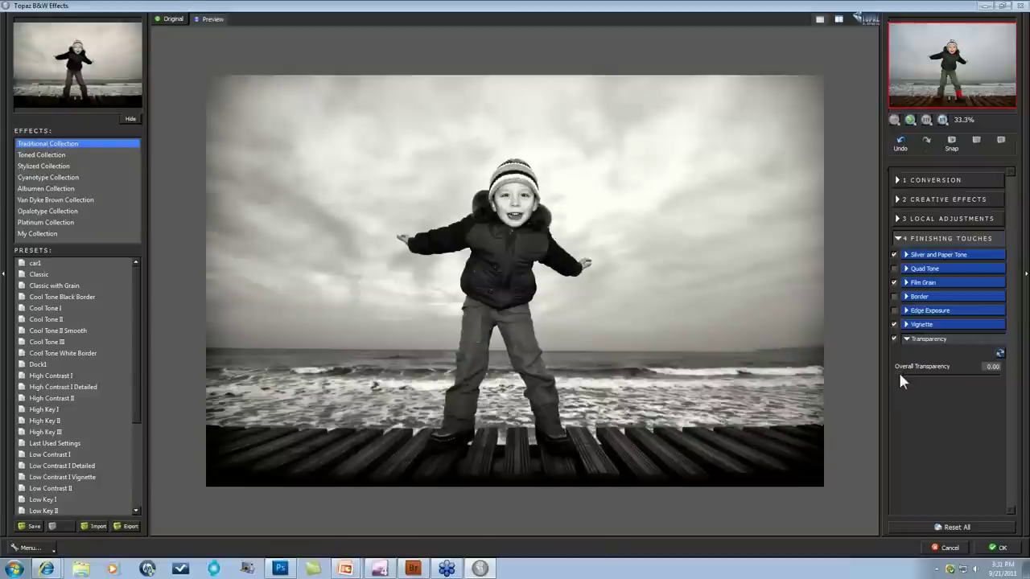
{"action": "left_click_drag", "start_coordinate": [906, 375], "coordinate": [992, 373]}
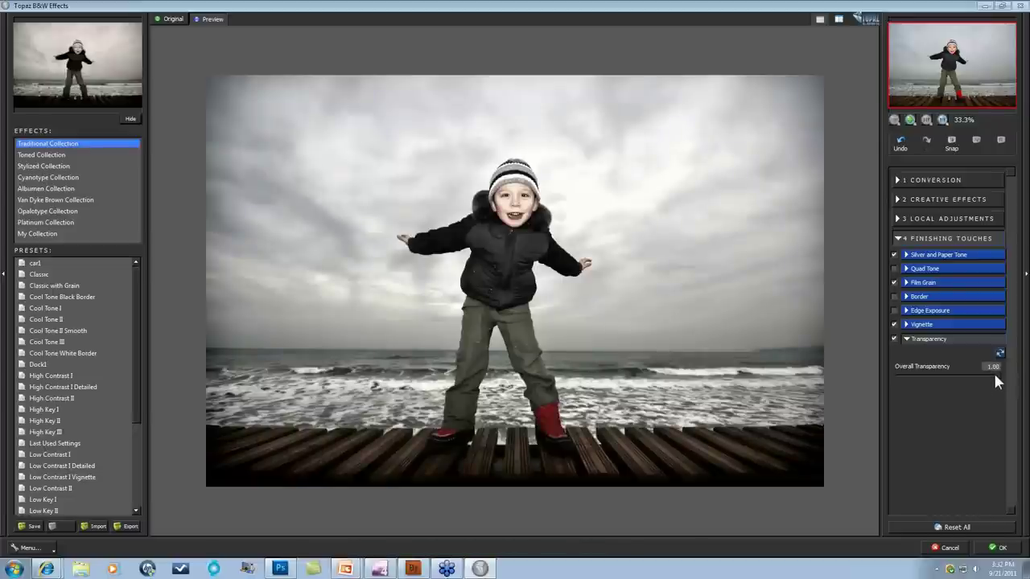
{"action": "left_click", "coordinate": [698, 389]}
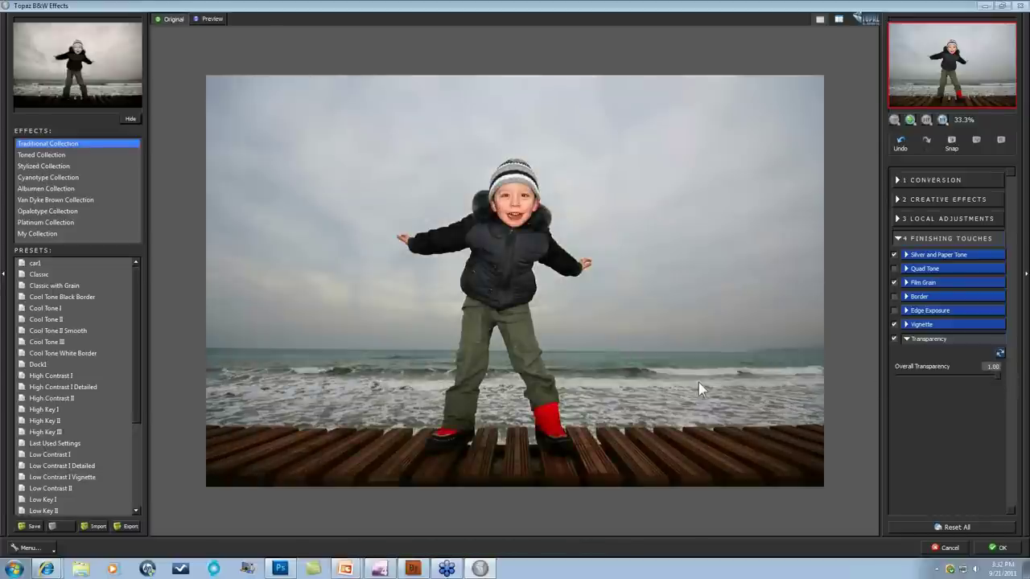
{"action": "left_click", "coordinate": [699, 383]}
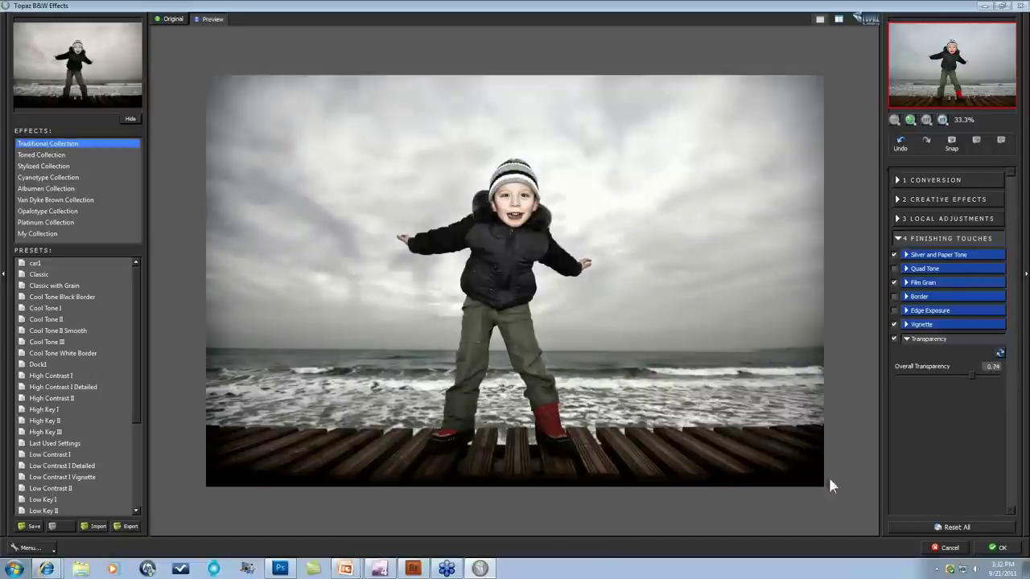
Apply the effect to return to Photoshop, and compare before and after by hiding and showing the Background copy layer.
{"action": "left_click", "coordinate": [1002, 550]}
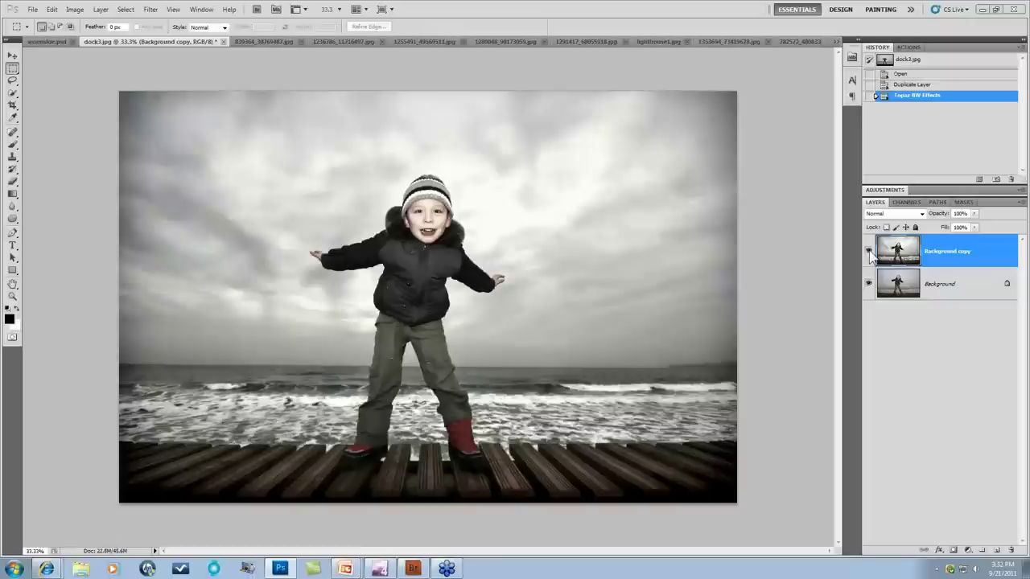
{"action": "left_click", "coordinate": [868, 252]}
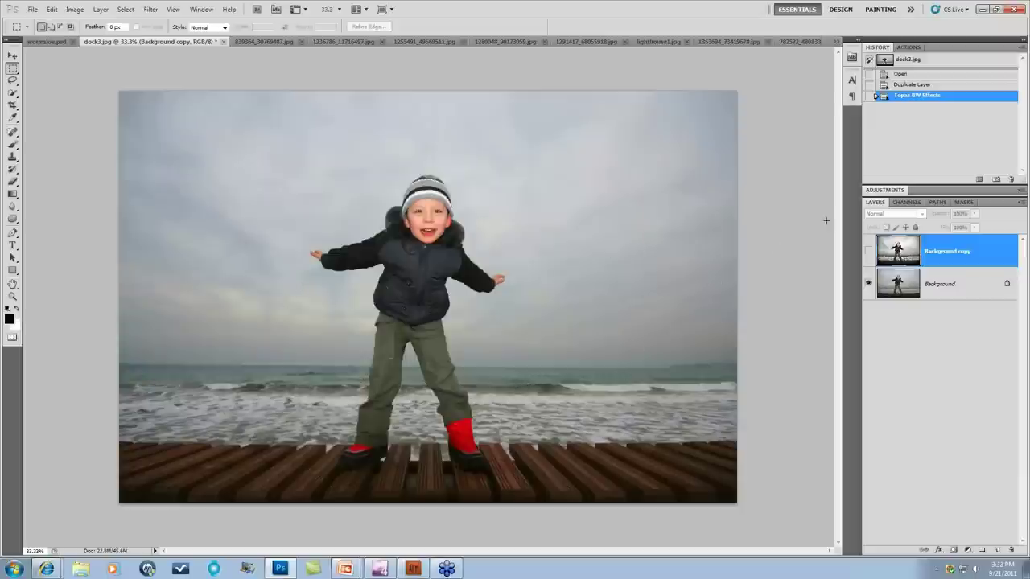
{"action": "left_click", "coordinate": [869, 252]}
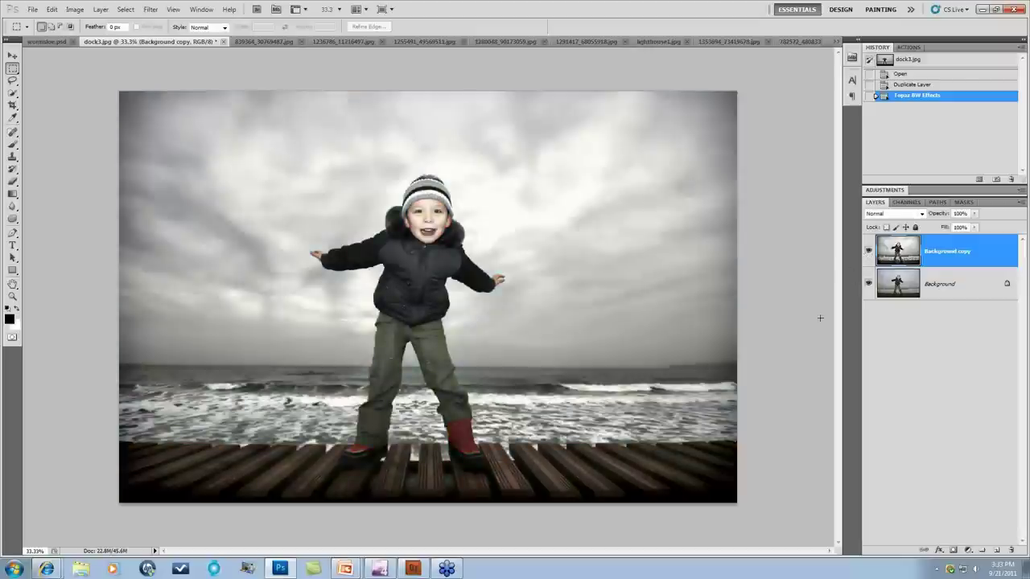
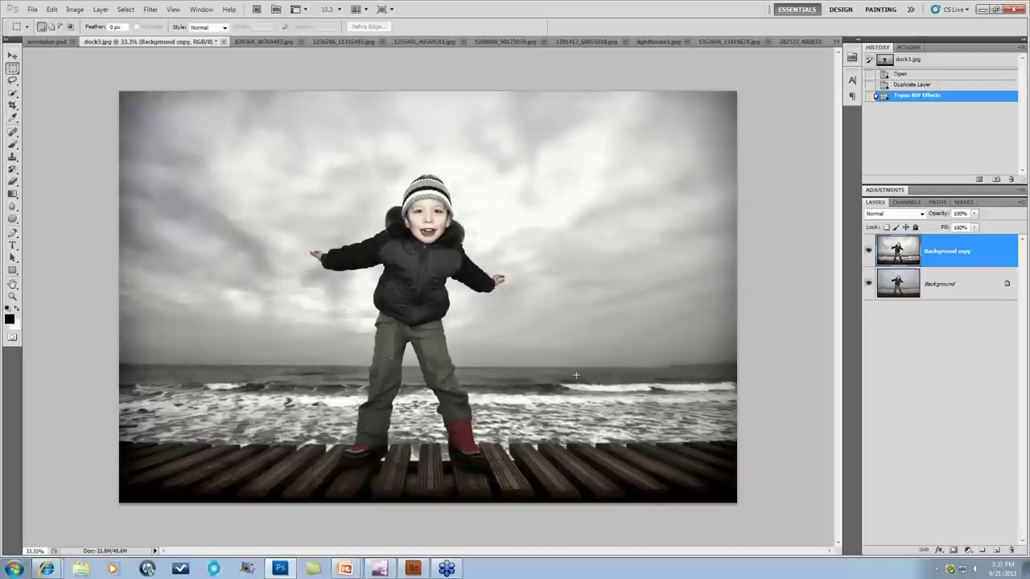
Switch to 782572_48083356.jpg, delete its Background copy layer and duplicate the Background layer again.
{"action": "left_click", "coordinate": [835, 41]}
{"action": "left_click", "coordinate": [879, 155]}
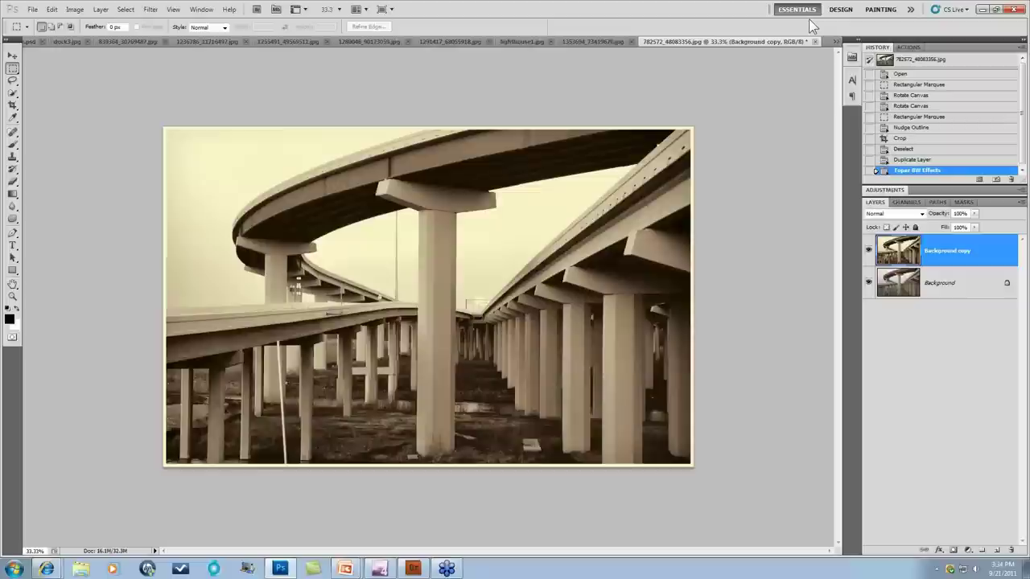
{"action": "left_click", "coordinate": [869, 250]}
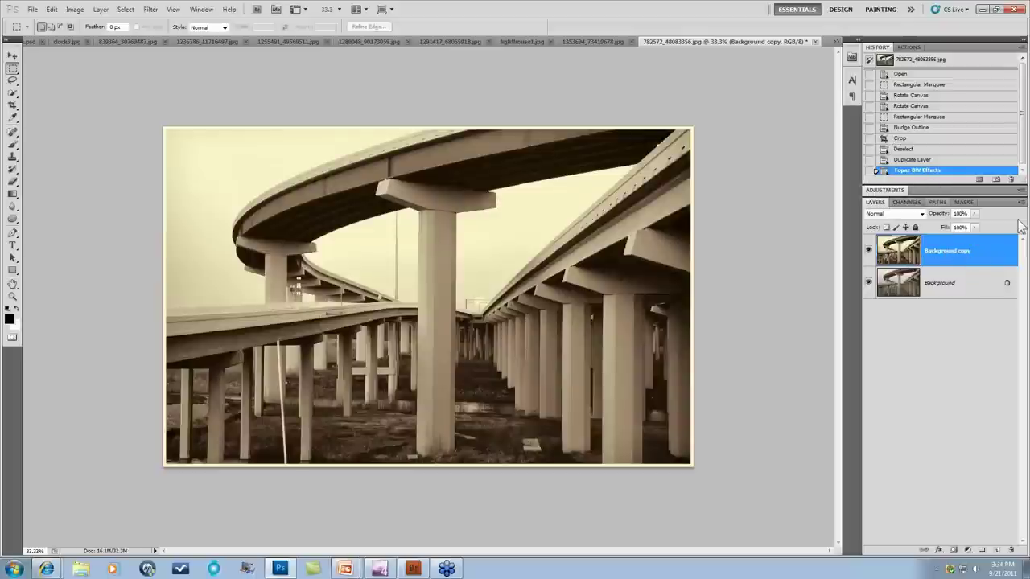
{"action": "left_click_drag", "start_coordinate": [994, 254], "coordinate": [1011, 549]}
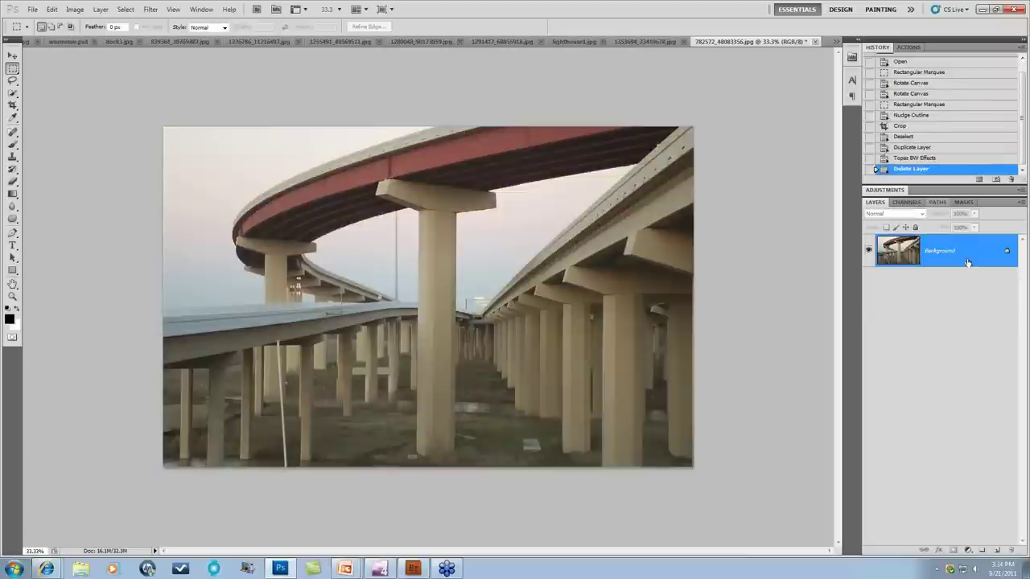
{"action": "left_click_drag", "start_coordinate": [977, 252], "coordinate": [996, 551]}
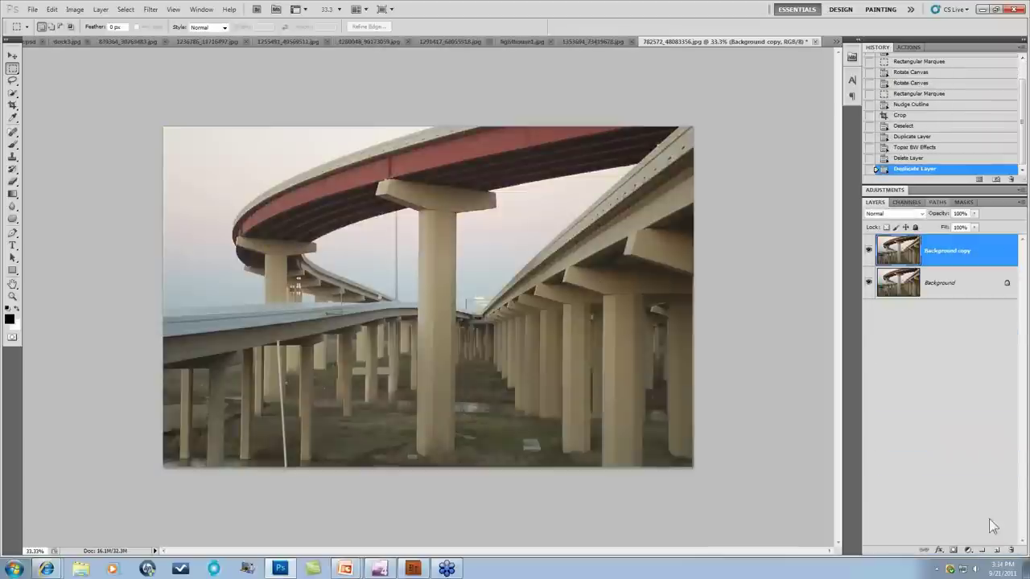
Open the Background copy layer of the highway photo in the Topaz B&W Effects filter.
{"action": "left_click", "coordinate": [150, 8]}
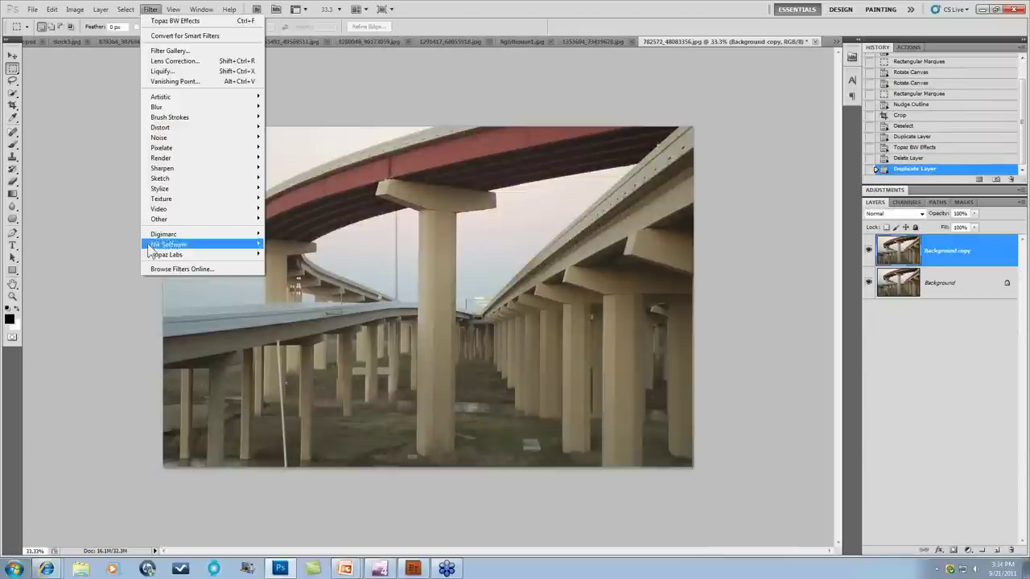
{"action": "mouse_move", "coordinate": [238, 256]}
{"action": "left_click", "coordinate": [296, 265]}
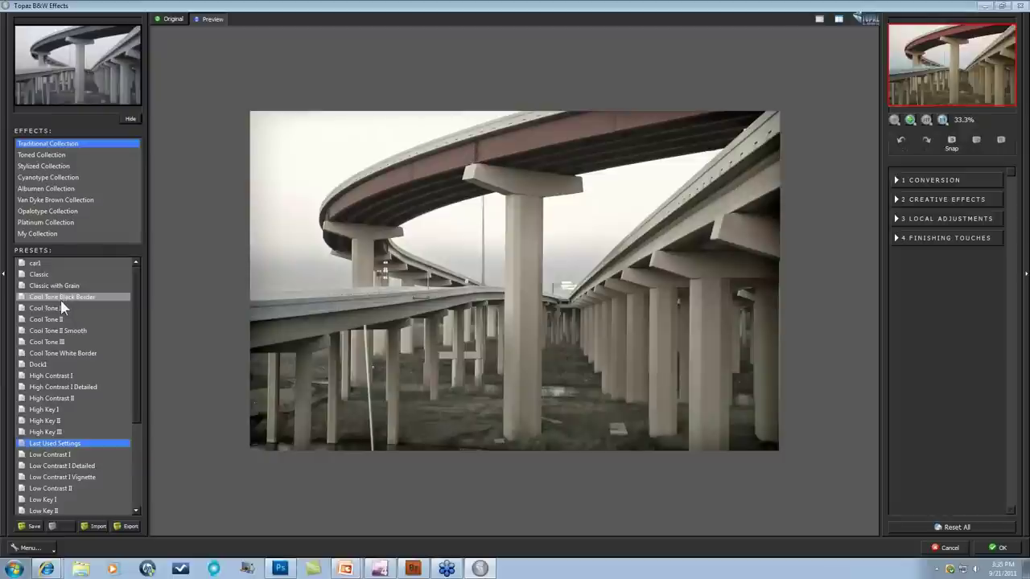
Try the Toned Collection presets Antique Dye, Gold_Blue I, Selenium V and Sepia I, and select the Van Dyke Brown Collection.
{"action": "left_click", "coordinate": [48, 144]}
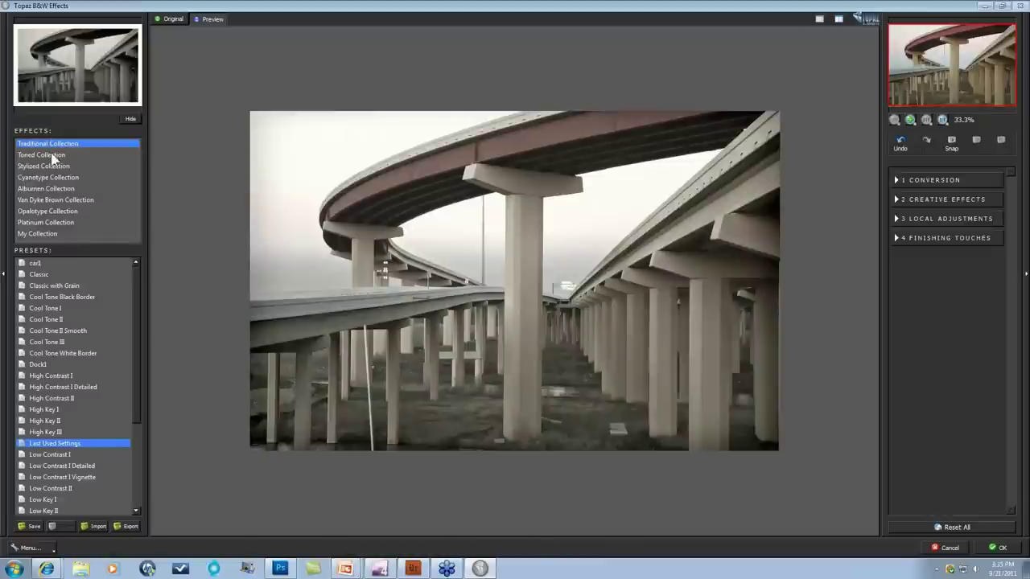
{"action": "left_click", "coordinate": [50, 155]}
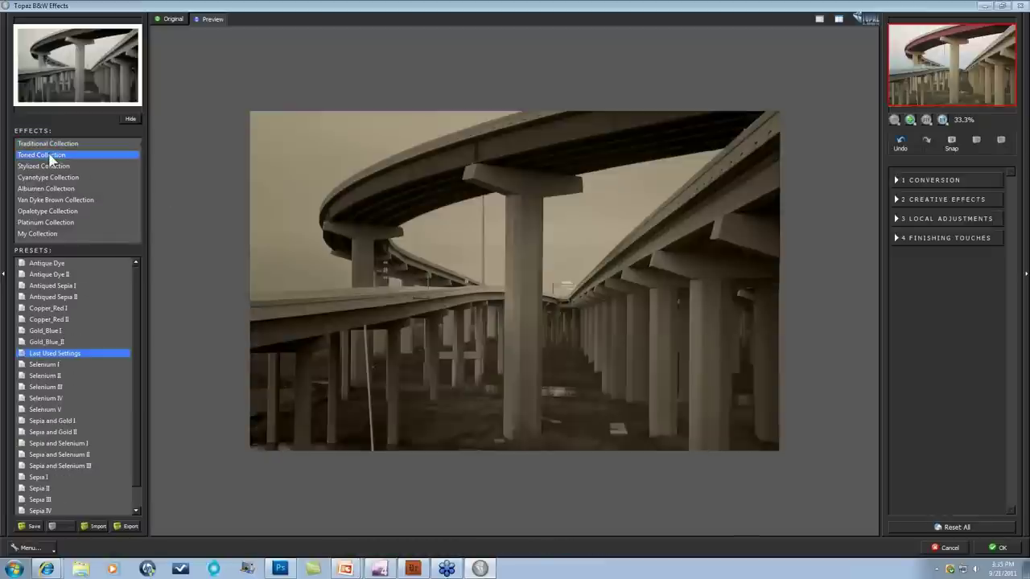
{"action": "left_click", "coordinate": [48, 264]}
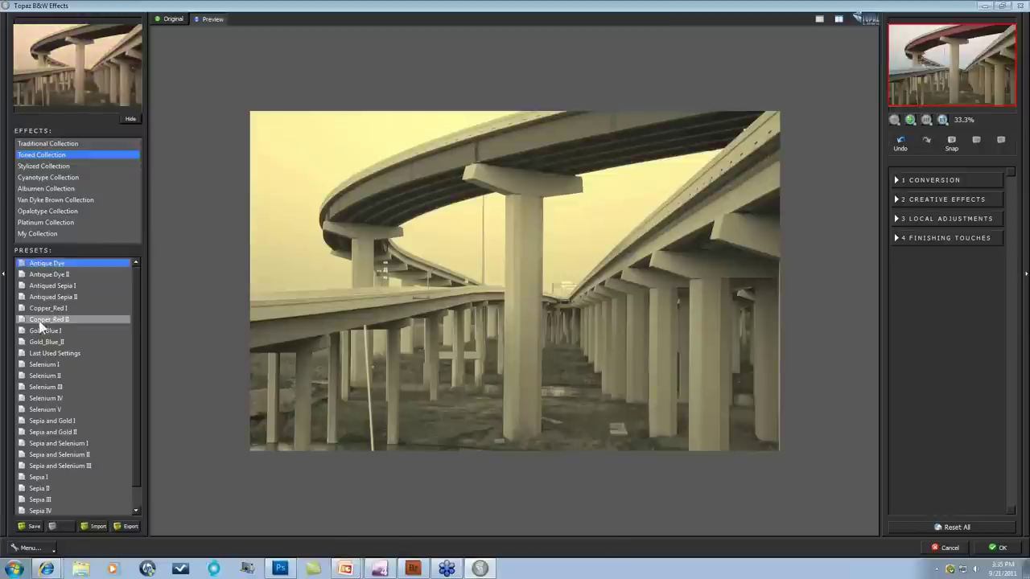
{"action": "left_click", "coordinate": [42, 332]}
{"action": "left_click", "coordinate": [50, 411]}
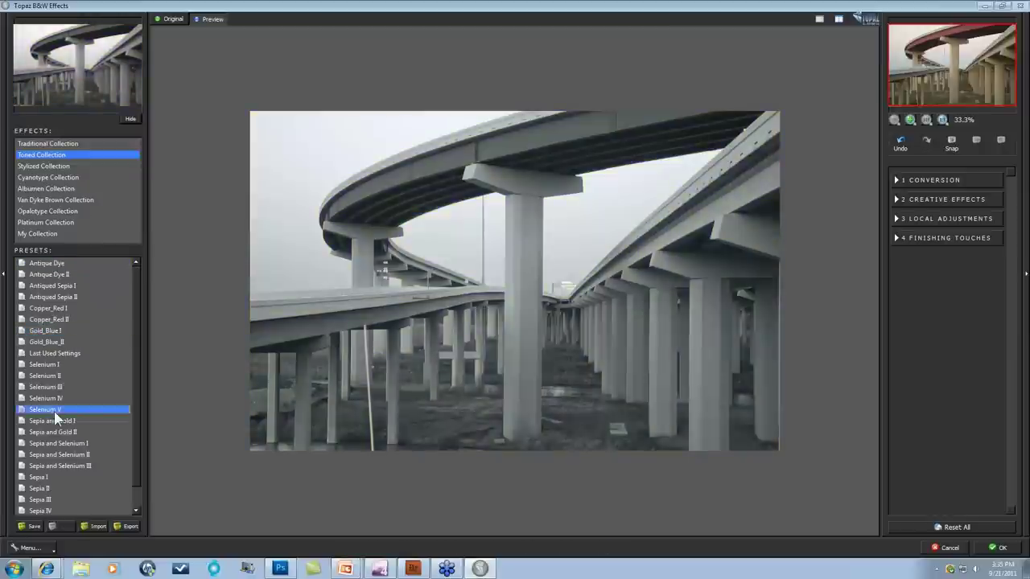
{"action": "left_click", "coordinate": [47, 478]}
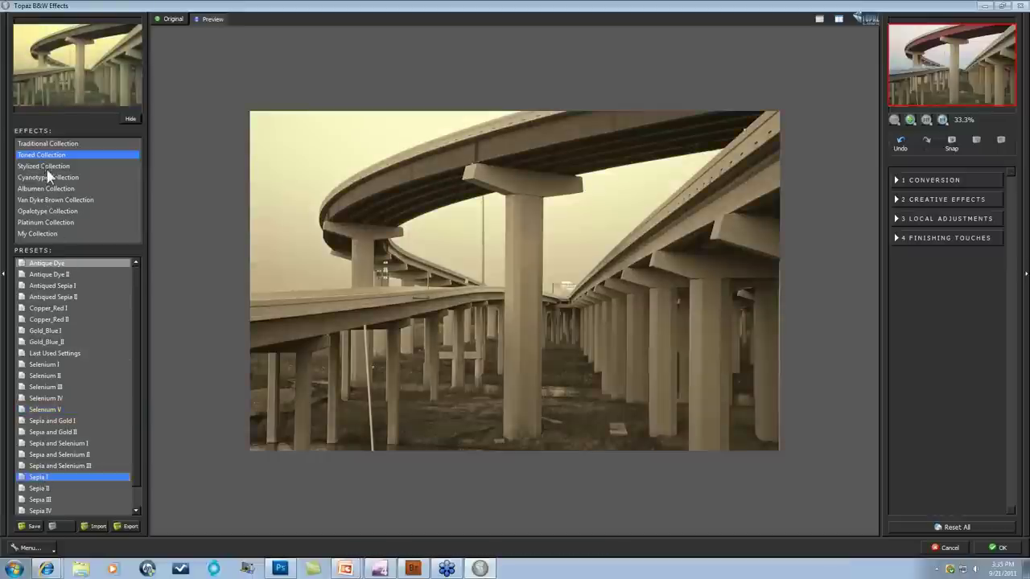
{"action": "left_click", "coordinate": [79, 199]}
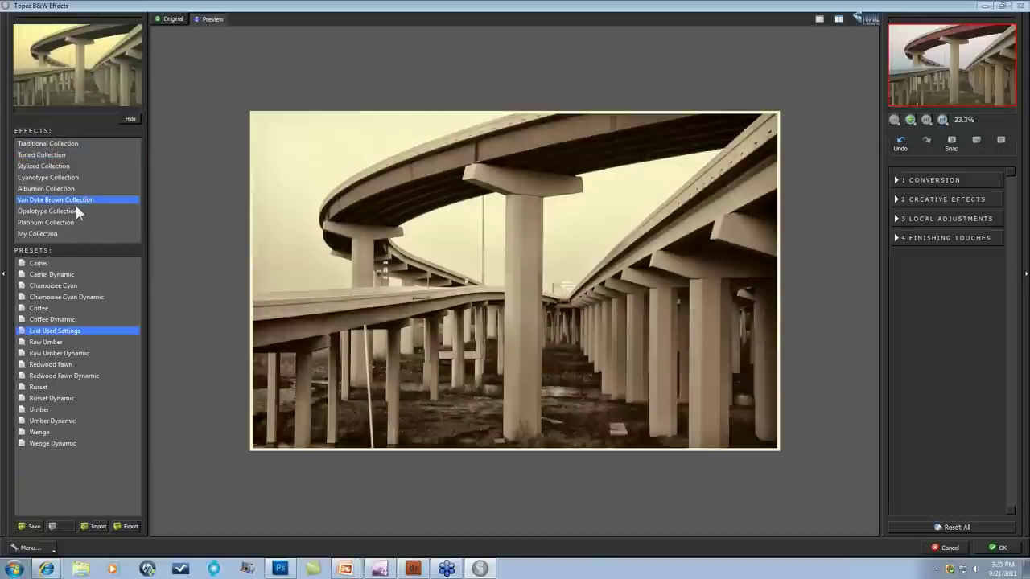
Compare the Camel and Camel Dynamic presets of the Van Dyke Brown Collection on the highway photo.
{"action": "left_click", "coordinate": [46, 267]}
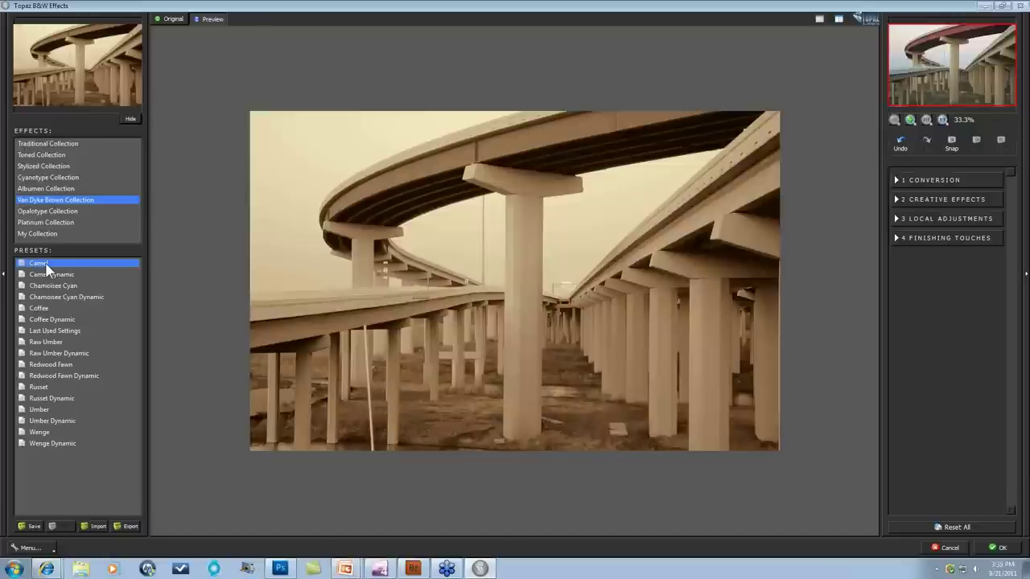
{"action": "key", "text": "Down"}
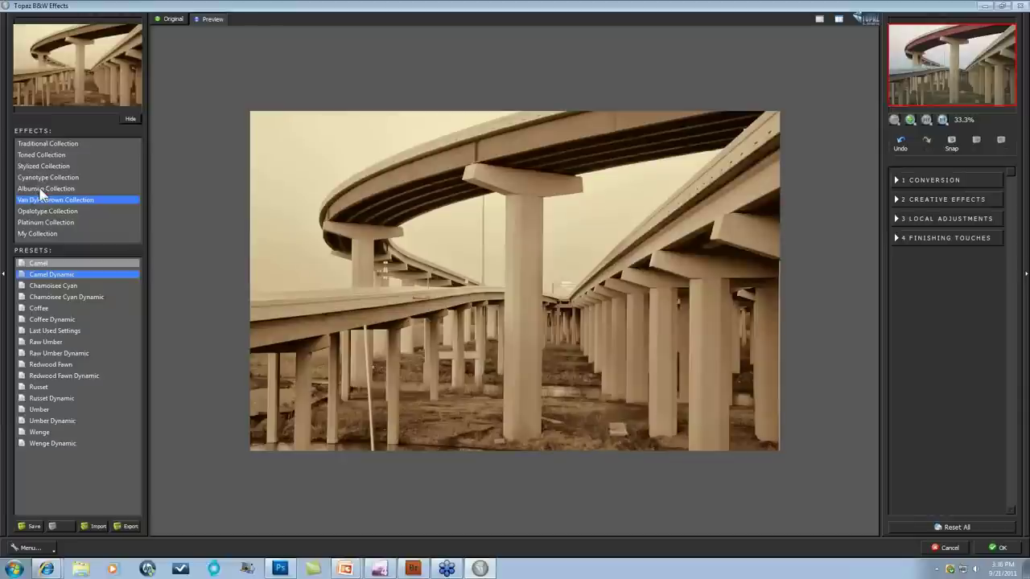
{"action": "left_click", "coordinate": [50, 265]}
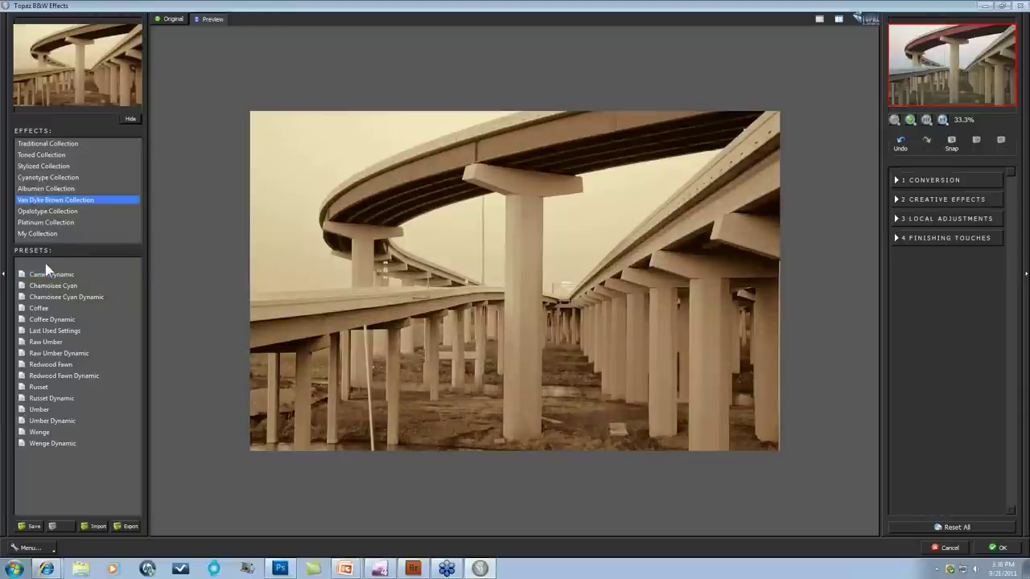
{"action": "key", "text": "Down"}
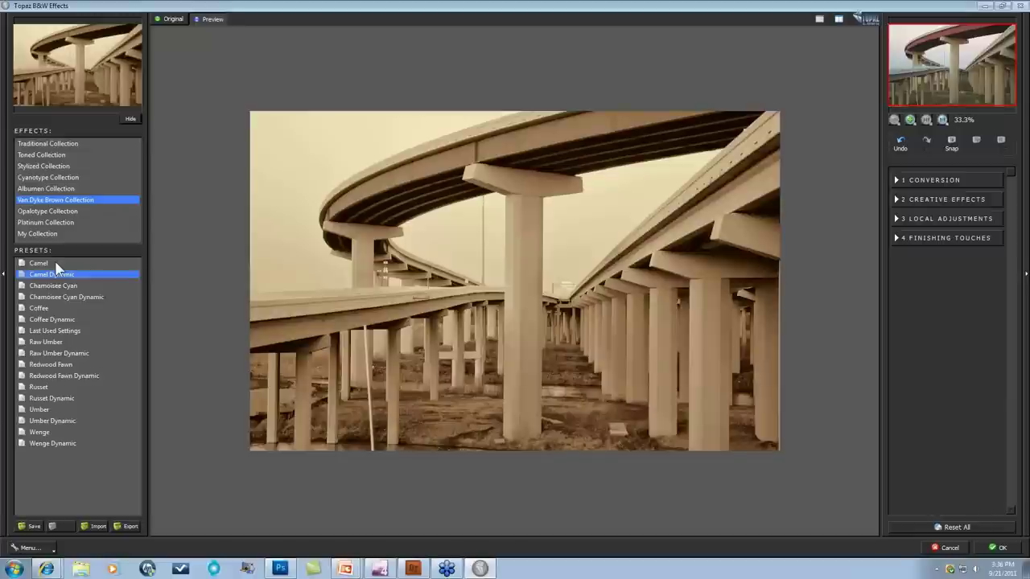
{"action": "left_click", "coordinate": [56, 264]}
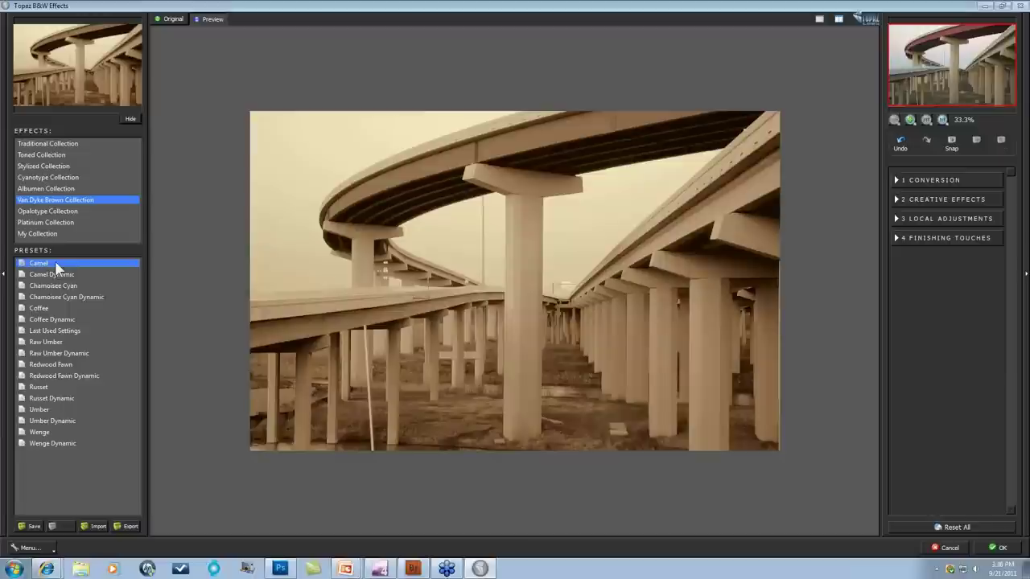
{"action": "key", "text": "Down"}
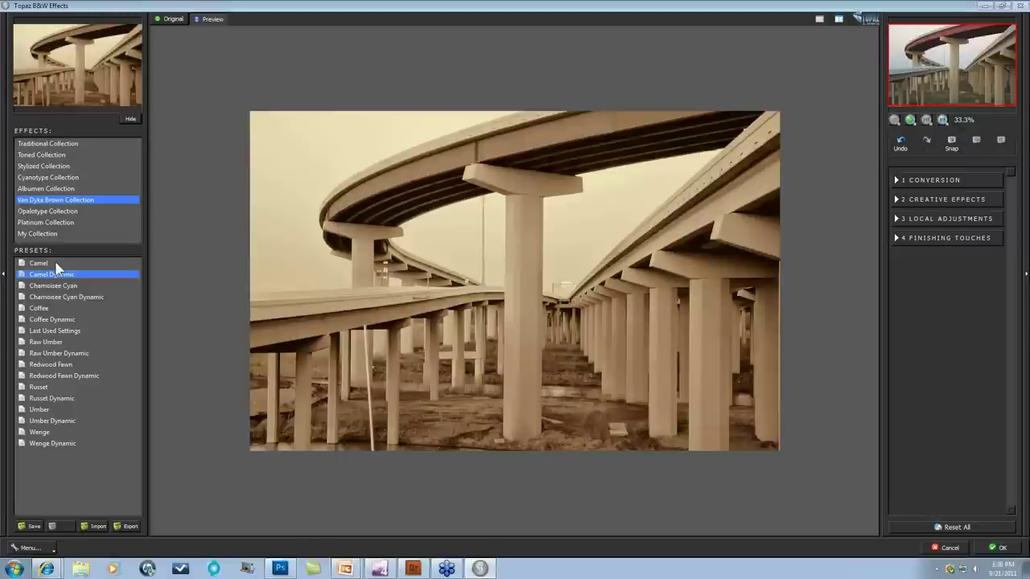
Step through the remaining Van Dyke Brown presets from Chamoisee Cyan onward and apply Umber Dynamic.
{"action": "key", "text": "Down"}
{"action": "key", "text": "Down"}
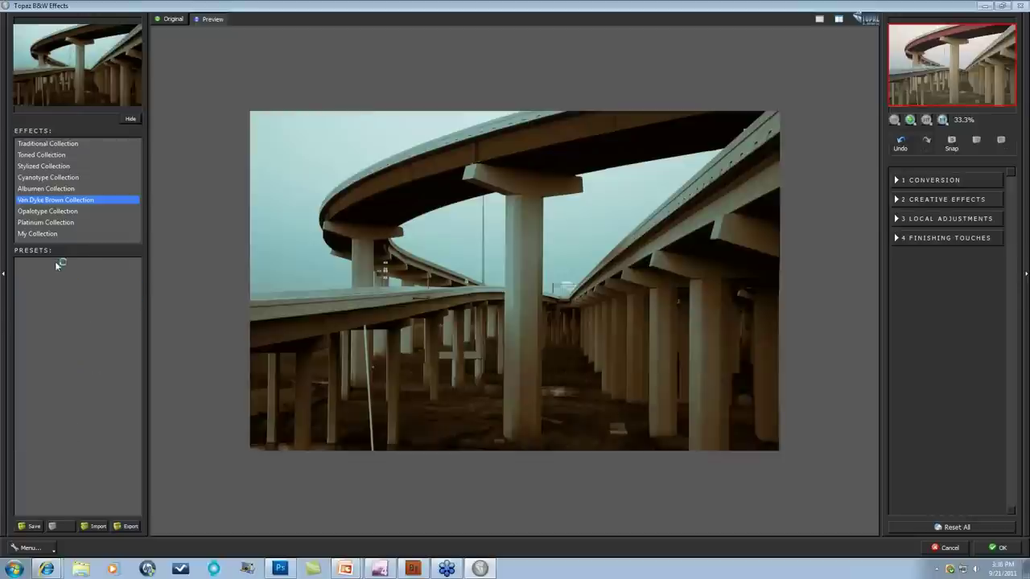
{"action": "key", "text": "Down"}
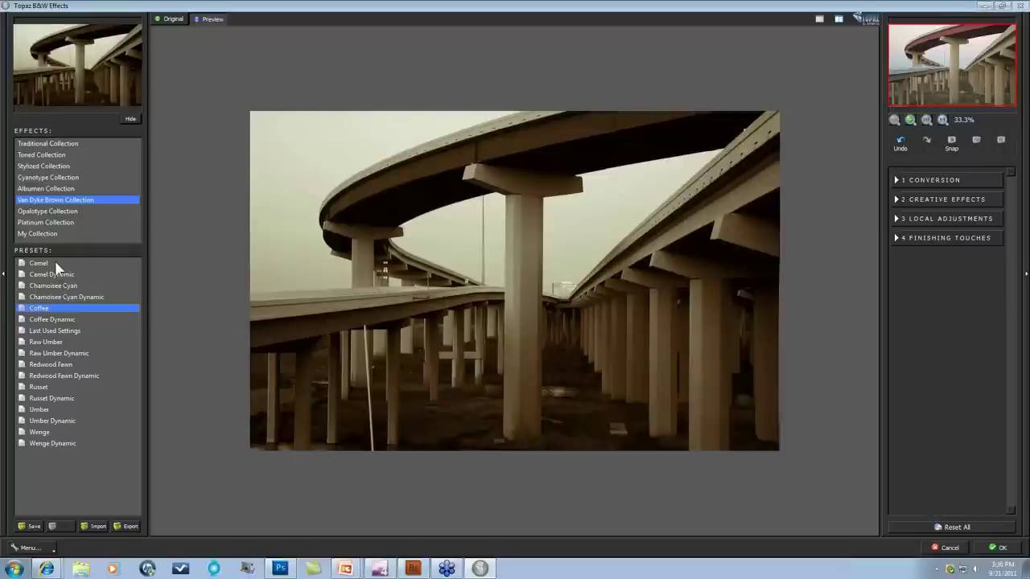
{"action": "key", "text": "Down"}
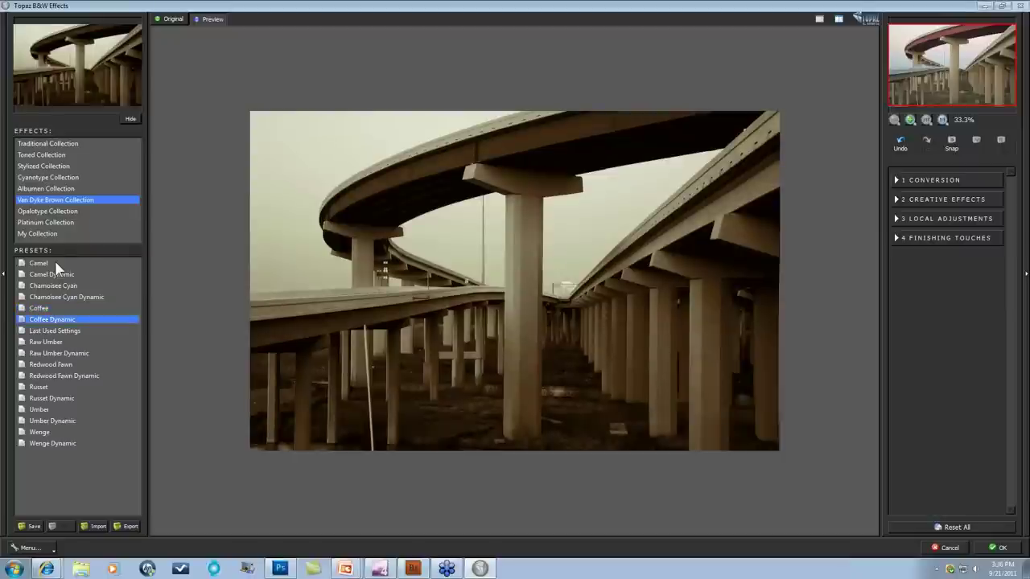
{"action": "key", "text": "Down"}
{"action": "key", "text": "Down"}
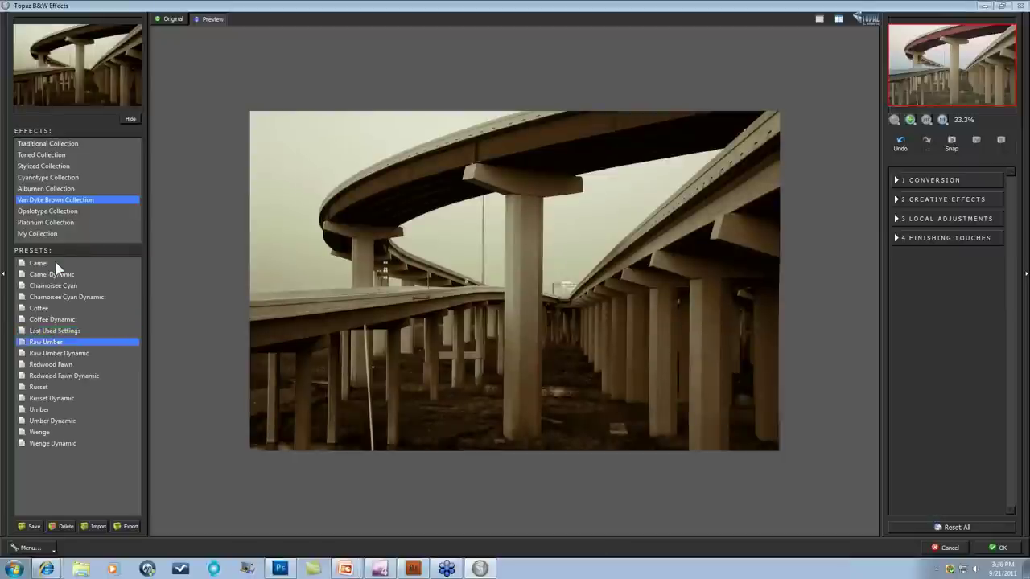
{"action": "key", "text": "Down"}
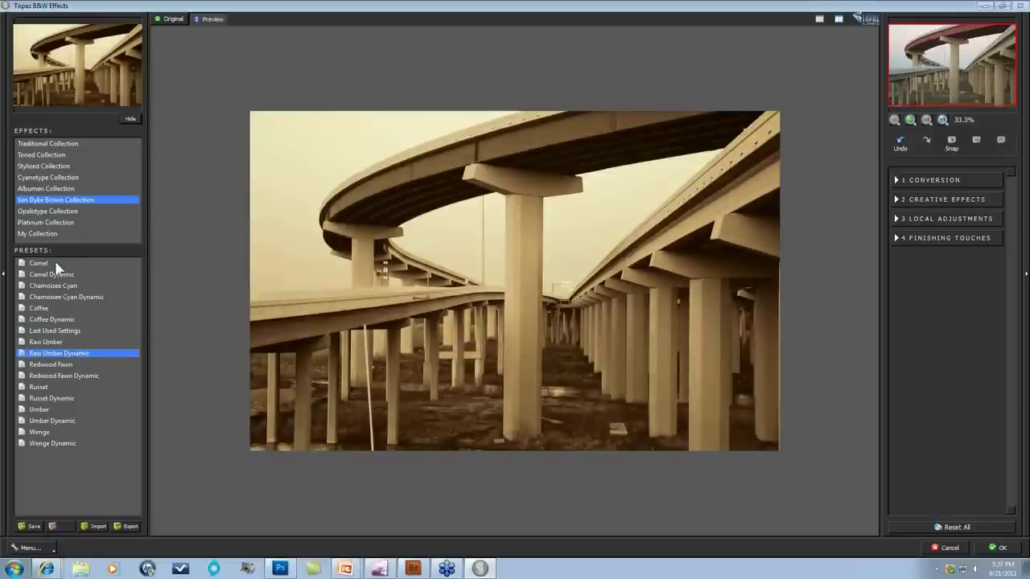
{"action": "key", "text": "Down"}
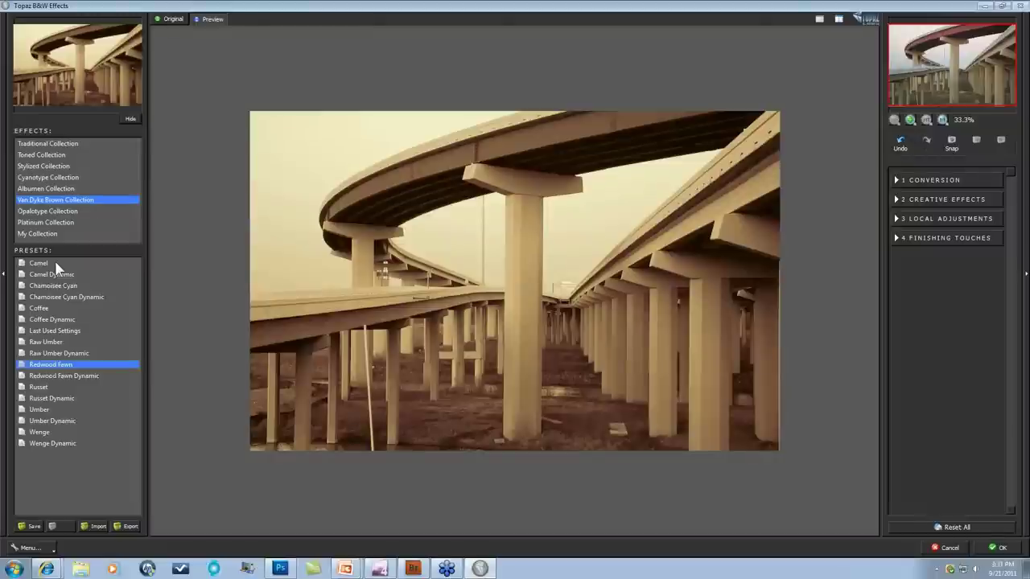
{"action": "key", "text": "Down"}
{"action": "key", "text": "Down"}
{"action": "key", "text": "Down"}
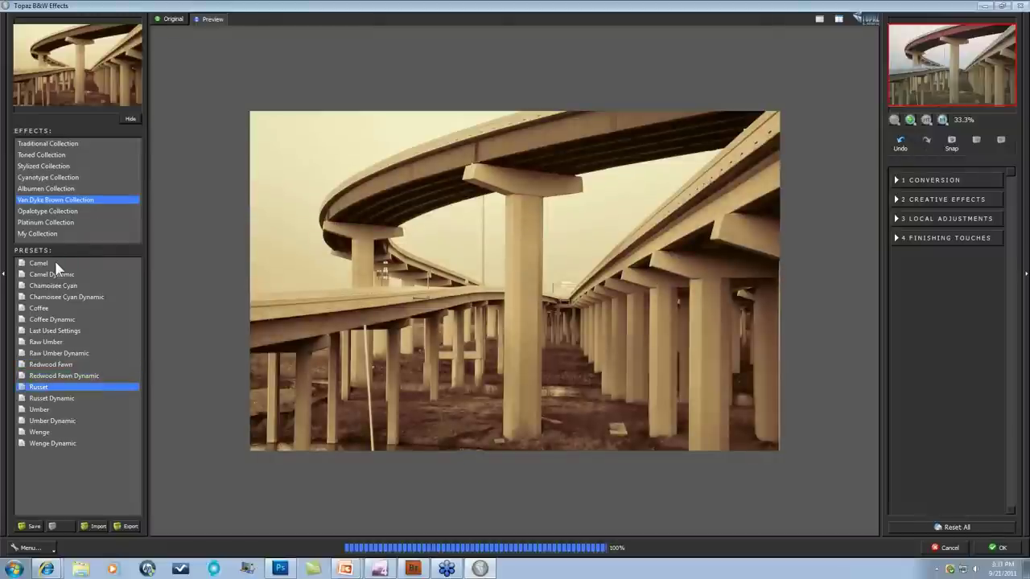
{"action": "key", "text": "Down"}
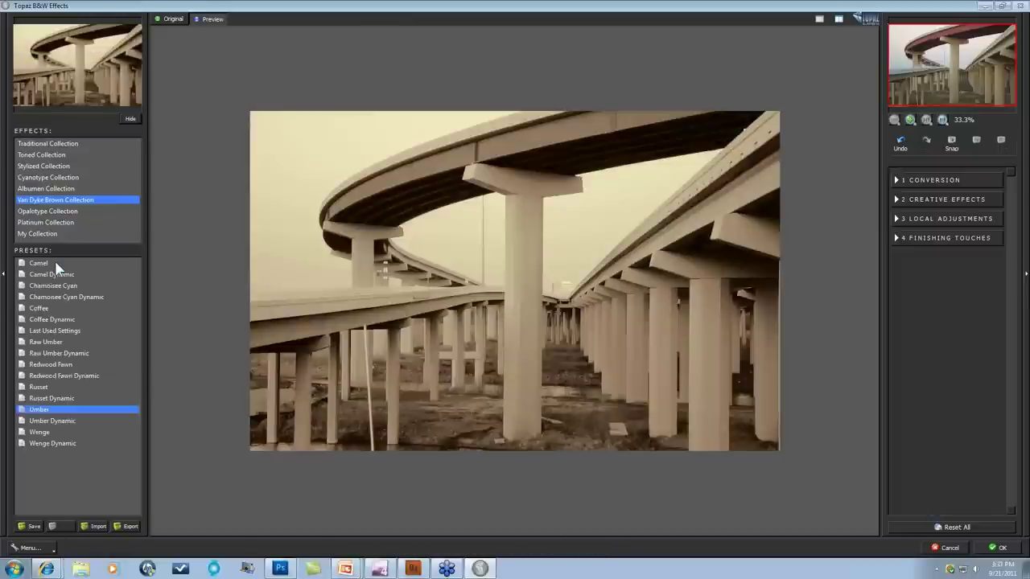
{"action": "key", "text": "Down"}
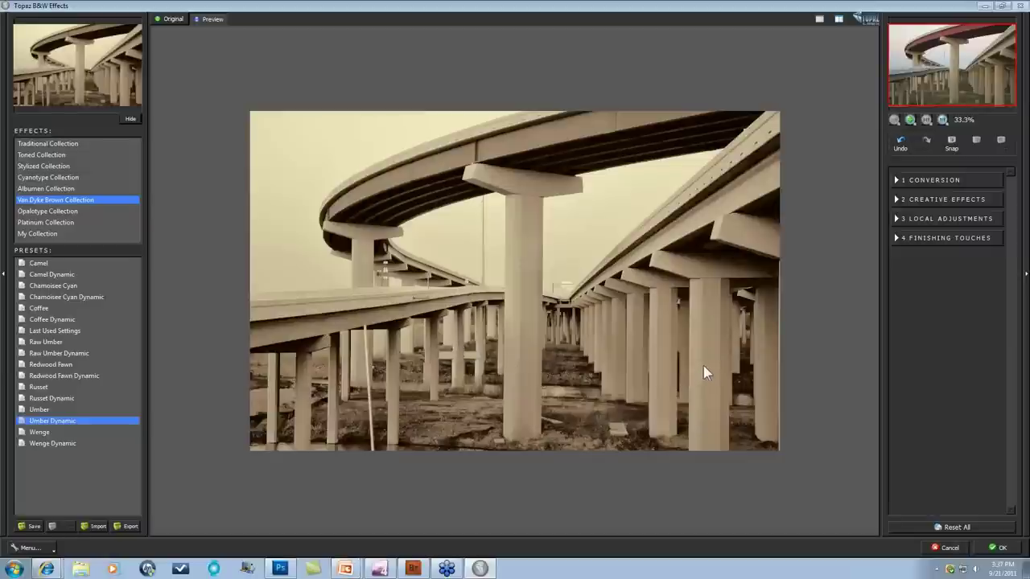
Expand the Quad Tone settings in Finishing Touches and inspect the first tone's color selector, leaving it without changes.
{"action": "left_click", "coordinate": [899, 240]}
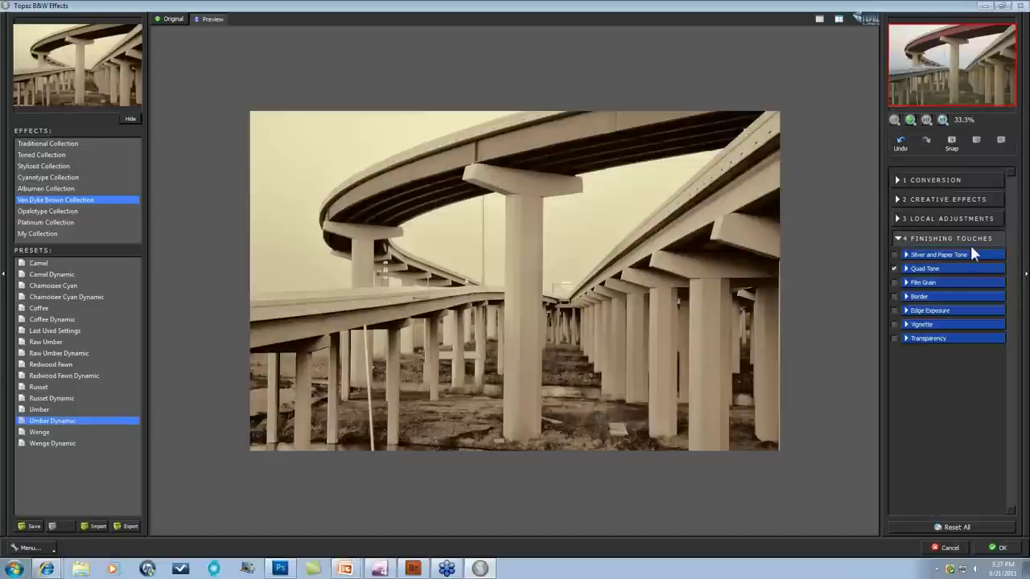
{"action": "left_click", "coordinate": [906, 271]}
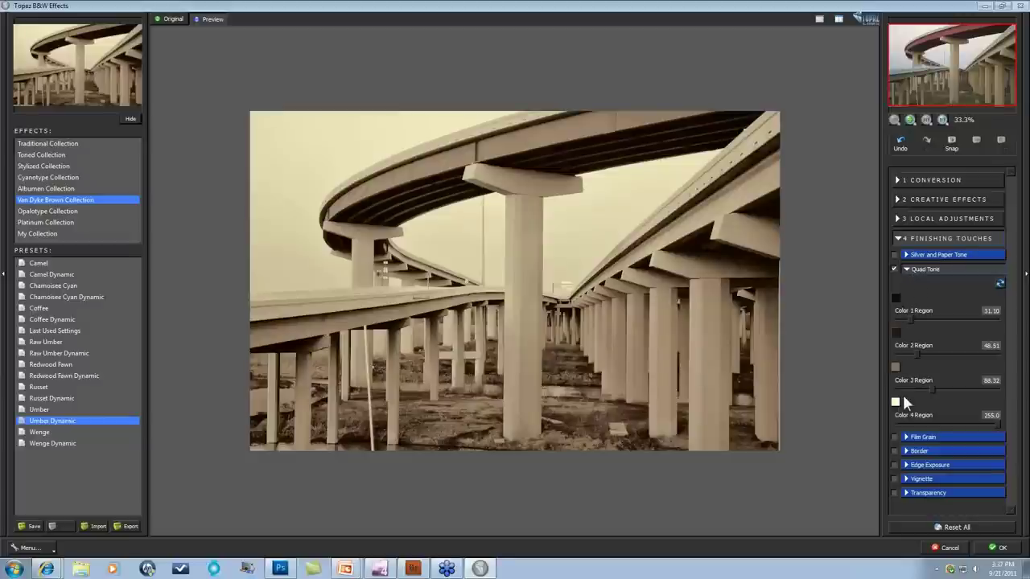
{"action": "left_click", "coordinate": [896, 297]}
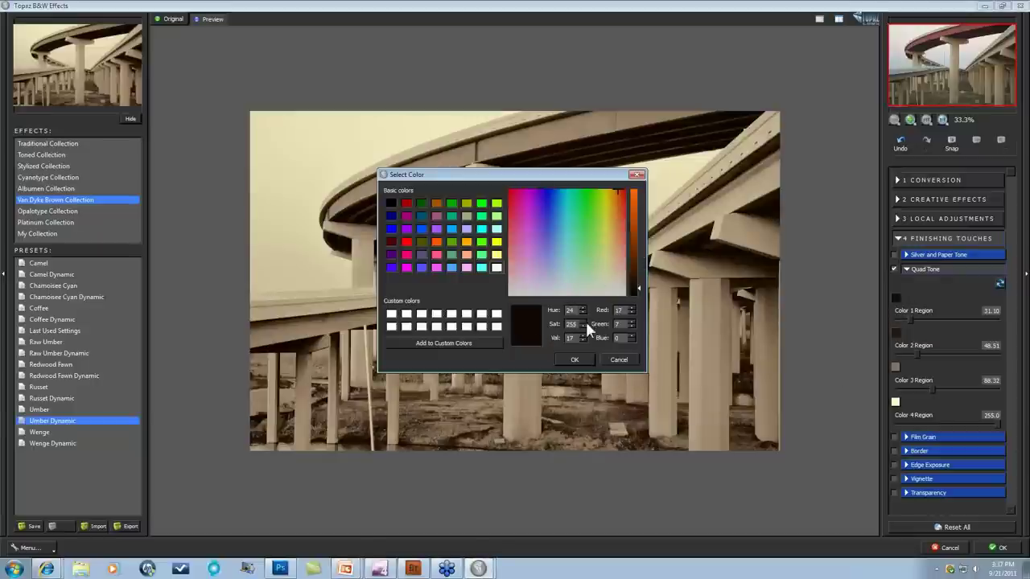
{"action": "left_click", "coordinate": [618, 360]}
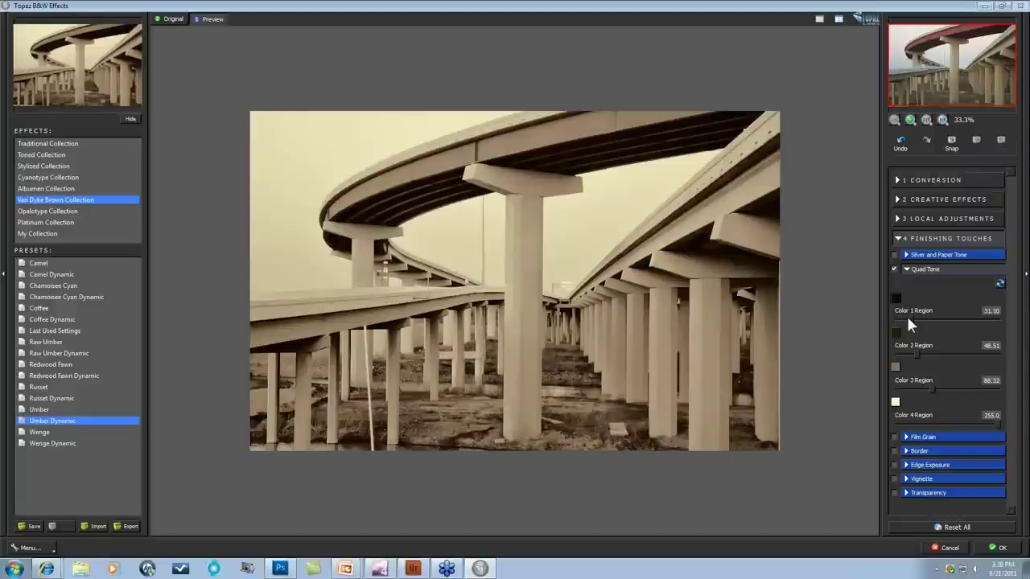
Set the Quad Tone Color 1 Region to 6.85 and the Color 3 Region to about 105.5.
{"action": "left_click_drag", "start_coordinate": [910, 319], "coordinate": [900, 319]}
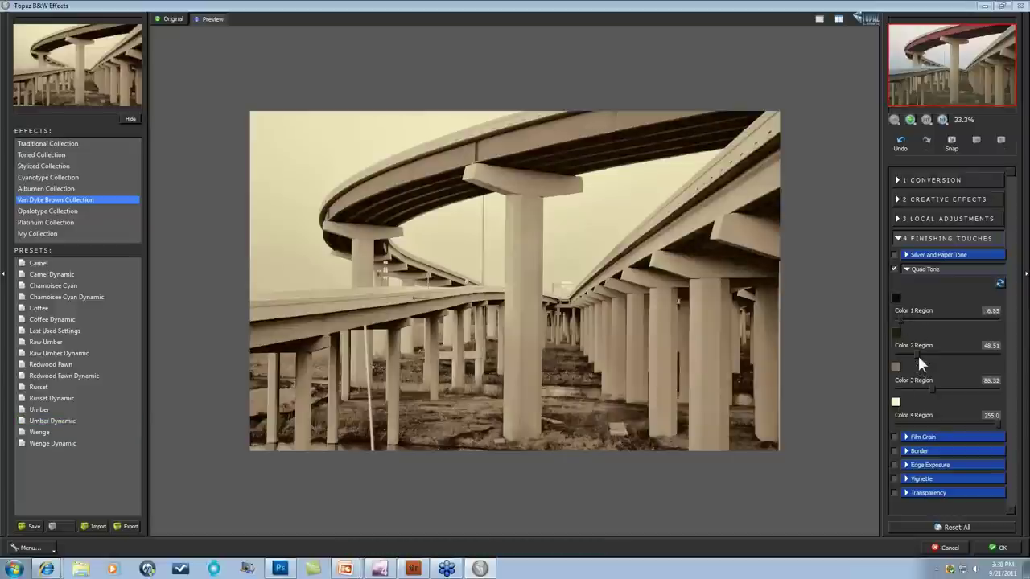
{"action": "left_click_drag", "start_coordinate": [934, 389], "coordinate": [942, 388]}
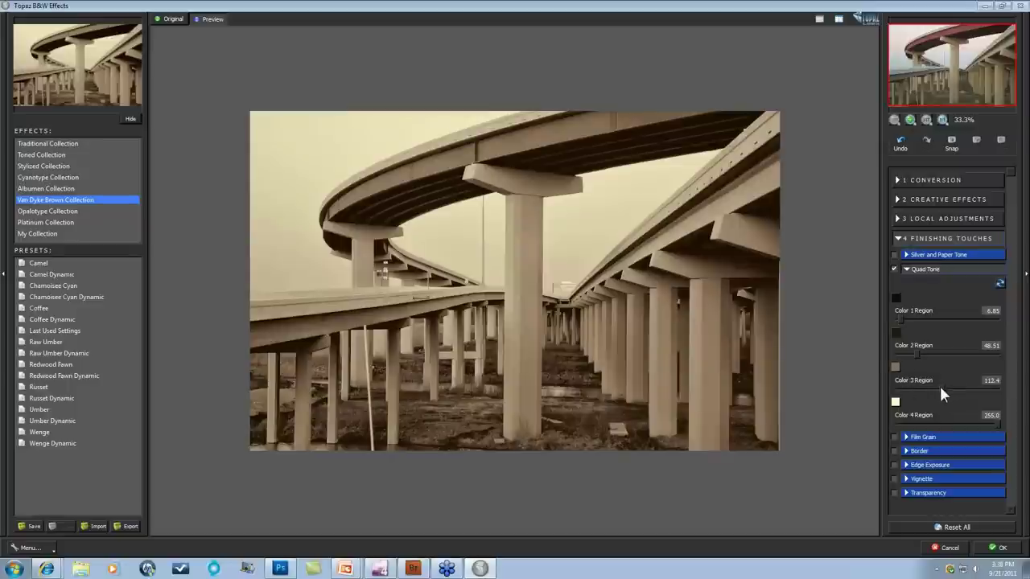
{"action": "mouse_move", "coordinate": [947, 391]}
{"action": "left_mouse_down"}
{"action": "mouse_move", "coordinate": [960, 390]}
{"action": "mouse_move", "coordinate": [942, 389]}
{"action": "left_mouse_up"}
{"action": "left_click", "coordinate": [941, 390]}
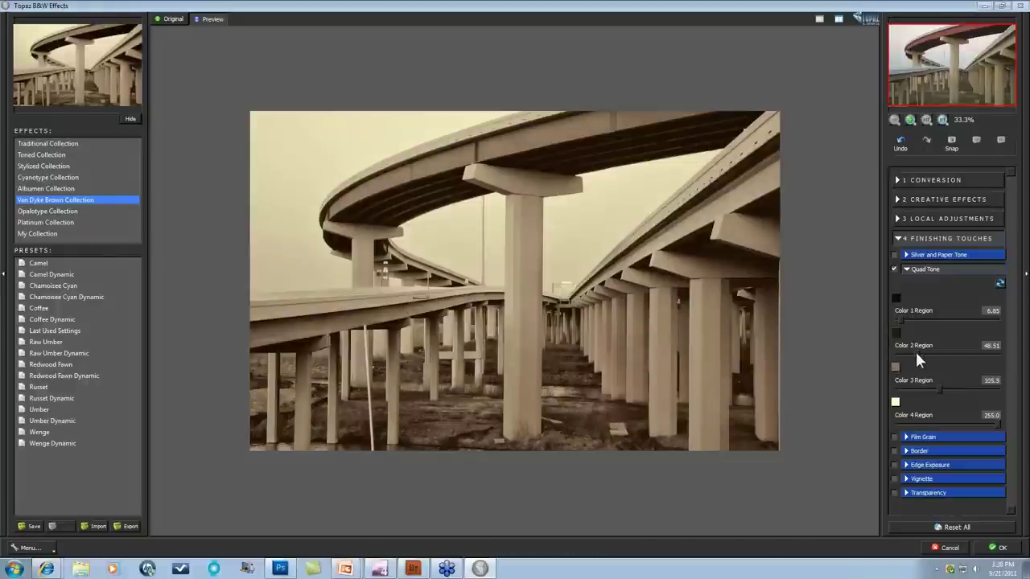
Try different Quad Tone Color 2 Region amounts and set it to 54.84.
{"action": "left_click", "coordinate": [916, 354]}
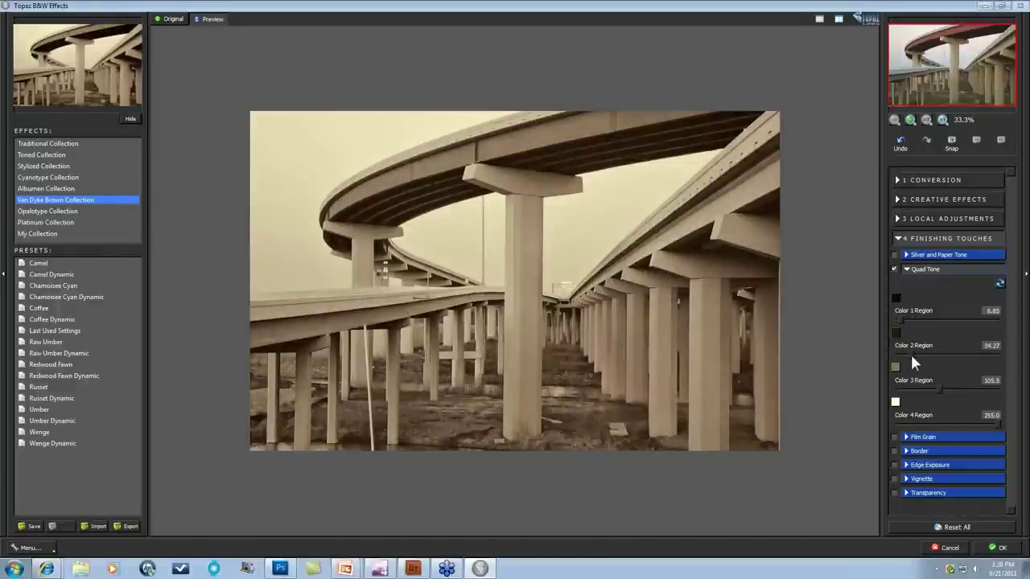
{"action": "left_click_drag", "start_coordinate": [911, 352], "coordinate": [917, 349]}
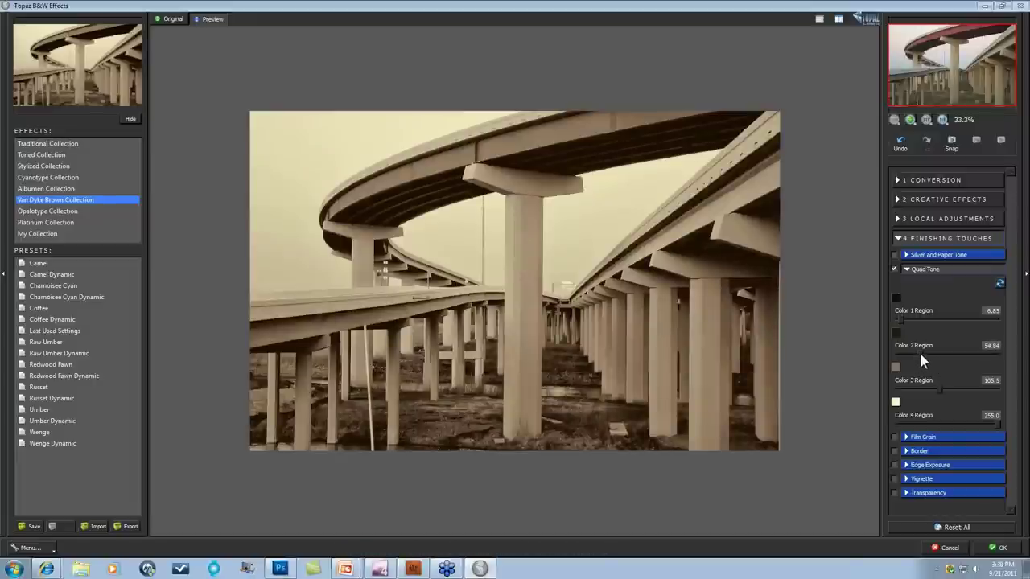
{"action": "left_click_drag", "start_coordinate": [921, 354], "coordinate": [922, 353]}
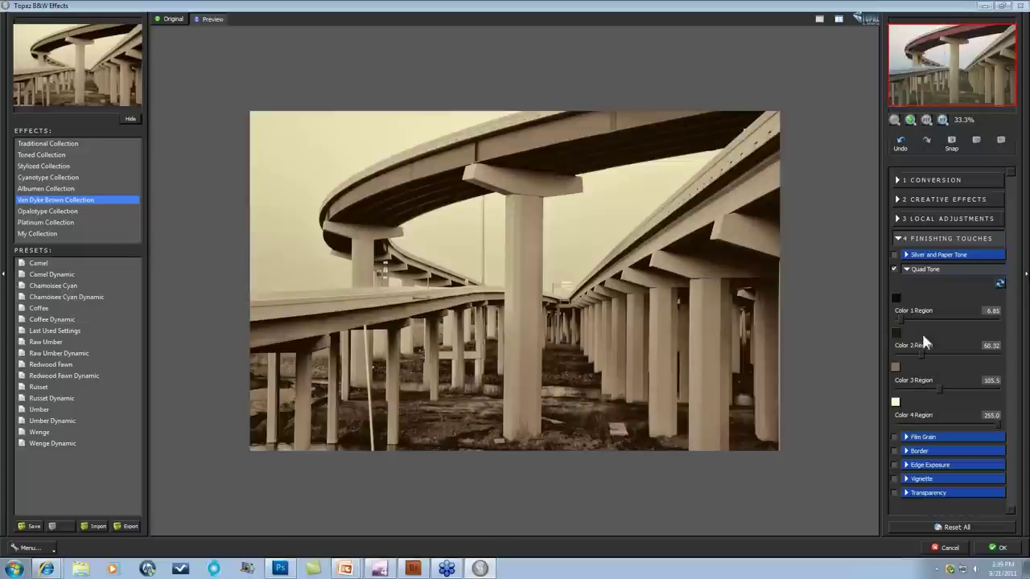
{"action": "left_click_drag", "start_coordinate": [921, 352], "coordinate": [919, 352]}
Lower the Quad Tone Color 1 Region to 2.74 and compare the photo with Quad Tone off and on.
{"action": "left_click", "coordinate": [898, 316]}
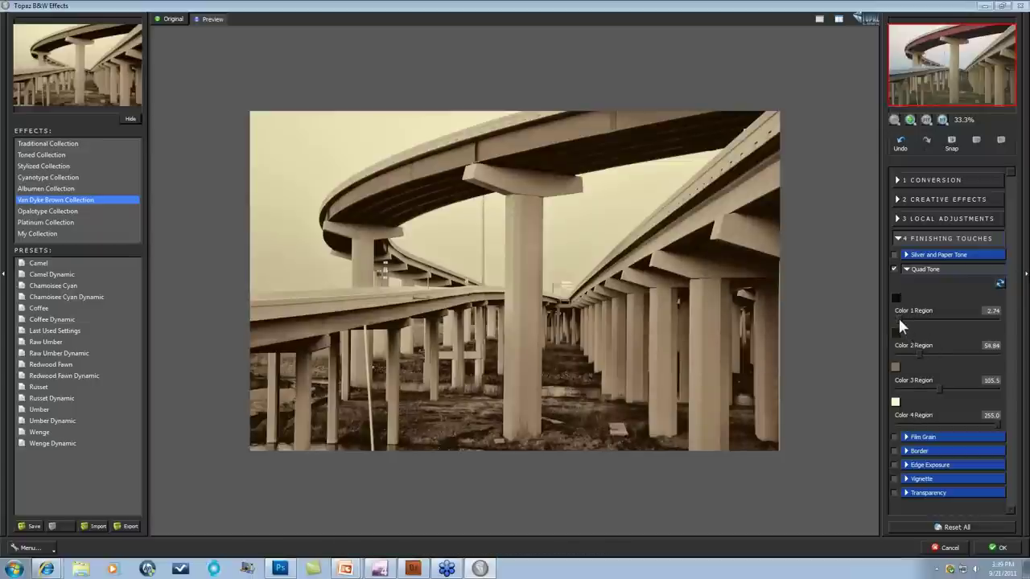
{"action": "left_click", "coordinate": [895, 270]}
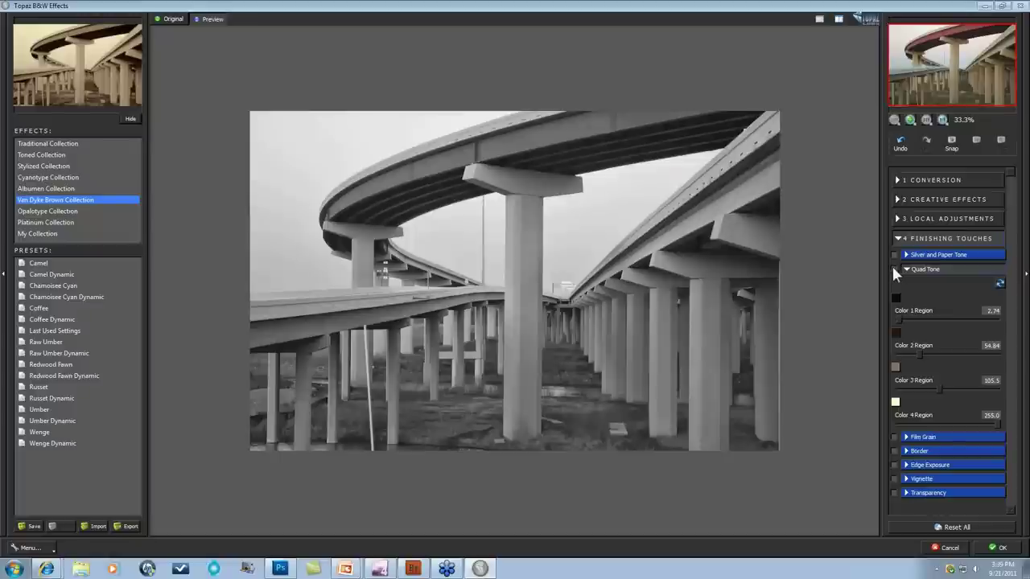
{"action": "left_click", "coordinate": [895, 270]}
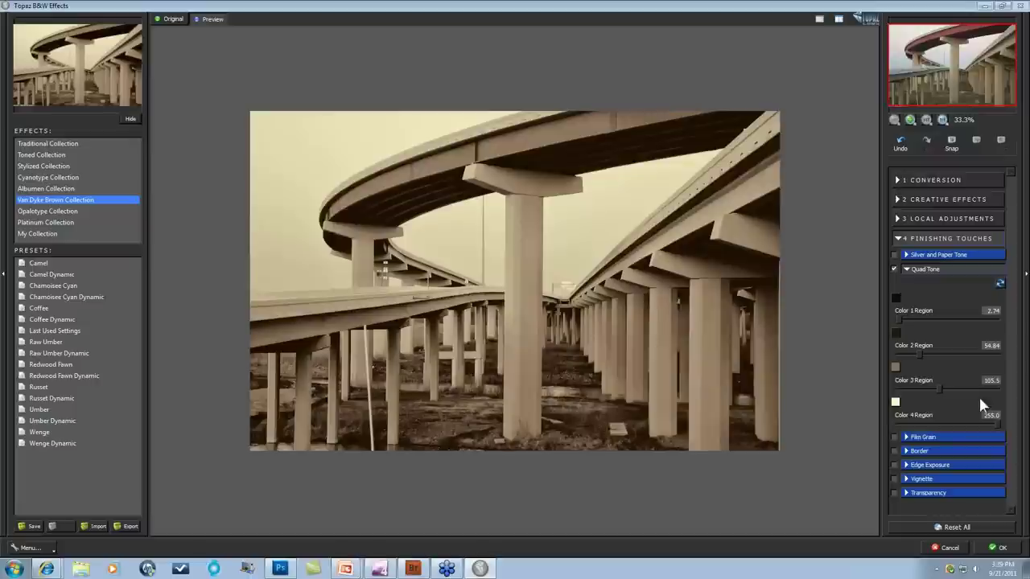
Brighten the highlights by setting Boost Whites to 0.40 in the Basic Exposure conversion settings.
{"action": "left_click", "coordinate": [899, 181]}
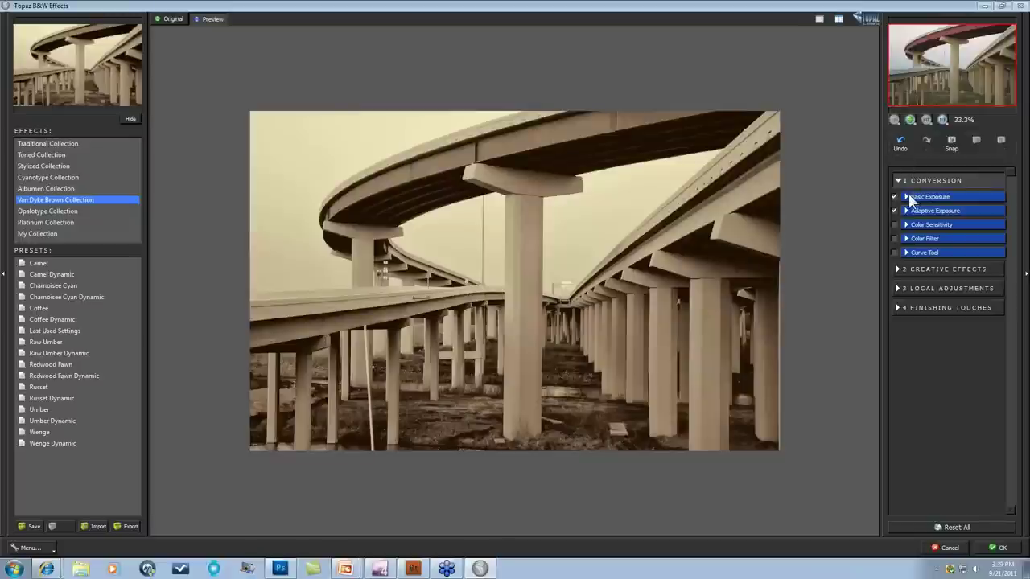
{"action": "left_click", "coordinate": [909, 198]}
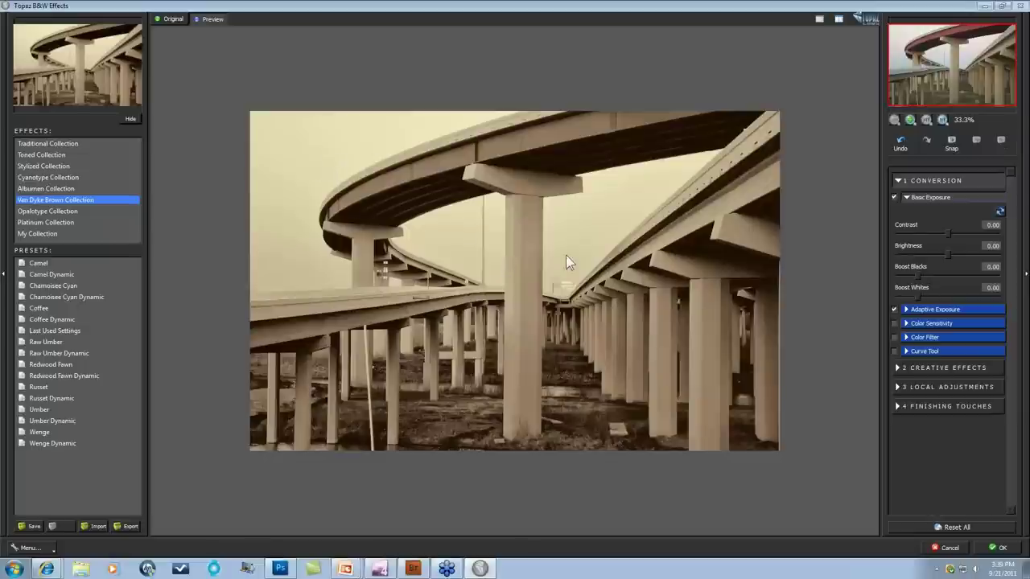
{"action": "left_click_drag", "start_coordinate": [923, 300], "coordinate": [939, 300]}
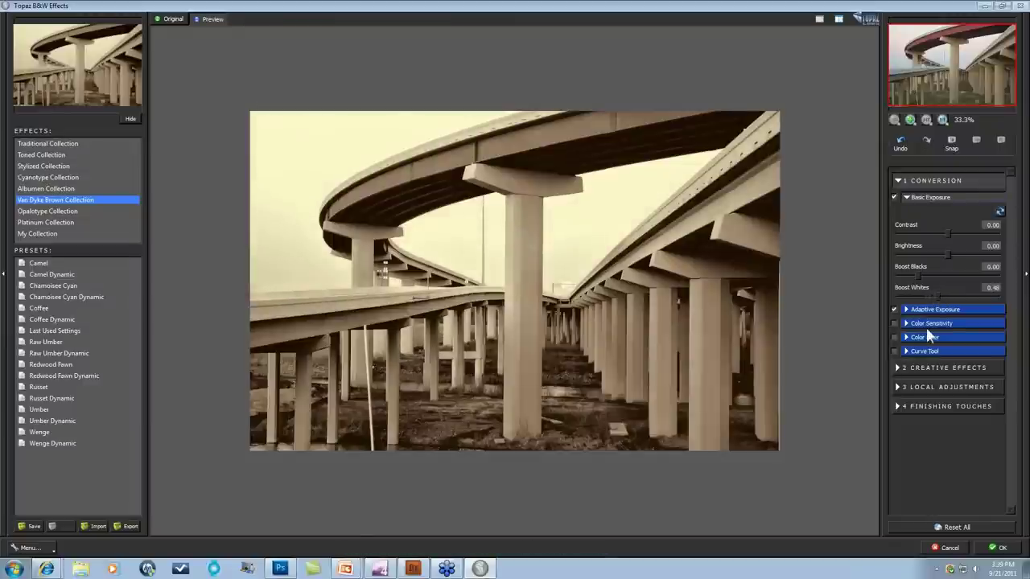
{"action": "left_click", "coordinate": [906, 351]}
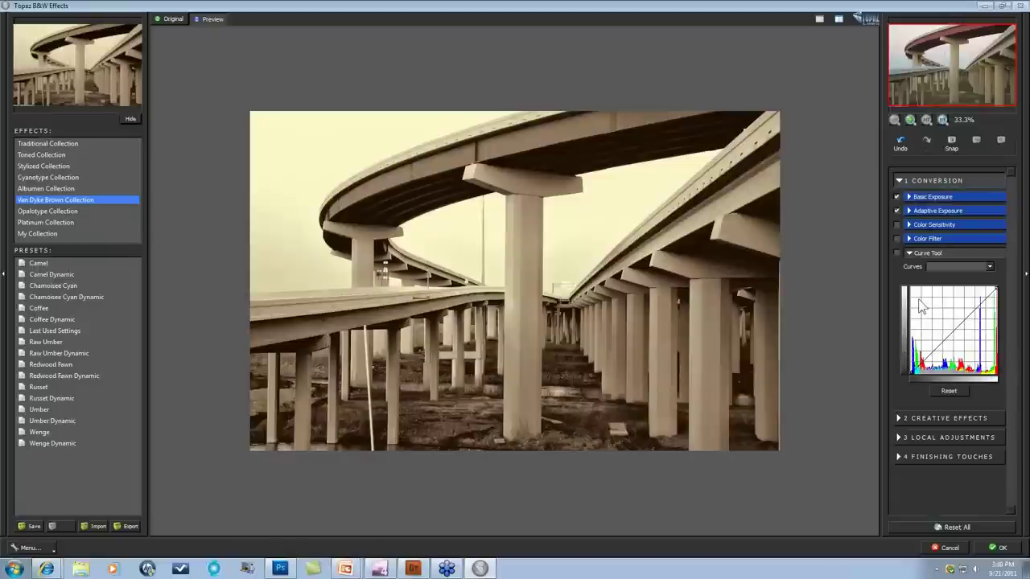
{"action": "left_click", "coordinate": [909, 198]}
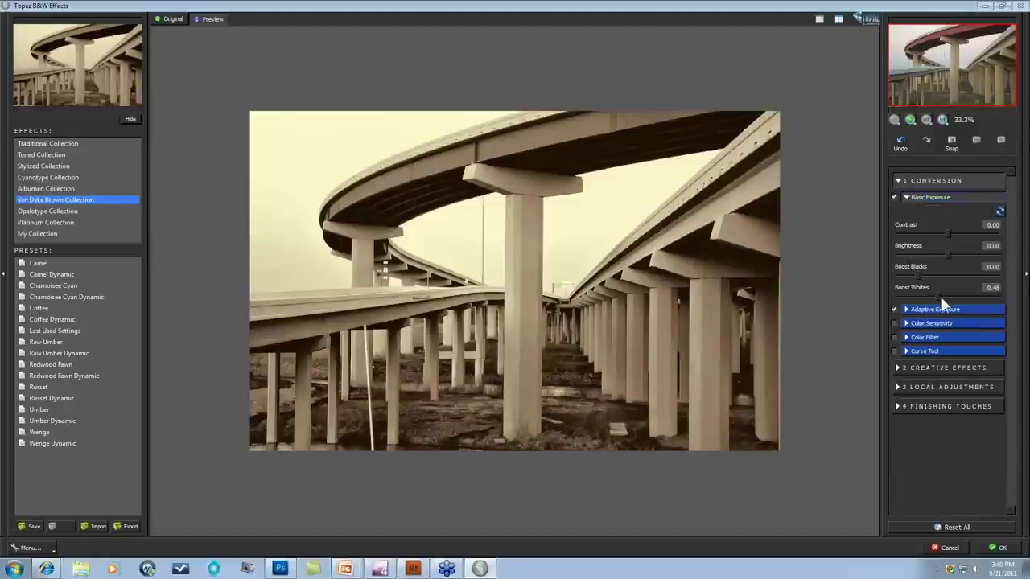
{"action": "left_click_drag", "start_coordinate": [936, 295], "coordinate": [933, 294]}
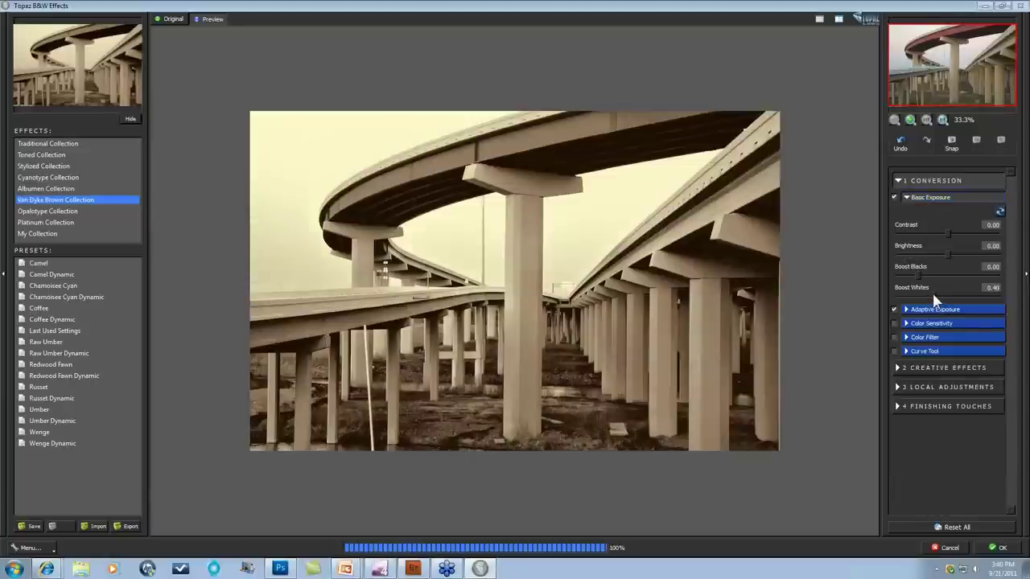
{"action": "left_click", "coordinate": [934, 295]}
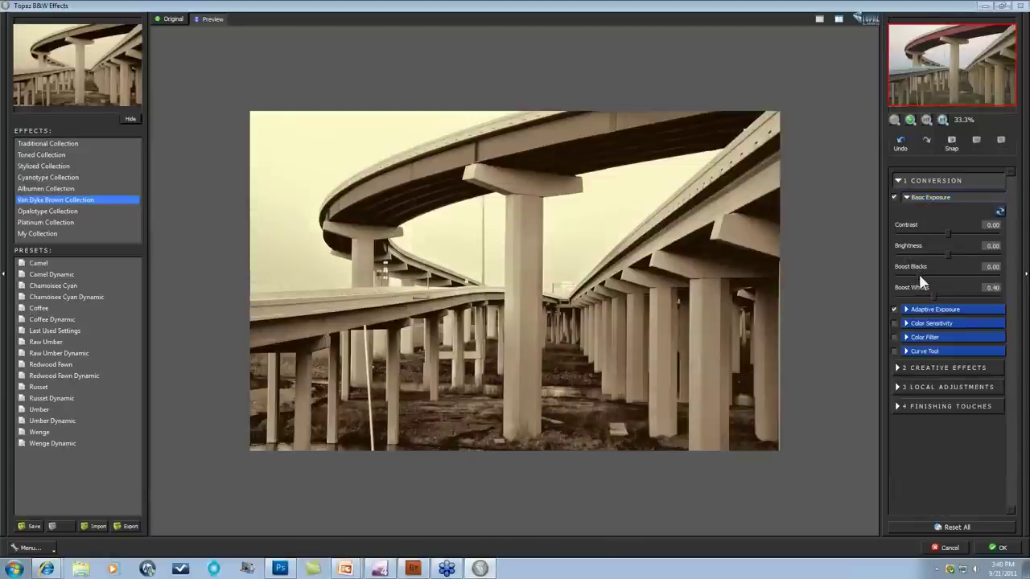
Set Boost Blacks to 0.01 in Basic Exposure and raise the Adaptive Exposure Regions to 19.18.
{"action": "left_click", "coordinate": [920, 277]}
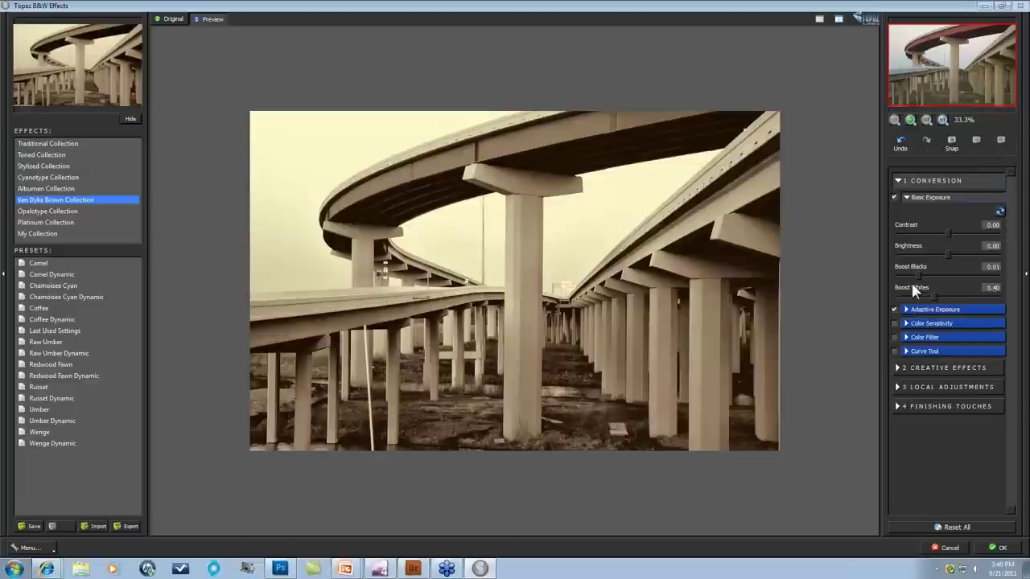
{"action": "left_click", "coordinate": [904, 311]}
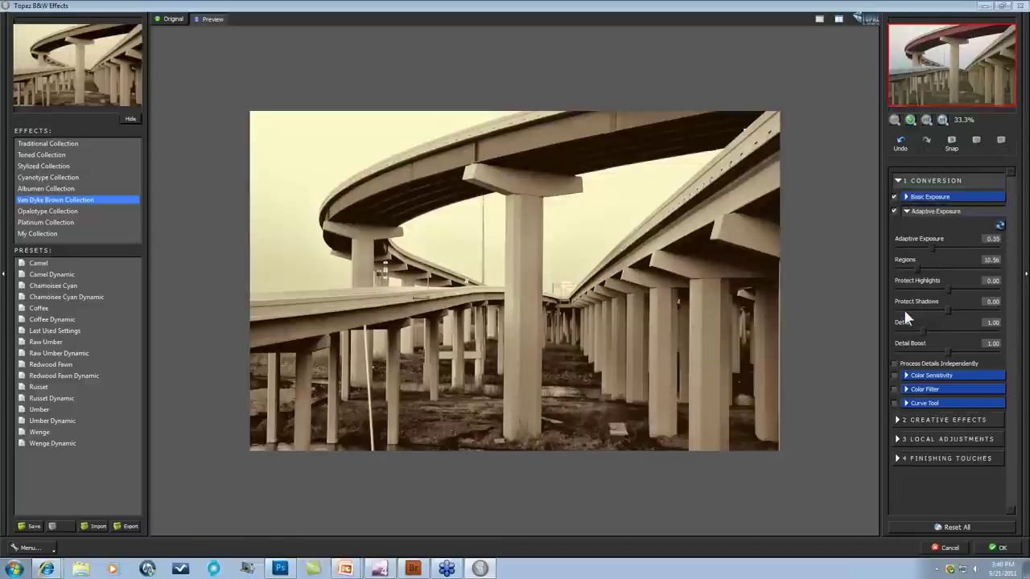
{"action": "left_click", "coordinate": [915, 266]}
{"action": "left_click", "coordinate": [924, 268]}
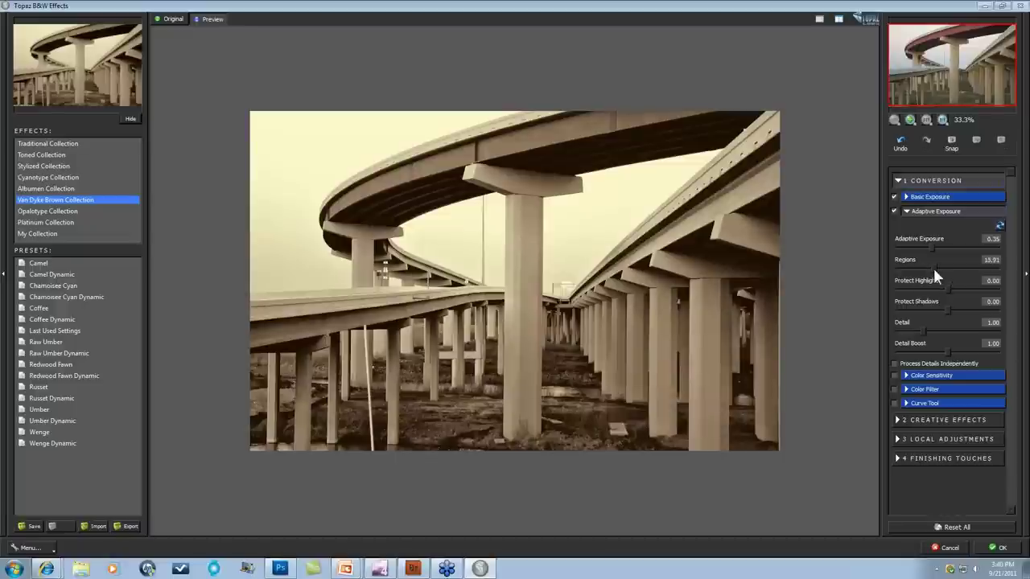
{"action": "left_click", "coordinate": [932, 267]}
Compare the highway photo with Adaptive Exposure switched off and on, leaving it enabled.
{"action": "left_click", "coordinate": [893, 212]}
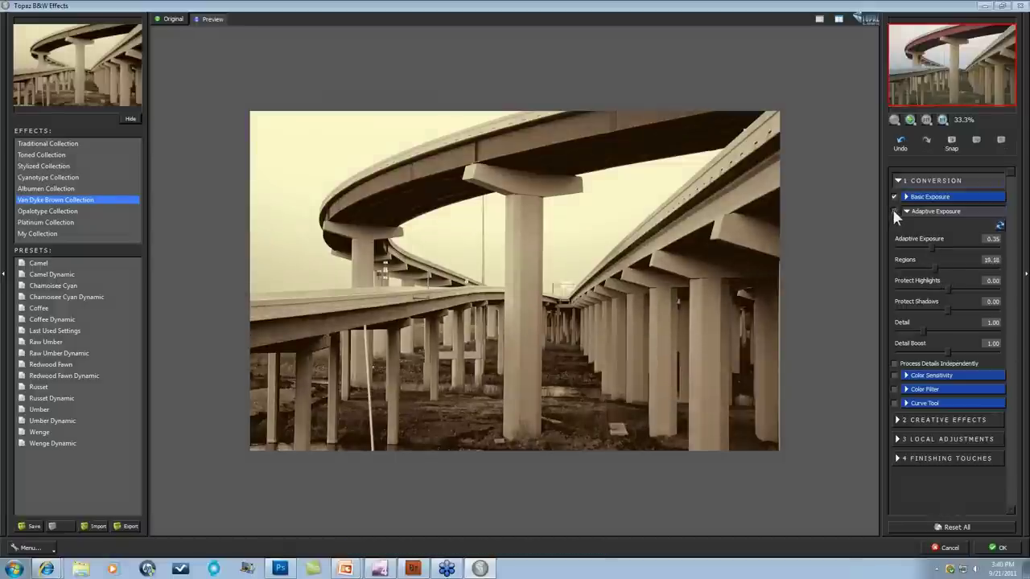
{"action": "left_click", "coordinate": [894, 211]}
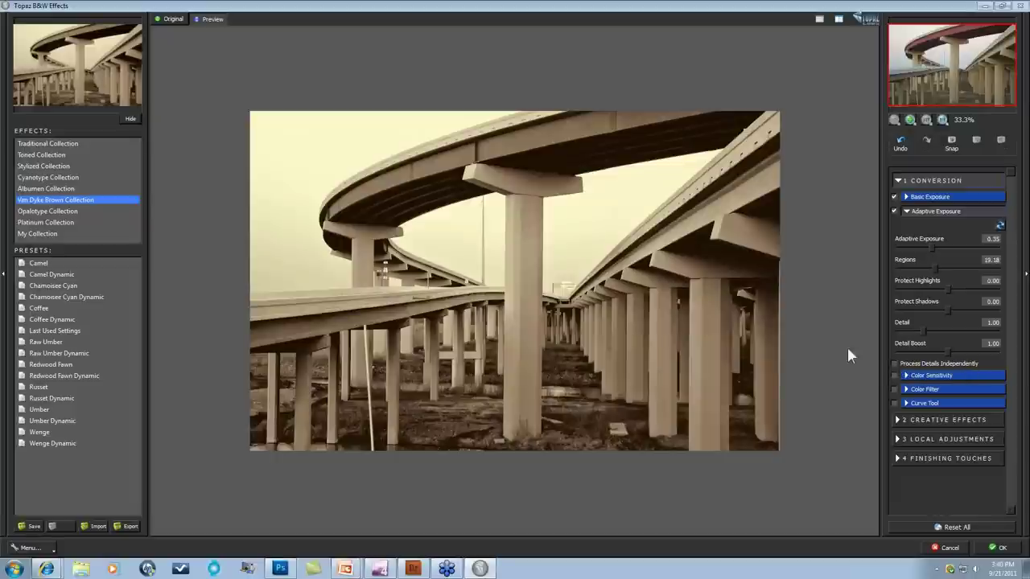
{"action": "left_click", "coordinate": [894, 211]}
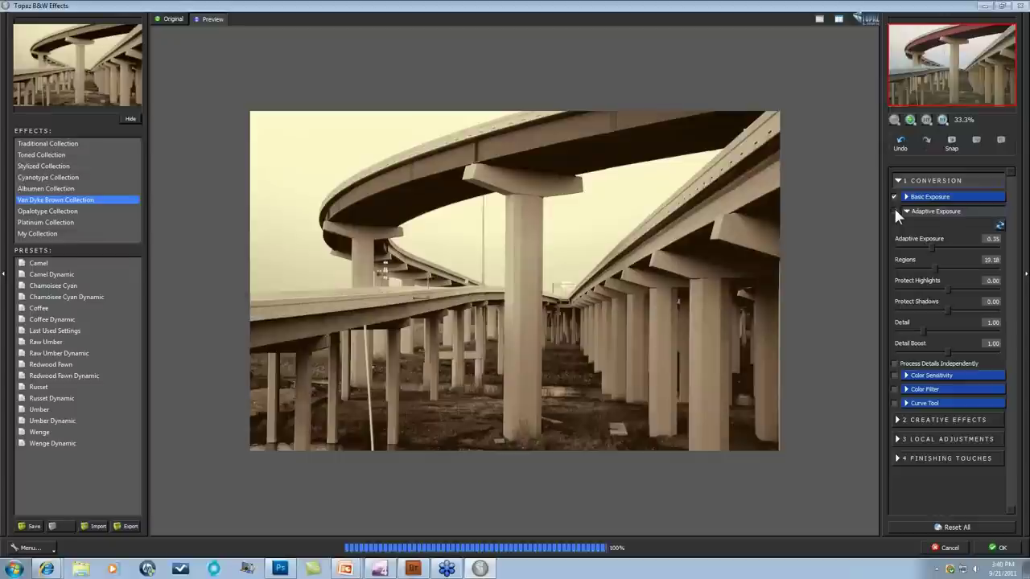
{"action": "left_click", "coordinate": [894, 210]}
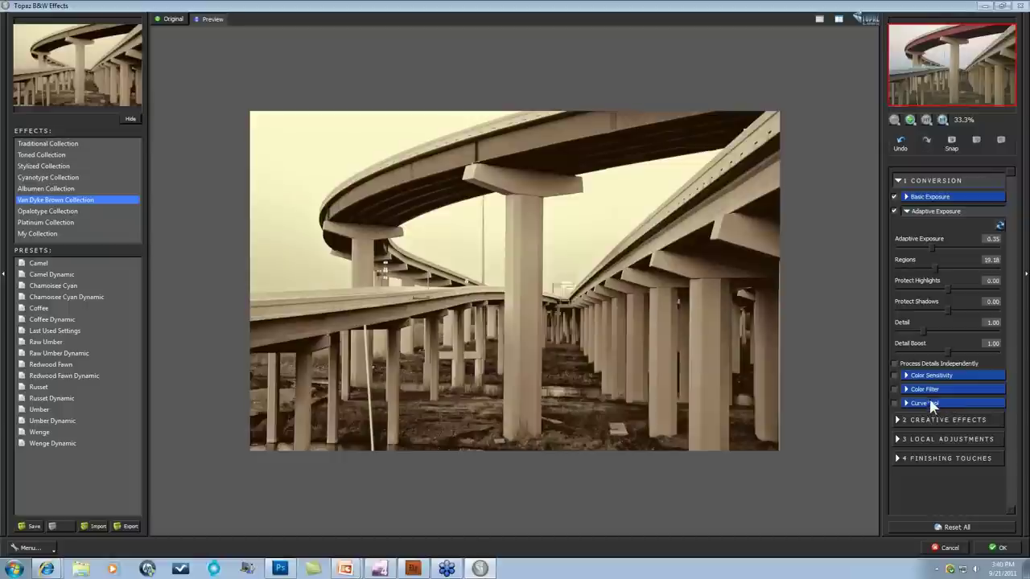
Try a Red value of -0.02 in Color Sensitivity and switch that adjustment back off.
{"action": "left_click", "coordinate": [912, 376]}
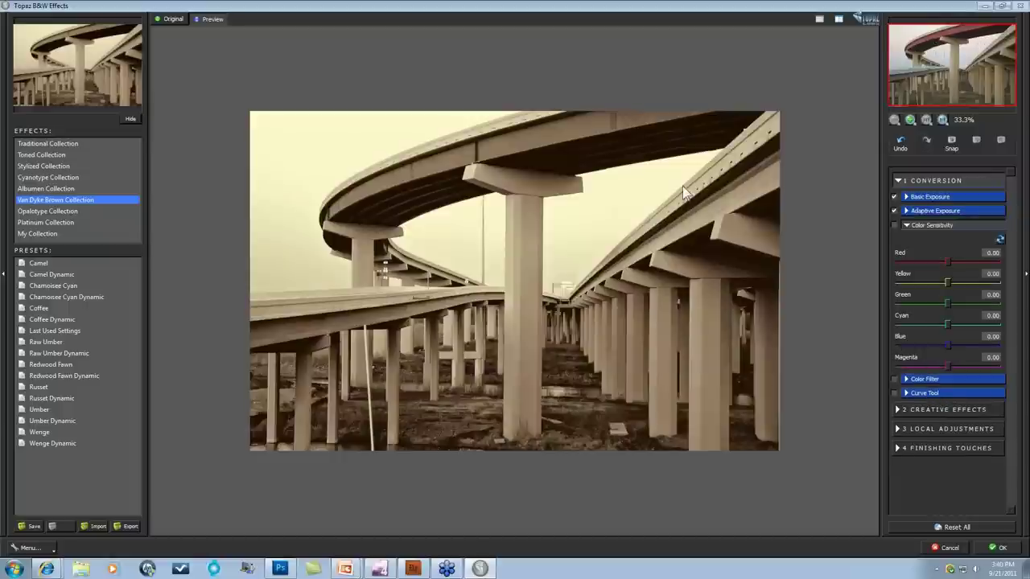
{"action": "mouse_move", "coordinate": [947, 264]}
{"action": "left_mouse_down"}
{"action": "mouse_move", "coordinate": [931, 264]}
{"action": "mouse_move", "coordinate": [951, 267]}
{"action": "mouse_move", "coordinate": [935, 257]}
{"action": "left_mouse_up"}
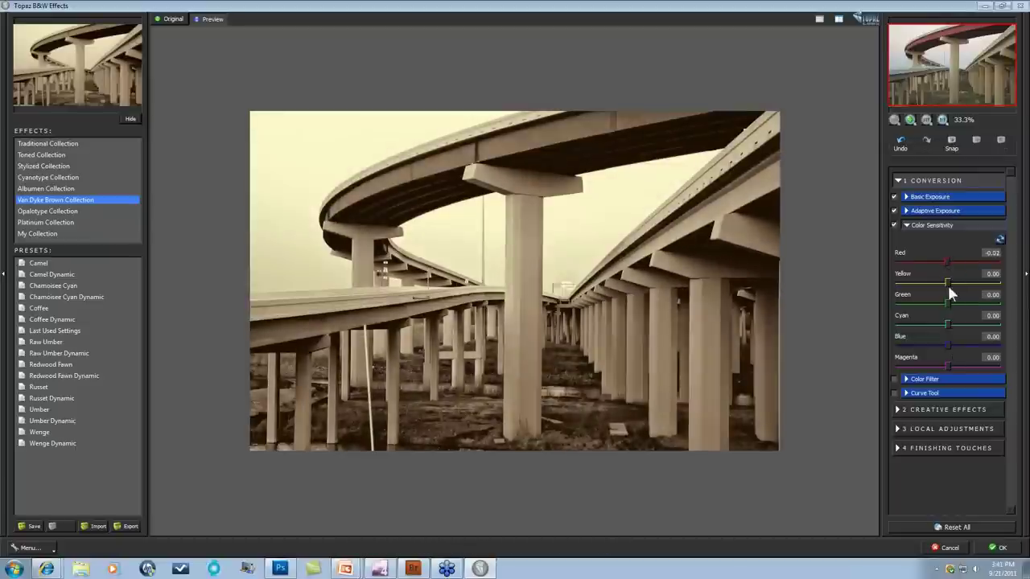
{"action": "left_click", "coordinate": [895, 225]}
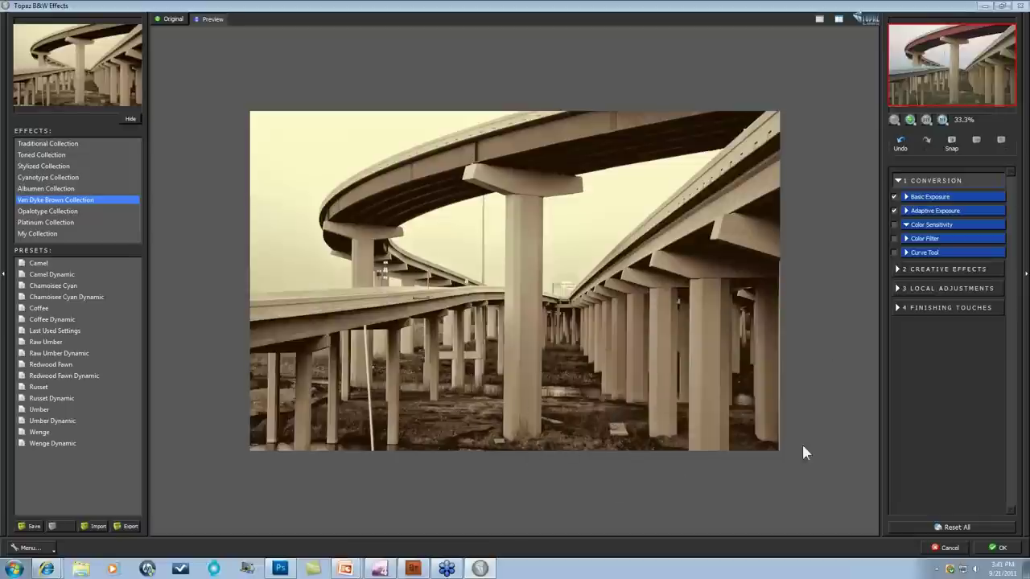
Apply the toned conversion, return to Photoshop and compare it with the original by hiding and showing the Background copy layer.
{"action": "left_click", "coordinate": [996, 548]}
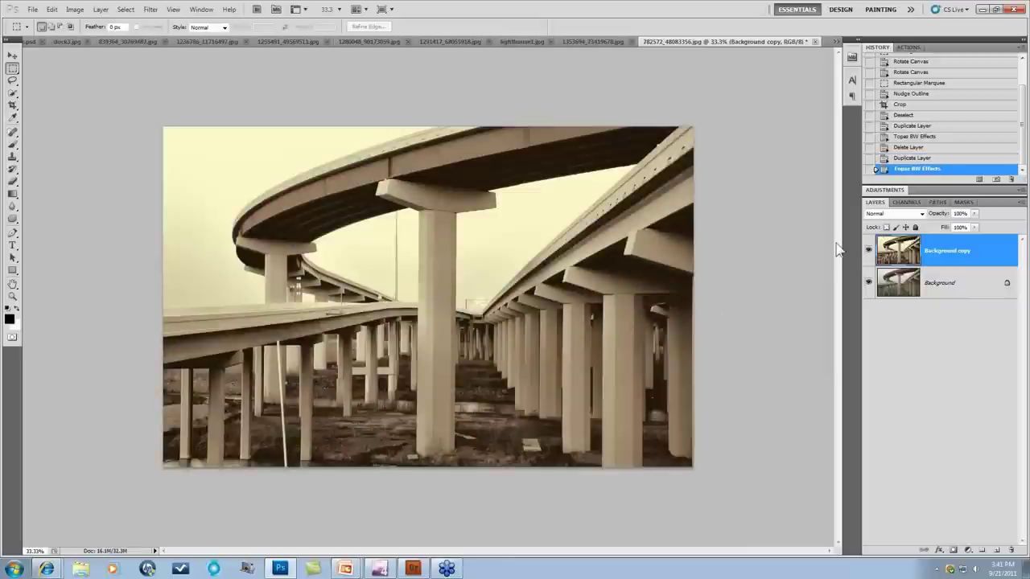
{"action": "left_click", "coordinate": [869, 250]}
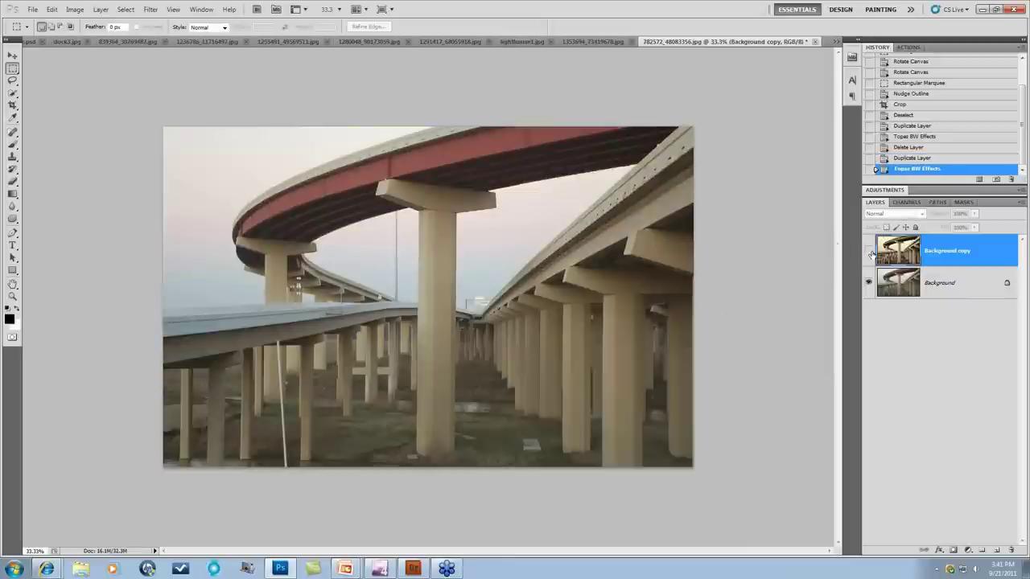
{"action": "left_click", "coordinate": [870, 251]}
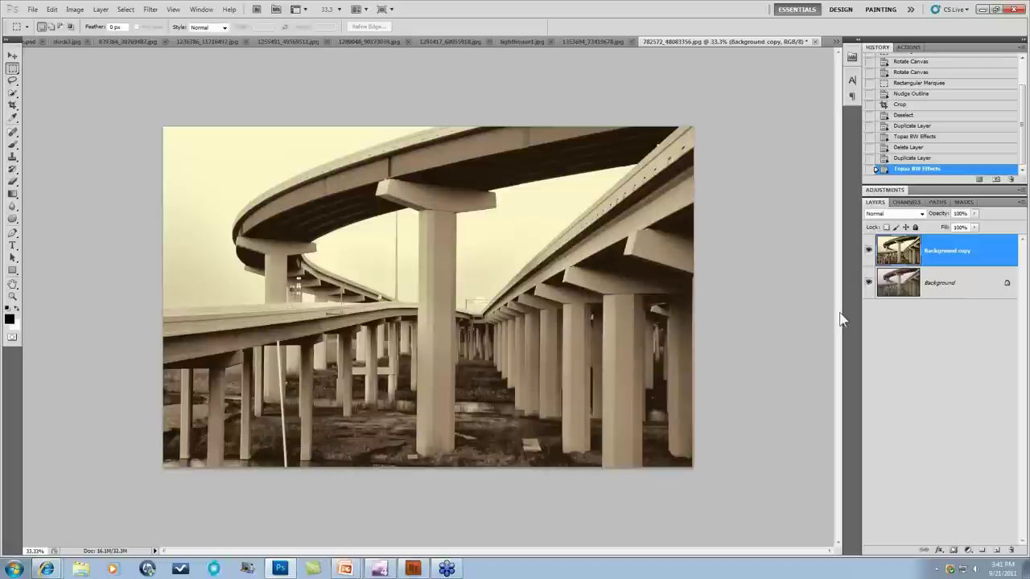
{"action": "left_click", "coordinate": [914, 136]}
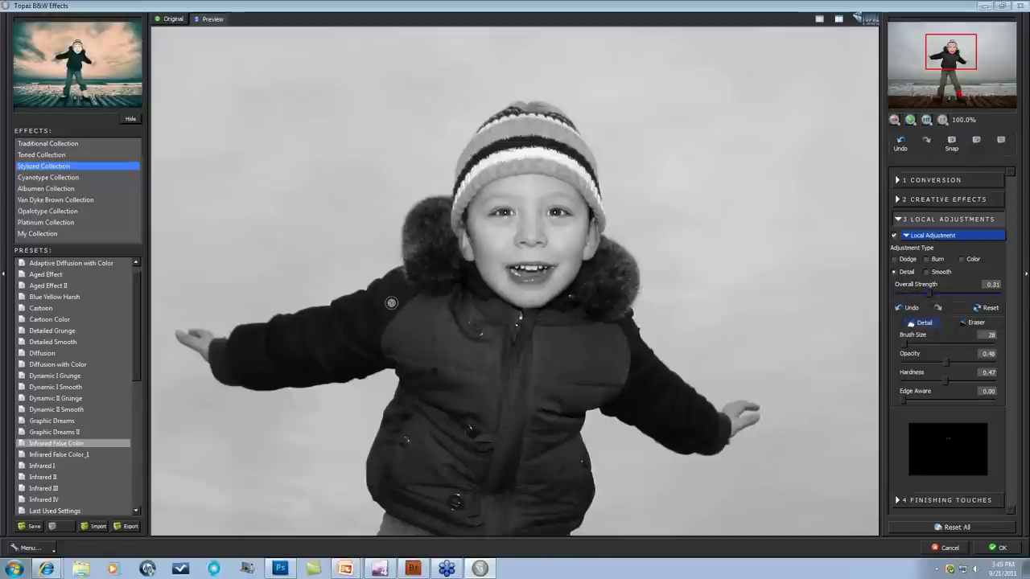
Fit the child photo in view and apply the Warm Papaya preset from the Opalotype Collection.
{"action": "left_click", "coordinate": [47, 211]}
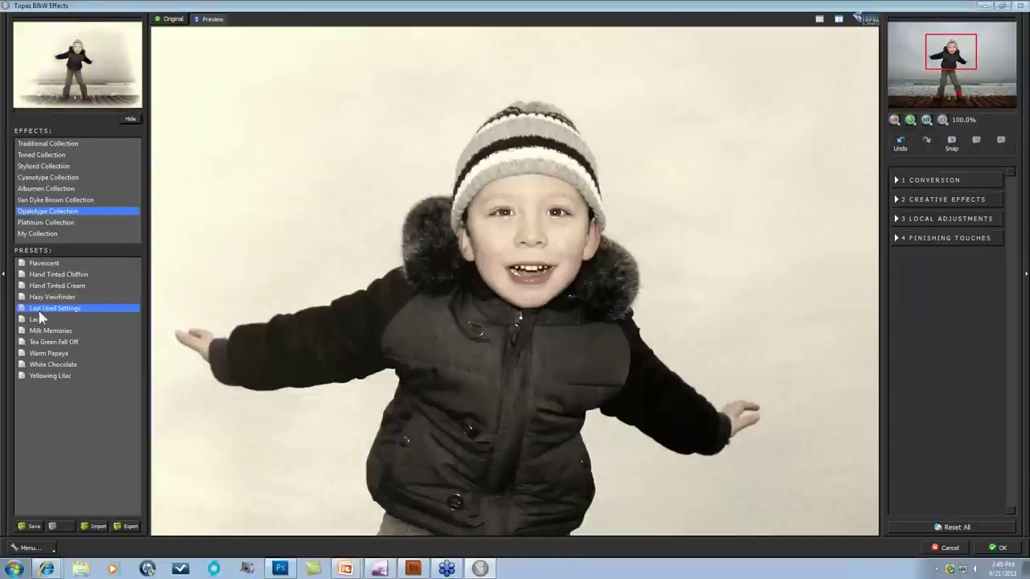
{"action": "left_click", "coordinate": [925, 119]}
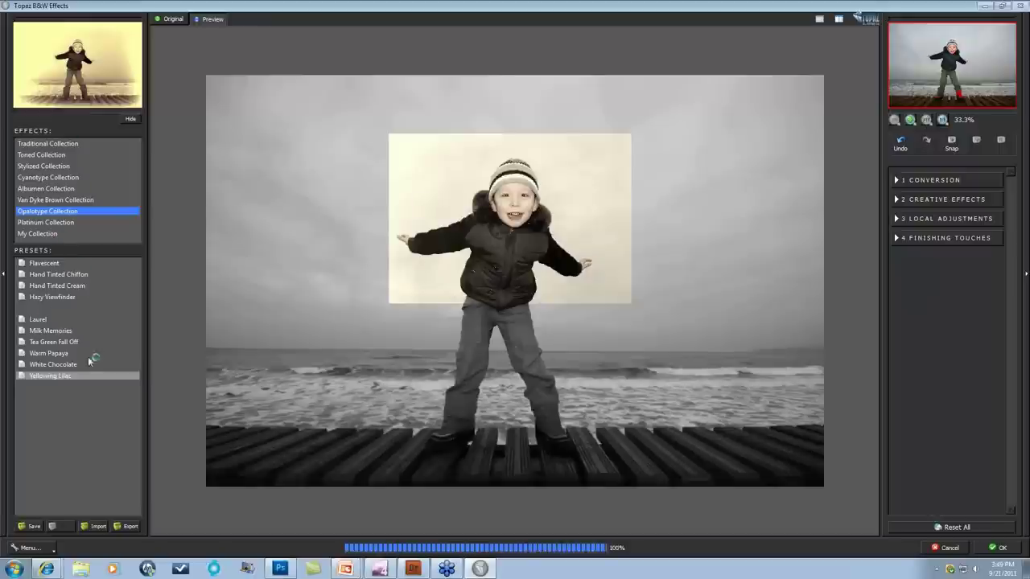
{"action": "left_click", "coordinate": [50, 353]}
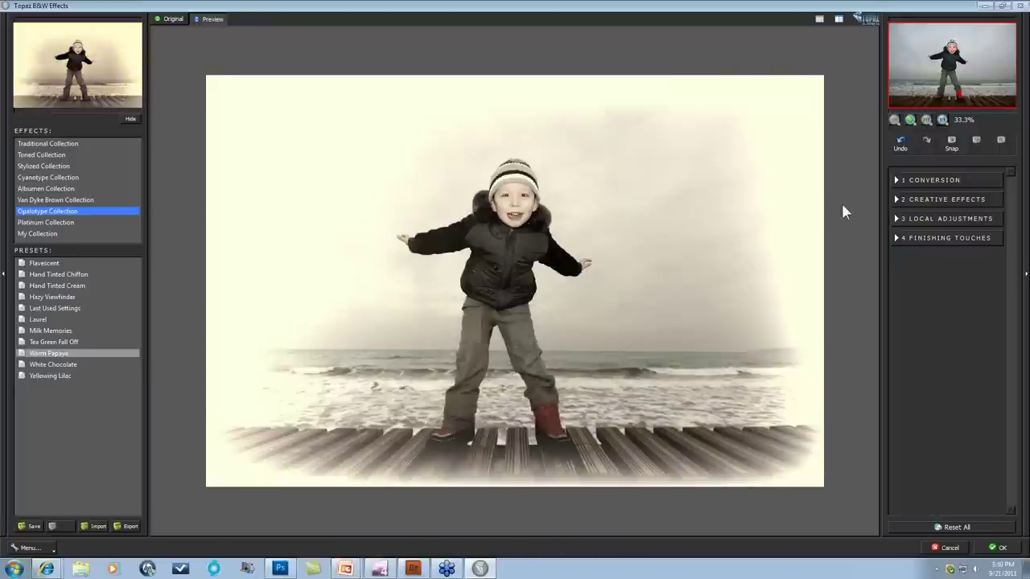
Look through the preset's Conversion, Creative Effects, Local Adjustments and Finishing Touches settings.
{"action": "left_click", "coordinate": [897, 181]}
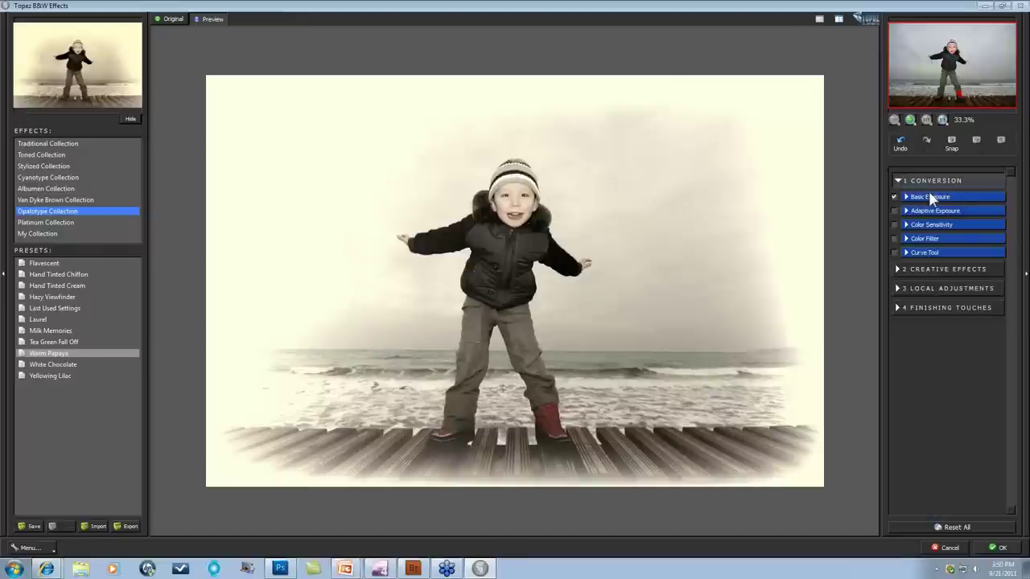
{"action": "left_click", "coordinate": [917, 267]}
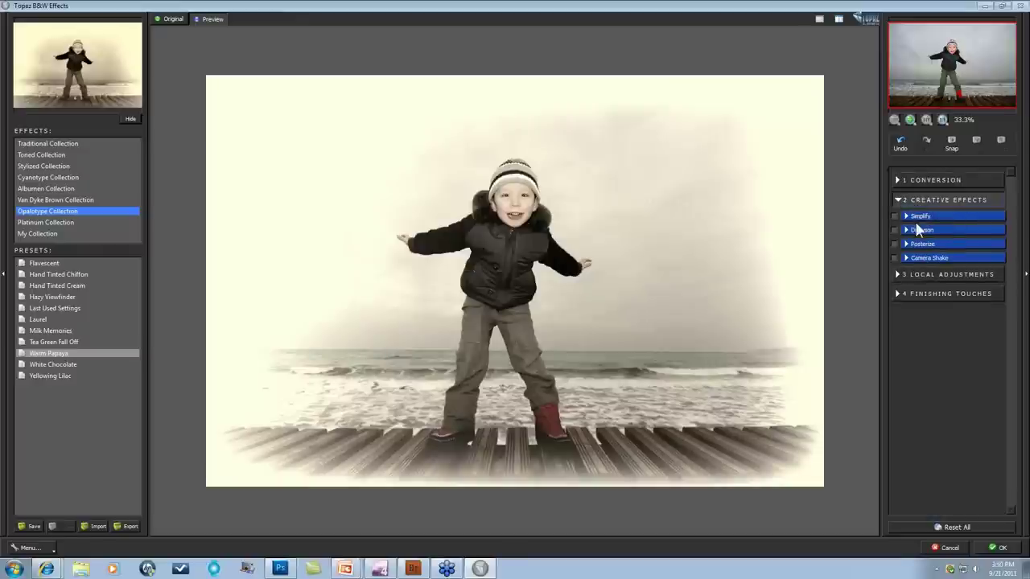
{"action": "left_click", "coordinate": [910, 273]}
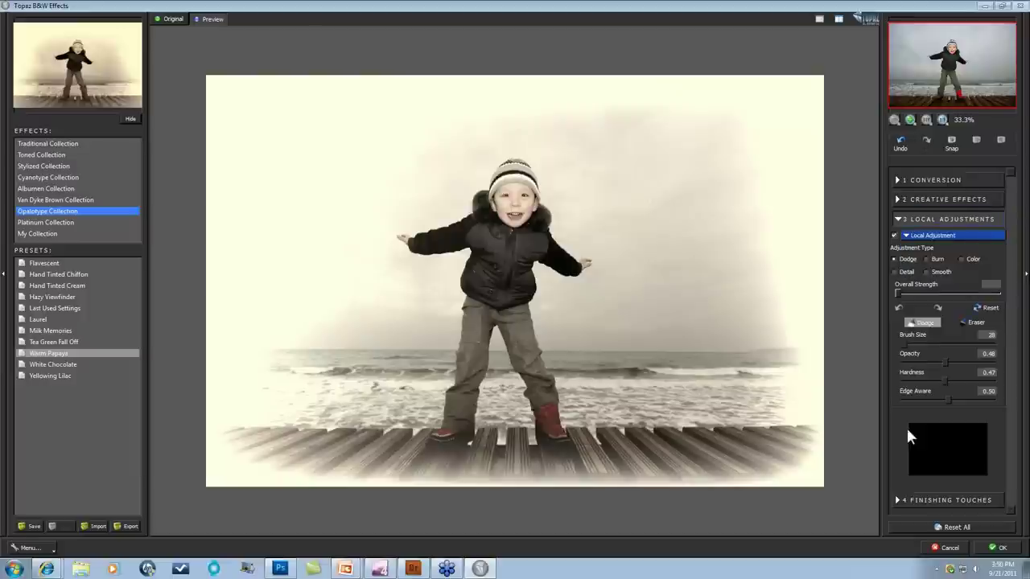
{"action": "left_click", "coordinate": [909, 500]}
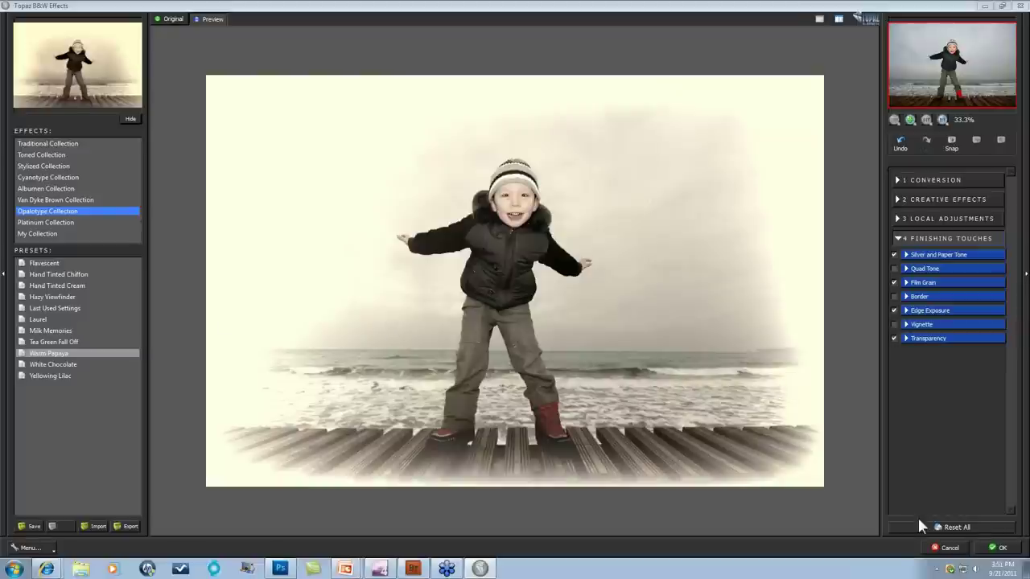
Reset all settings and show the complete original and preview side by side.
{"action": "left_click", "coordinate": [957, 527]}
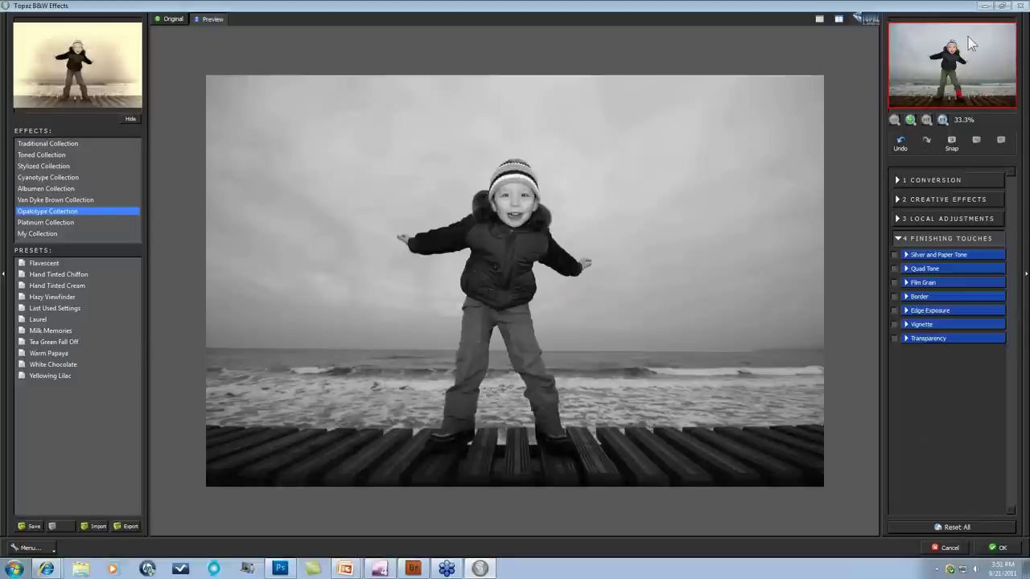
{"action": "left_click", "coordinate": [838, 20]}
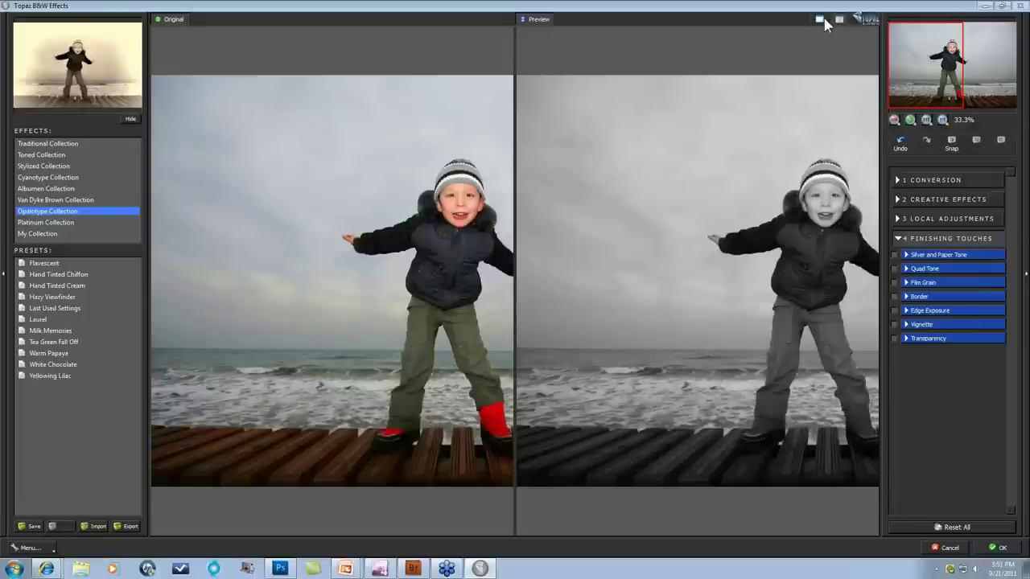
{"action": "left_click", "coordinate": [926, 119]}
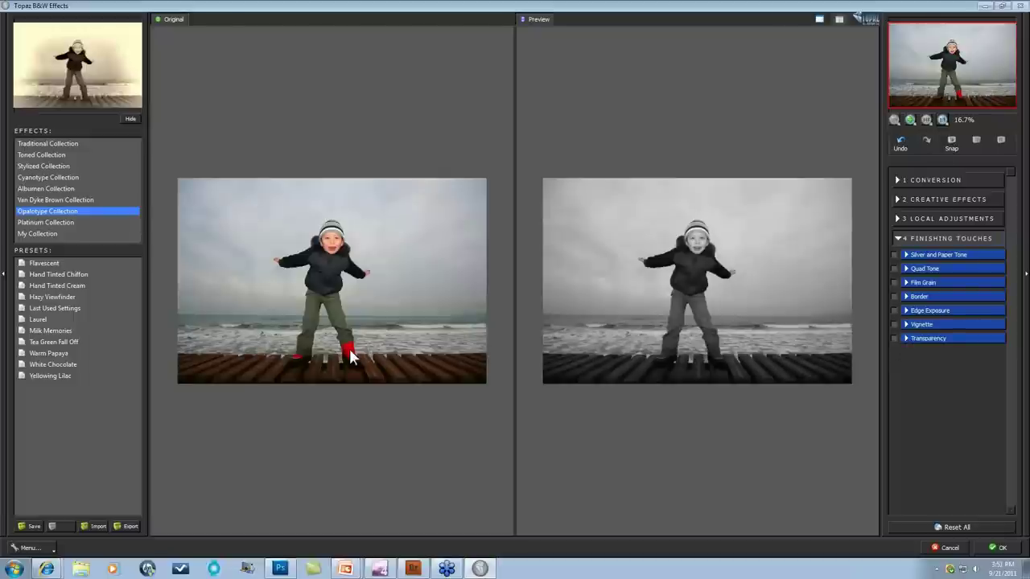
Set the Overall Transparency to 1.00 in the Finishing Touches to bring back some of the original color.
{"action": "left_click", "coordinate": [906, 337]}
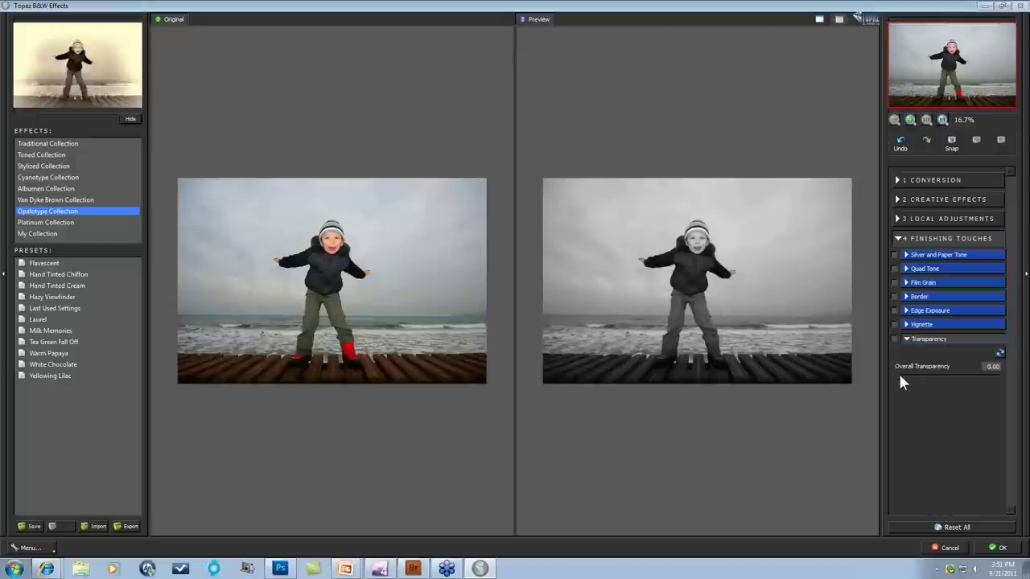
{"action": "left_click_drag", "start_coordinate": [900, 383], "coordinate": [1006, 375]}
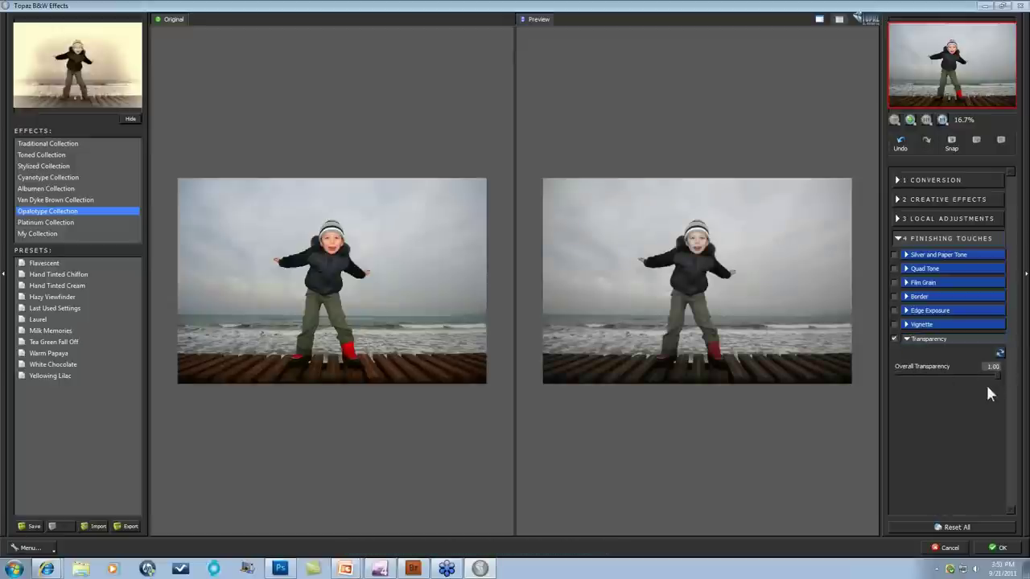